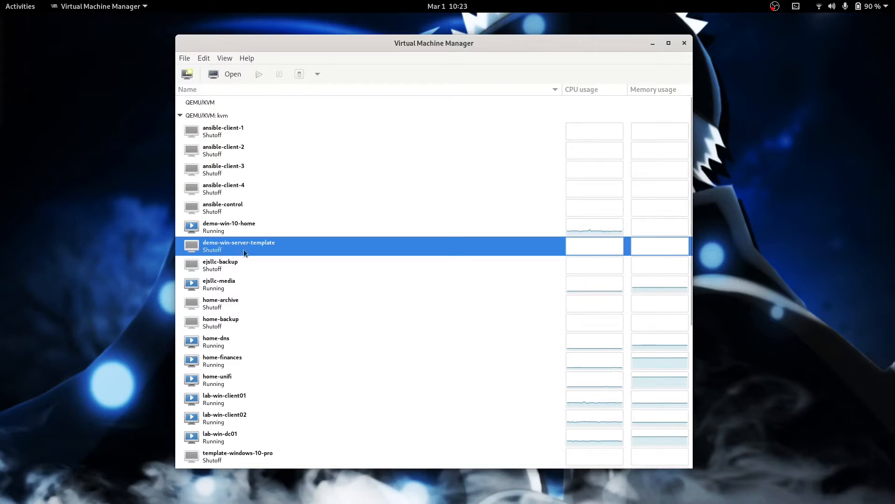
# Step: Start a new virtual machine using local install media
pyautogui.click(211, 232)
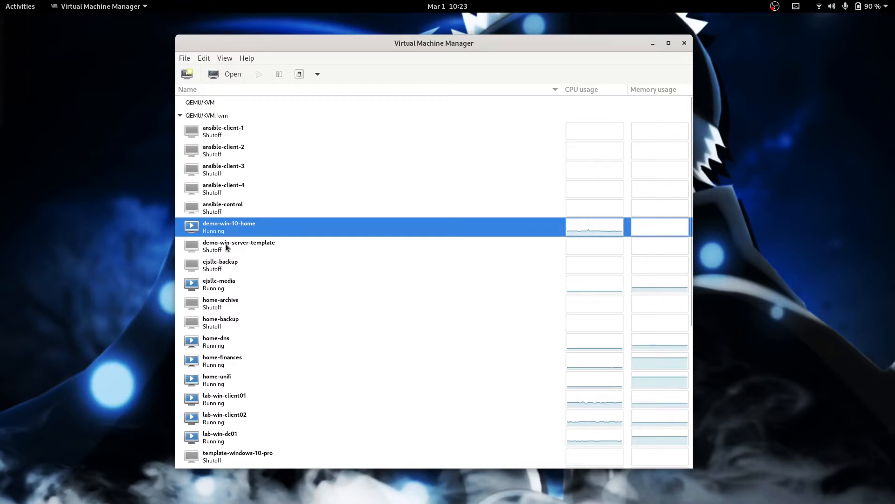
pyautogui.click(225, 243)
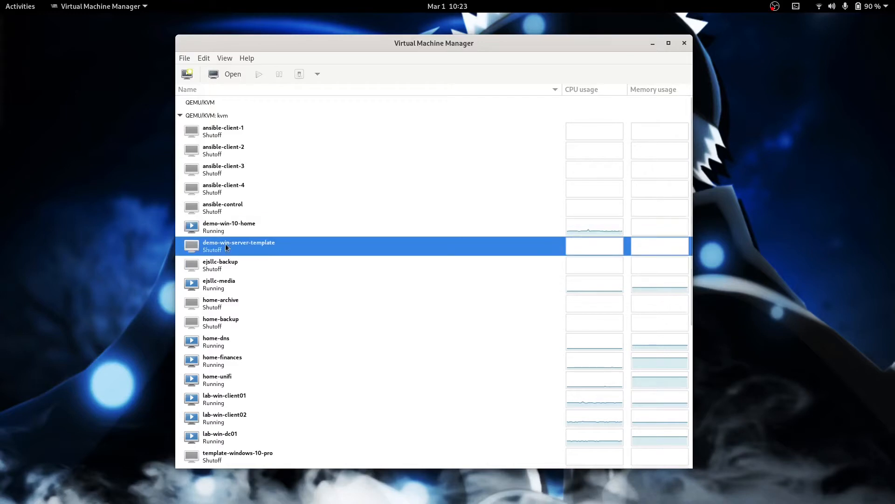
pyautogui.click(188, 74)
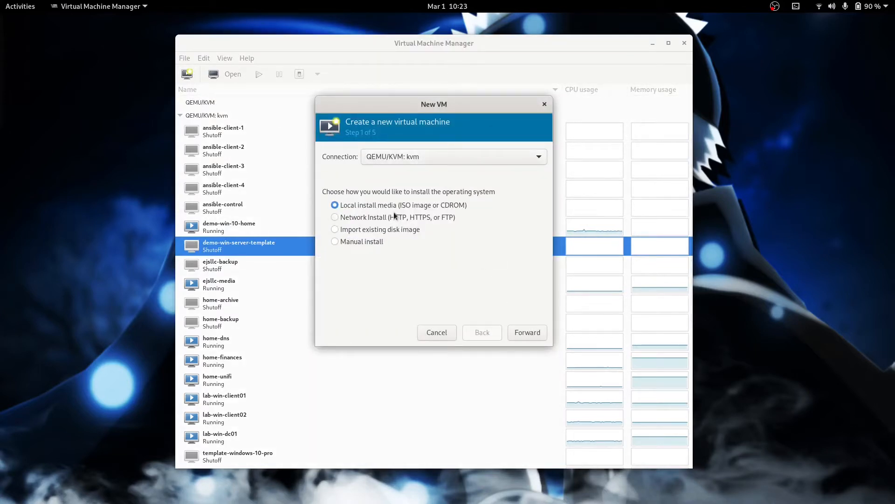
pyautogui.click(526, 337)
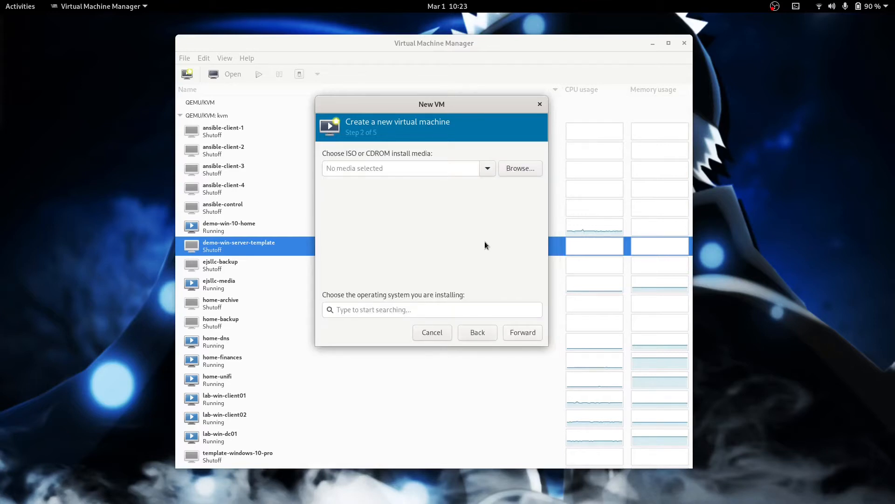
# Step: Choose windows10_20200211.iso from the isos pool as the install media
pyautogui.click(524, 168)
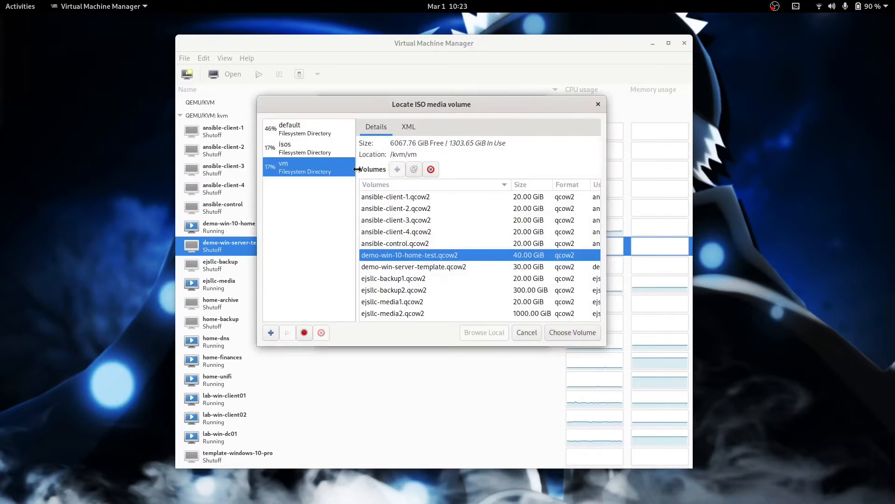
pyautogui.click(294, 150)
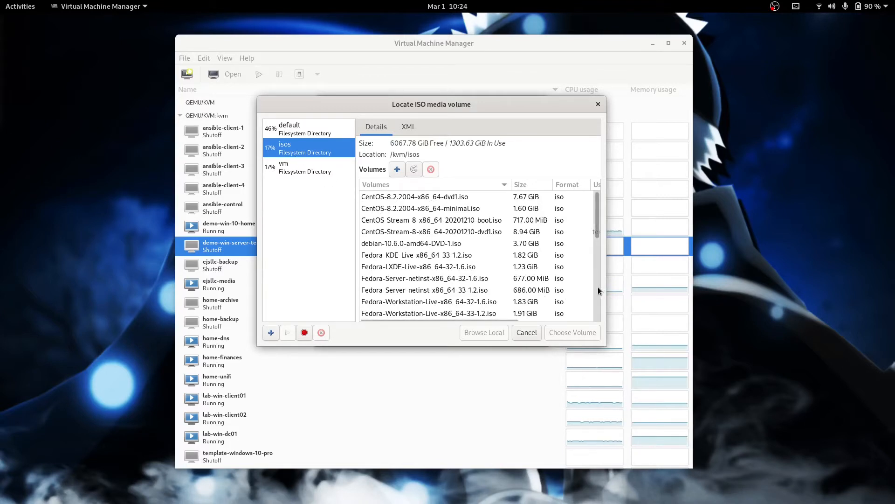
pyautogui.click(598, 287)
pyautogui.moveTo(598, 287); pyautogui.dragTo(593, 310)
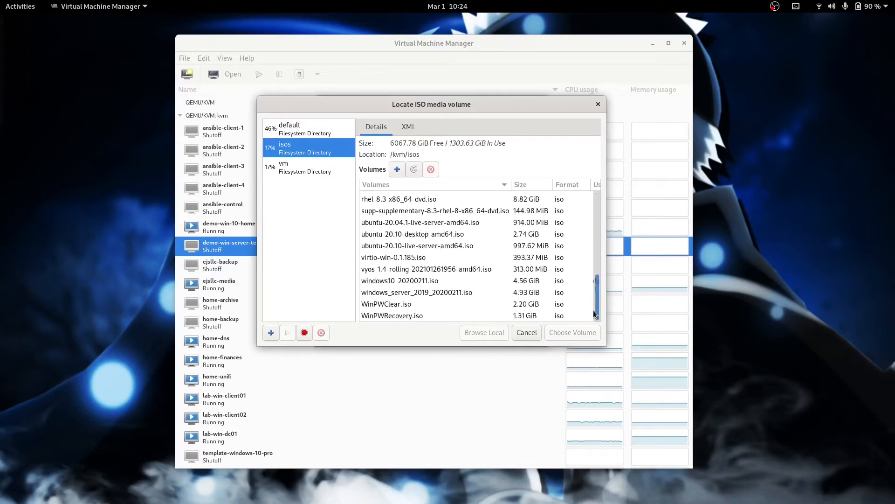
pyautogui.click(404, 282)
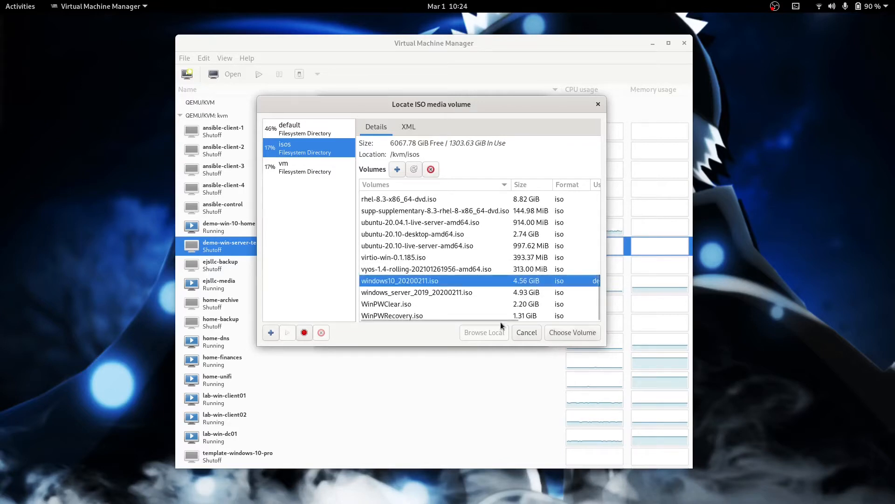
pyautogui.click(569, 333)
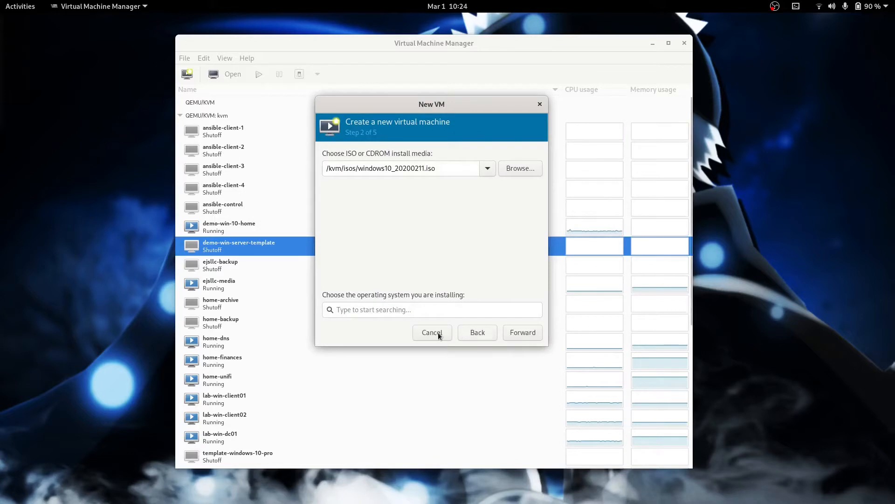
pyautogui.click(397, 310)
# Step: Search 'windo', pick Microsoft Windows 10 (win10), and keep 4096 MiB memory with 2 CPUs
pyautogui.write('windo')
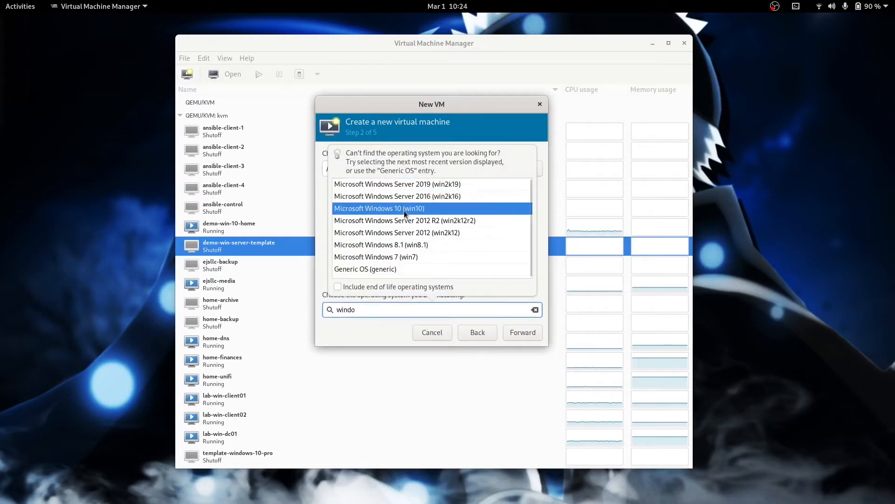
pyautogui.click(404, 209)
pyautogui.click(524, 333)
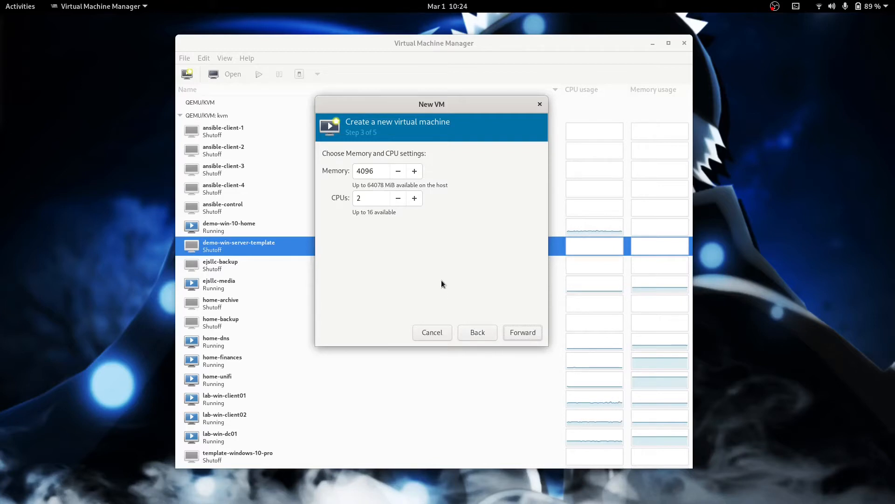
pyautogui.click(521, 331)
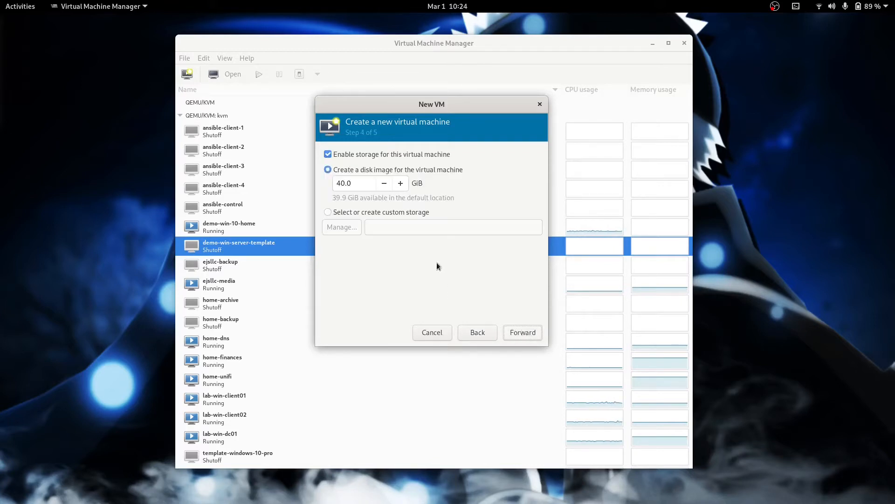
# Step: Create a 40 GiB demo-win-10-test volume in the vm pool and use it as the disk
pyautogui.click(328, 212)
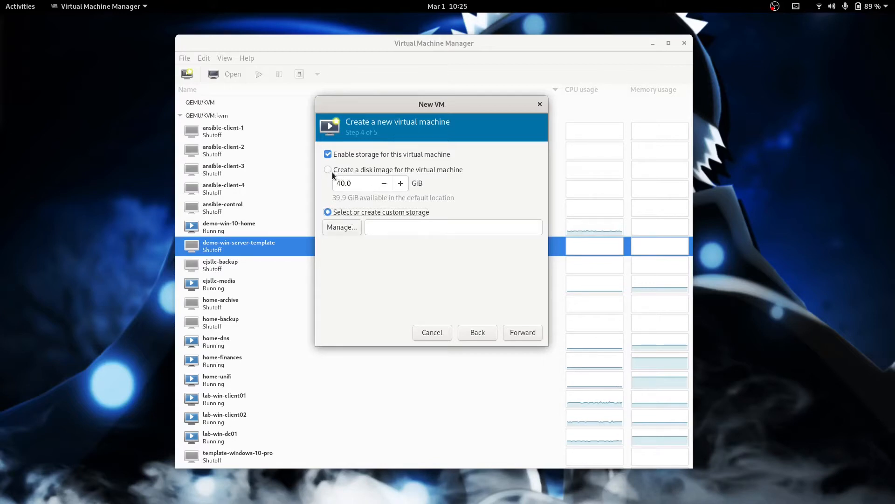
pyautogui.click(348, 228)
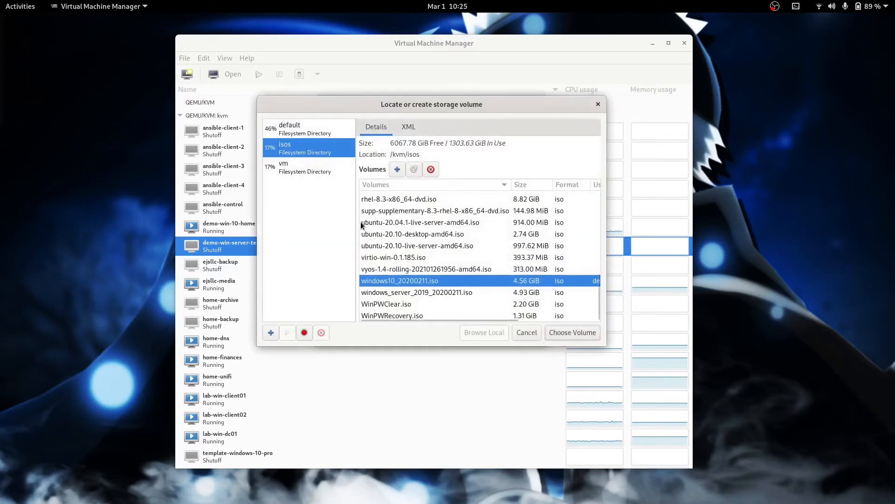
pyautogui.click(290, 167)
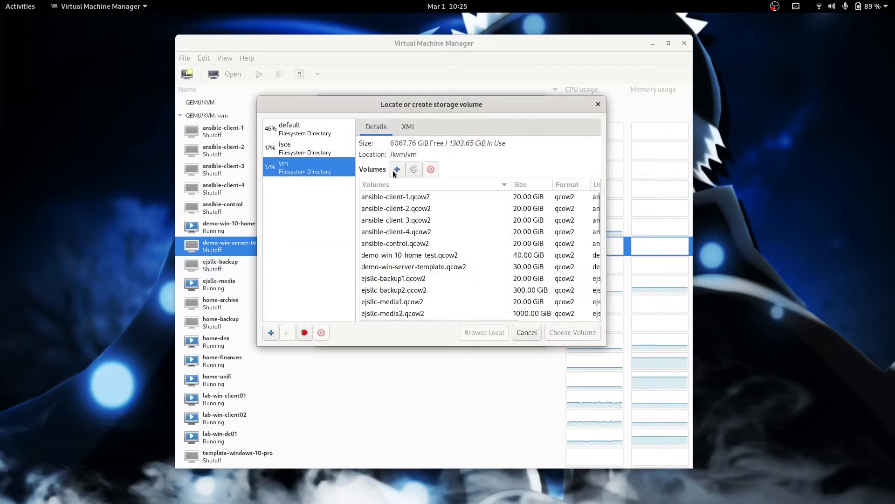
pyautogui.click(397, 169)
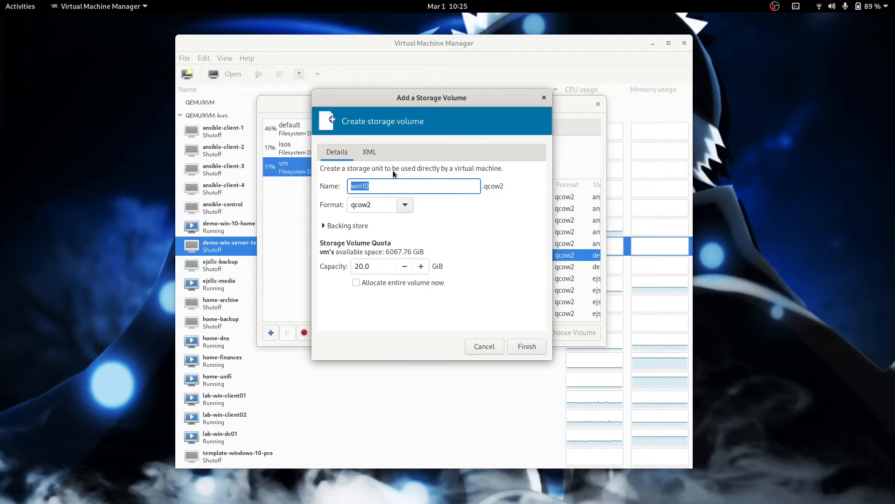
pyautogui.write('demo-win-10-test')
pyautogui.doubleClick(357, 263)
pyautogui.write('40')
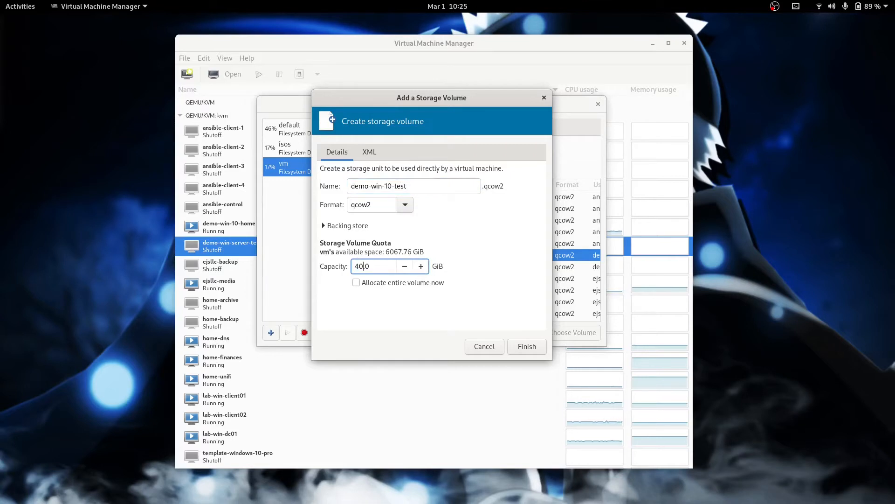
pyautogui.click(532, 347)
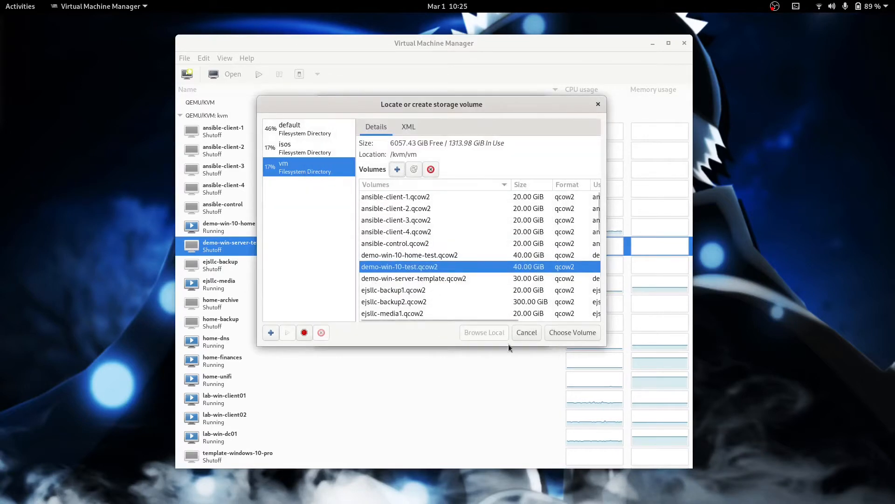
pyautogui.click(570, 332)
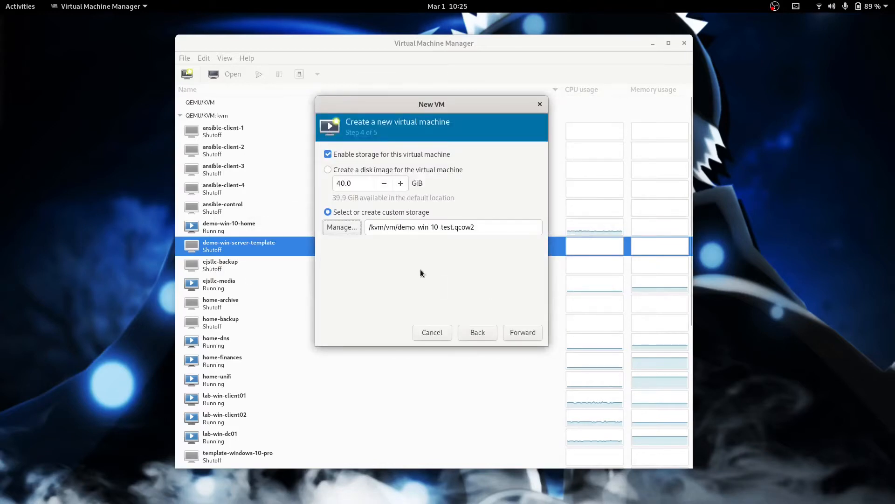
# Step: Name the machine demo-win-10-test and enable customizing the configuration before install
pyautogui.click(522, 332)
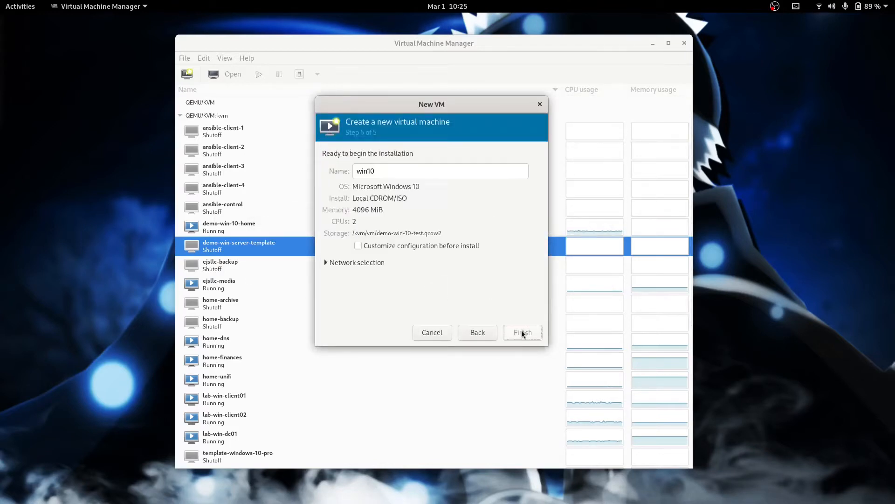
pyautogui.moveTo(394, 171); pyautogui.dragTo(324, 166)
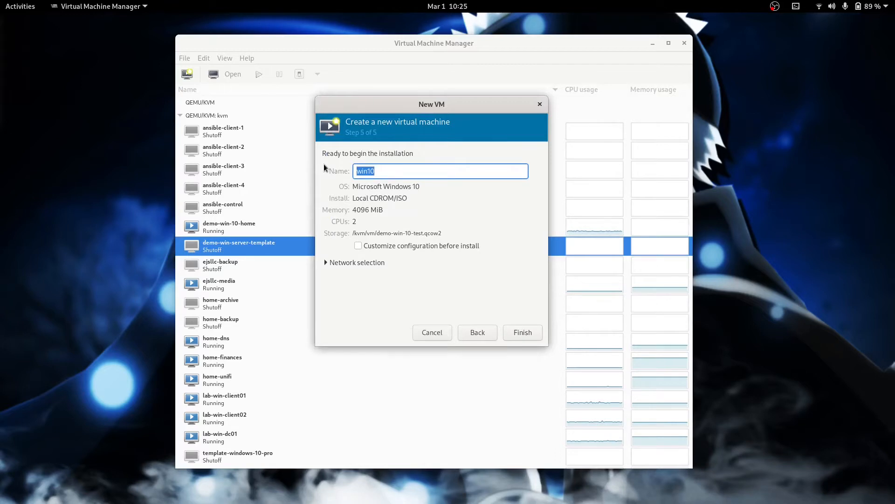
pyautogui.write('demo-win-10-test')
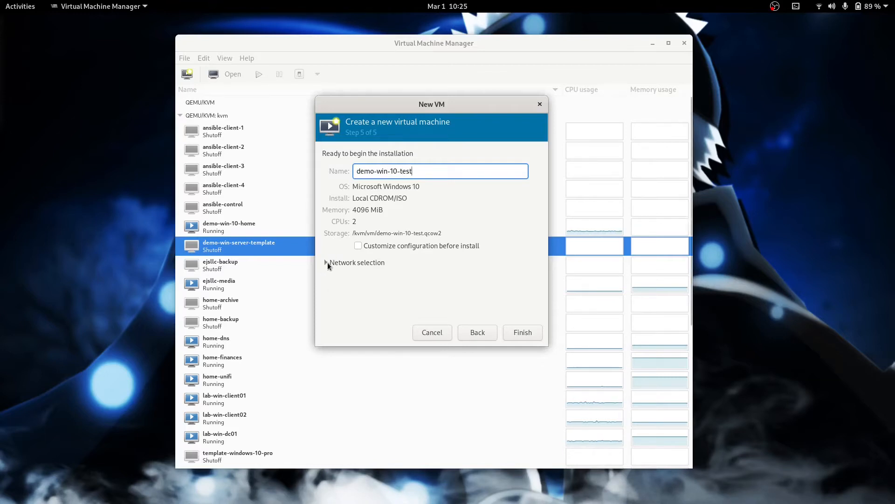
pyautogui.click(328, 262)
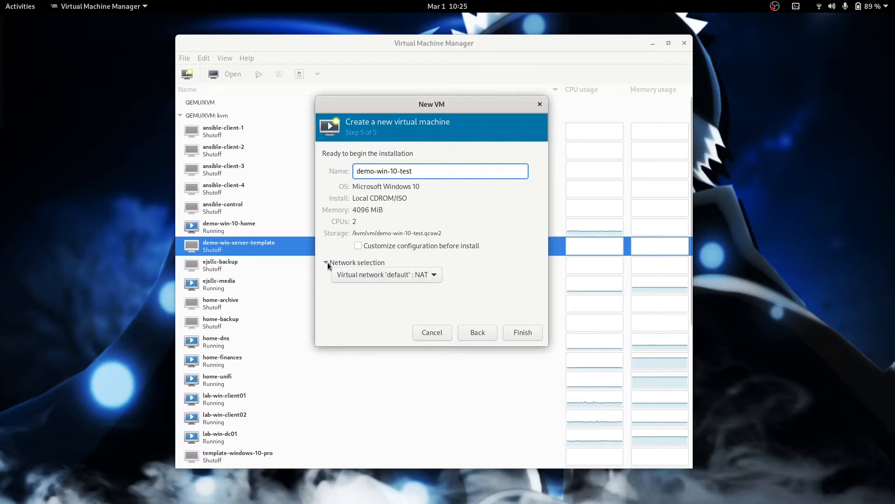
pyautogui.click(357, 246)
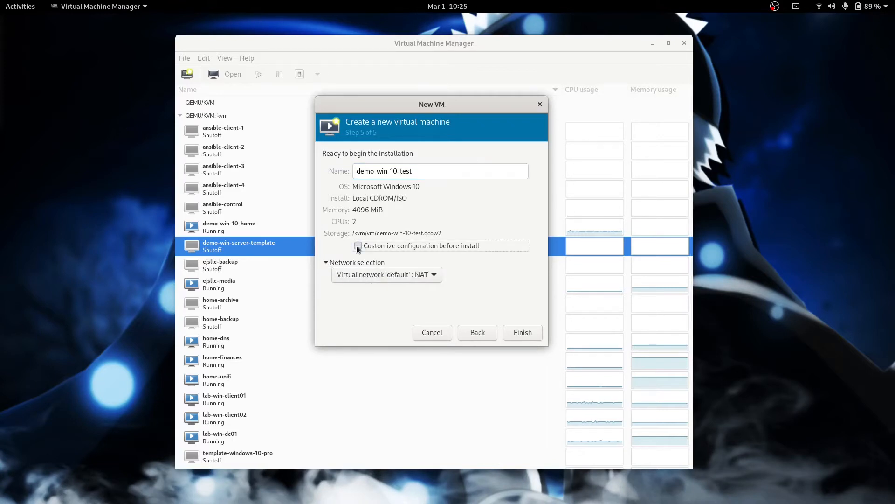
pyautogui.click(522, 333)
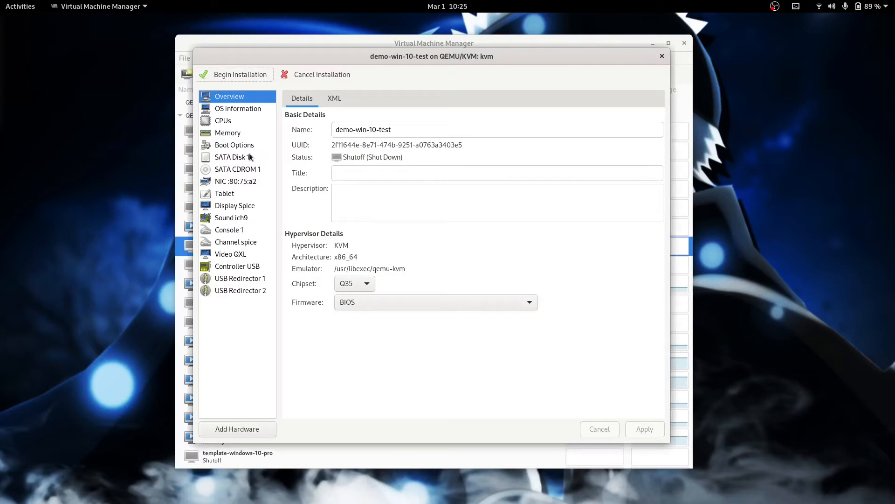
# Step: Switch SATA Disk 1's bus to VirtIO and apply the change
pyautogui.click(228, 158)
pyautogui.click(422, 151)
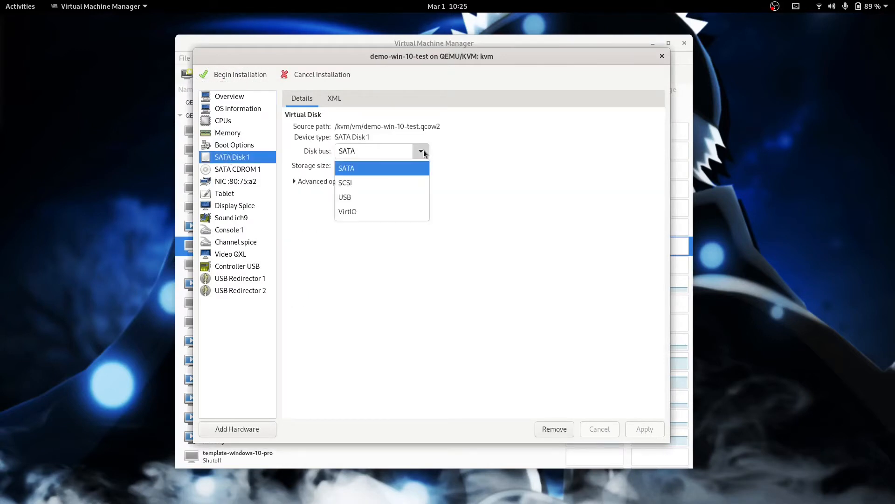
pyautogui.click(408, 214)
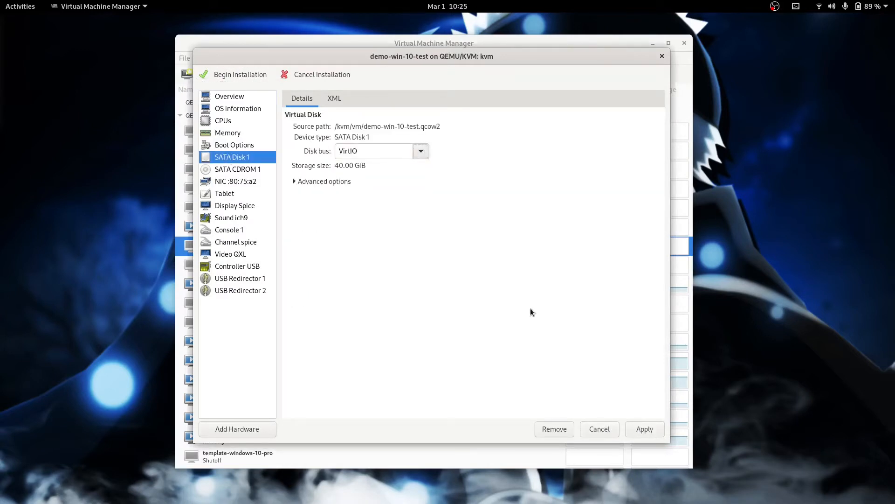
pyautogui.click(639, 426)
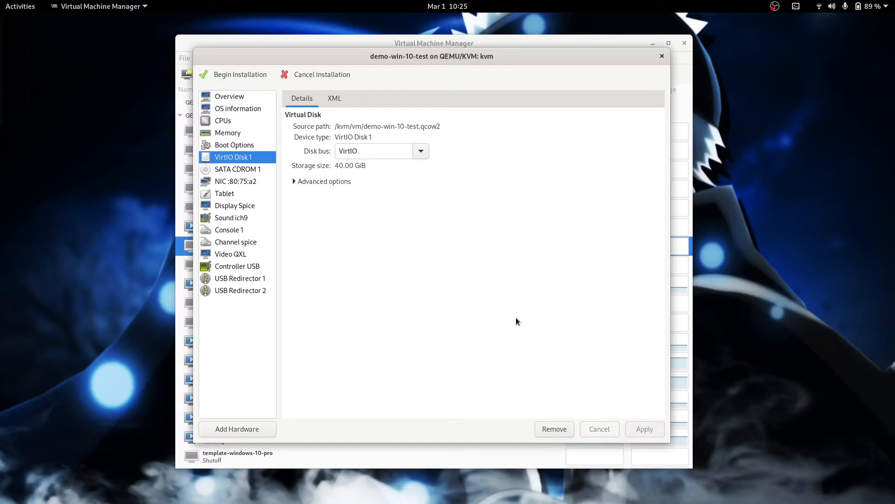
# Step: Set the network card's device model to virtio, apply it, and begin installation
pyautogui.click(235, 181)
pyautogui.click(430, 148)
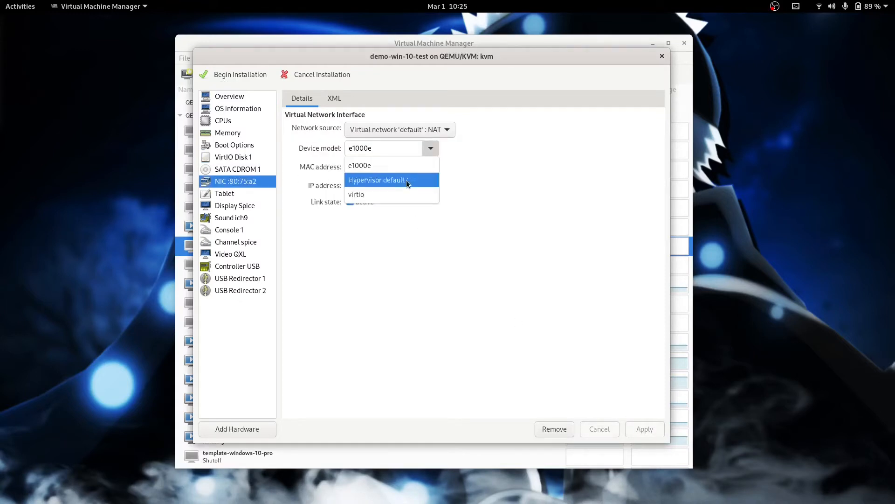
pyautogui.click(398, 195)
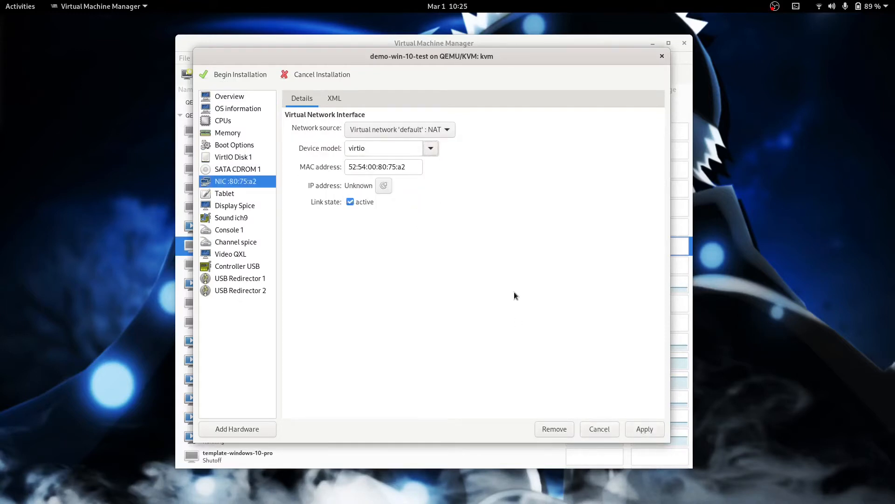
pyautogui.click(639, 430)
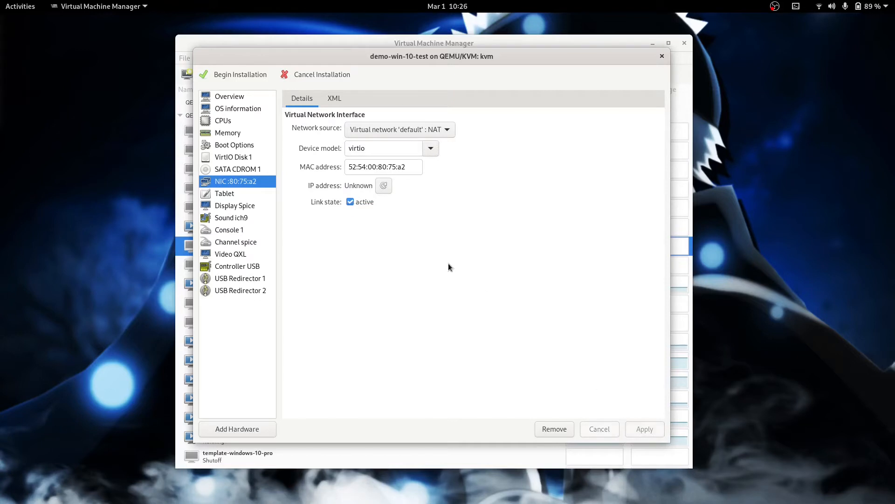
pyautogui.click(242, 75)
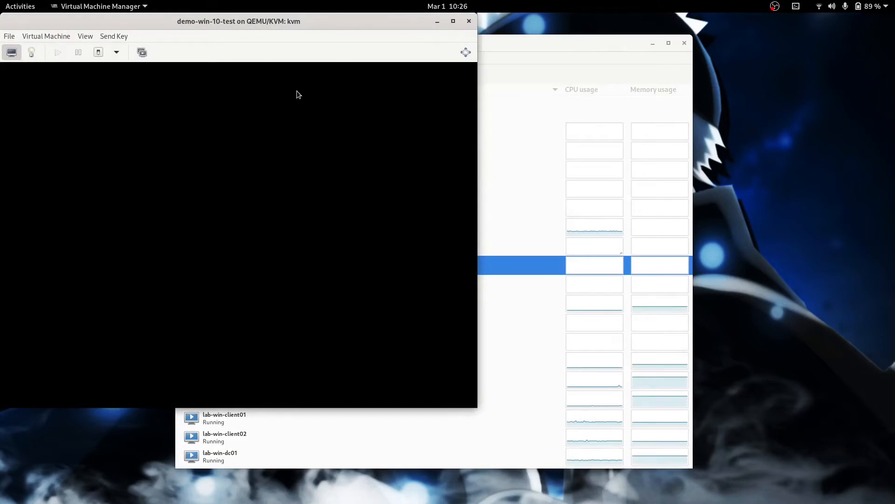
# Step: Start Windows Setup without a product key and choose the Windows 10 Pro edition
pyautogui.moveTo(241, 21); pyautogui.dragTo(434, 63)
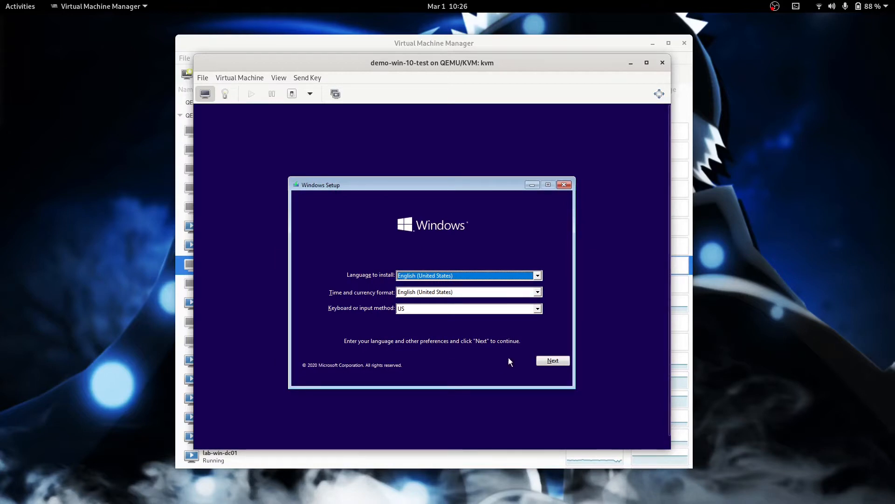
pyautogui.click(553, 361)
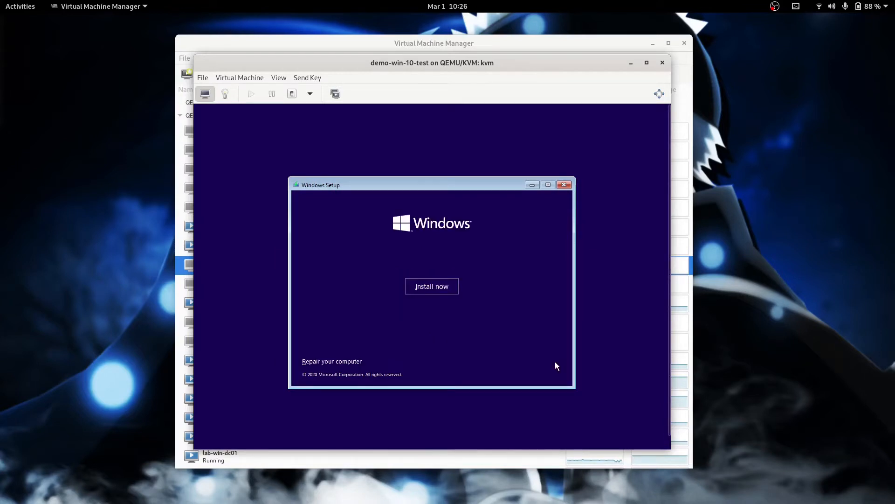
pyautogui.click(424, 282)
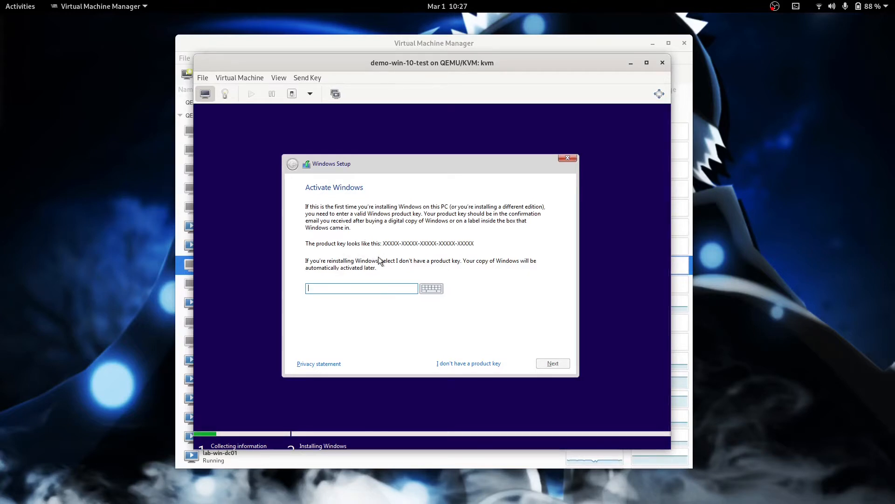
pyautogui.click(453, 364)
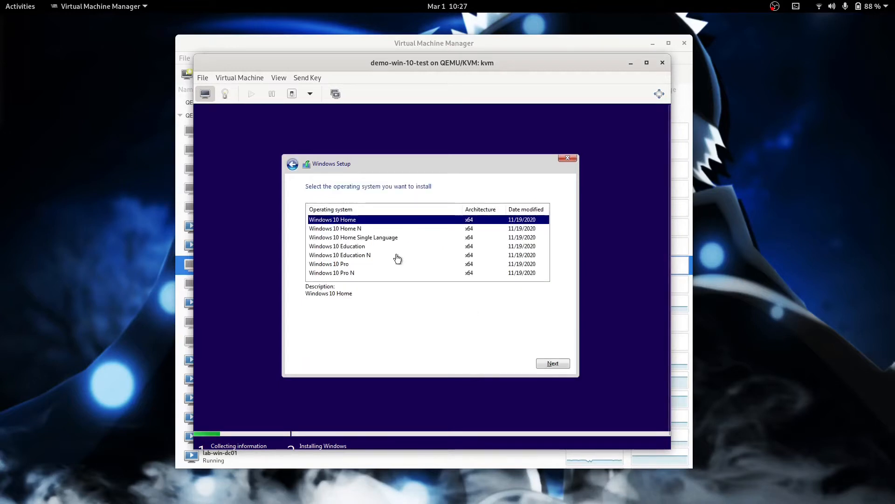
pyautogui.click(332, 266)
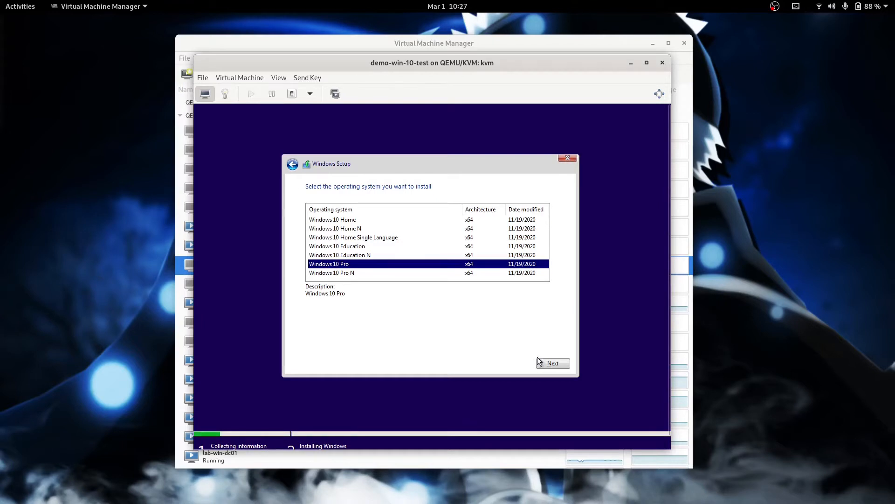
# Step: Accept the license terms and choose the Custom installation type
pyautogui.click(550, 363)
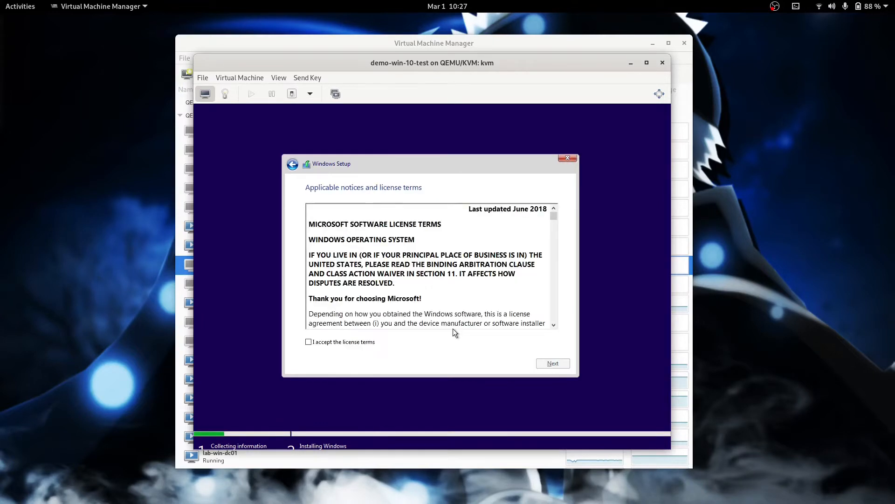
pyautogui.click(340, 340)
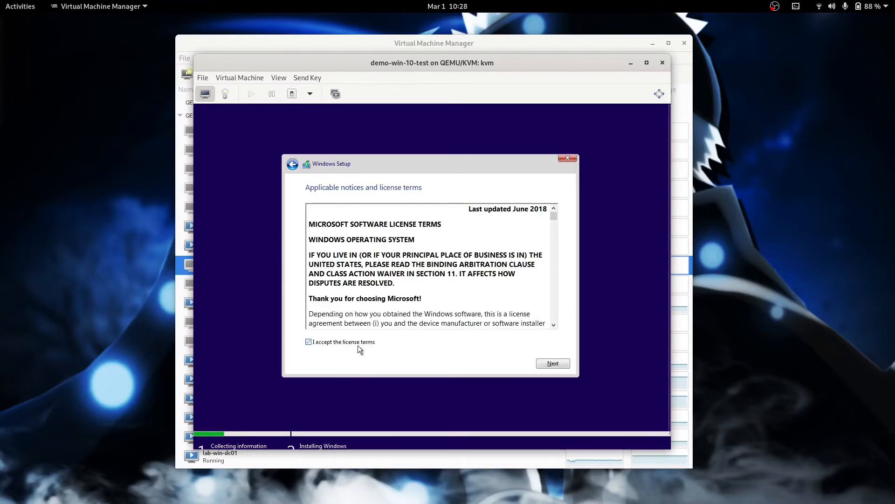
pyautogui.click(553, 363)
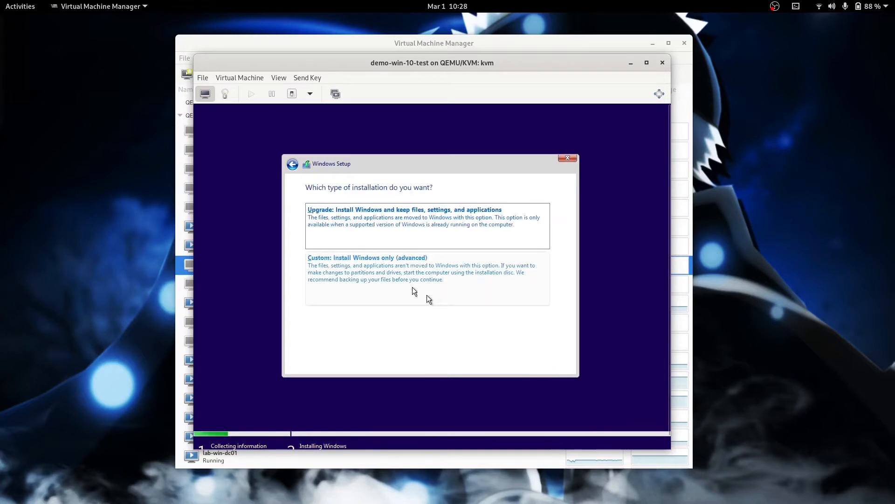
pyautogui.click(376, 280)
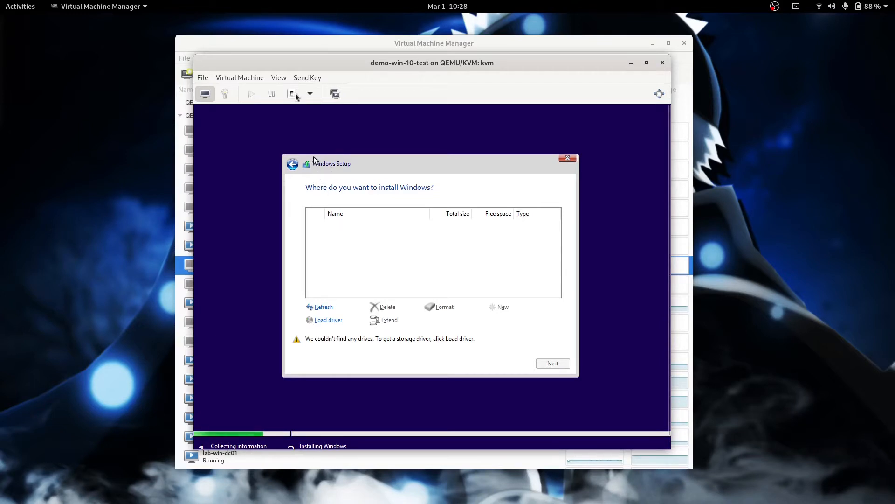
# Step: Load virtio-win-0.1.185.iso from the isos pool into SATA CDROM 1 and return to the console
pyautogui.click(279, 78)
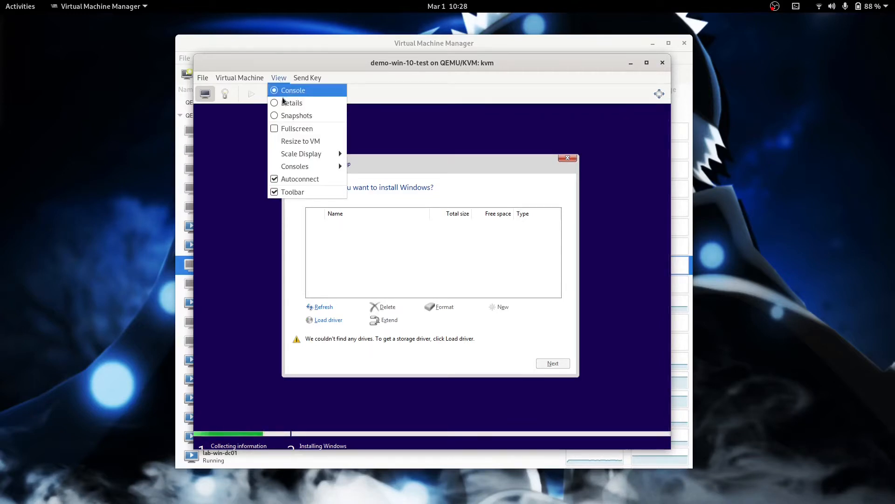
pyautogui.click(281, 102)
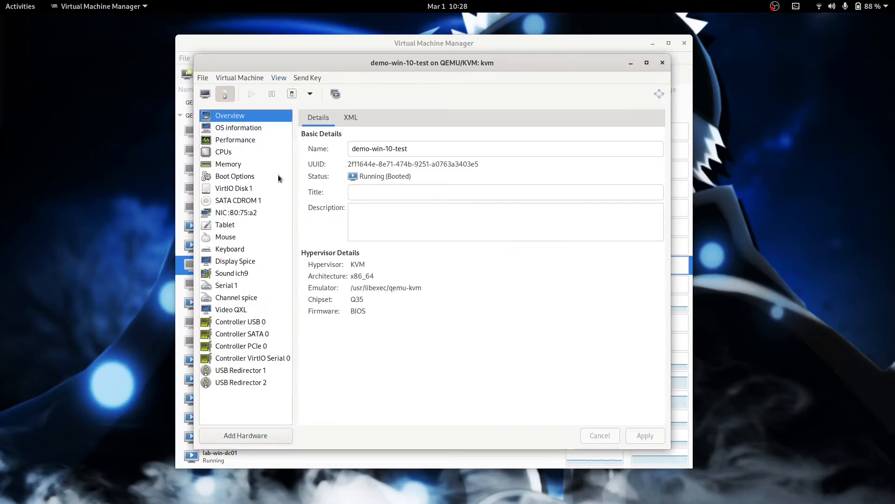
pyautogui.click(232, 199)
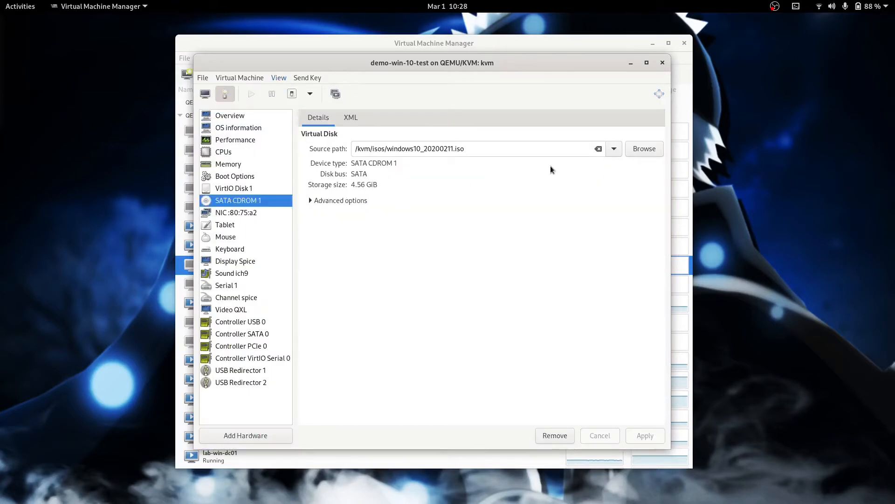
pyautogui.click(639, 152)
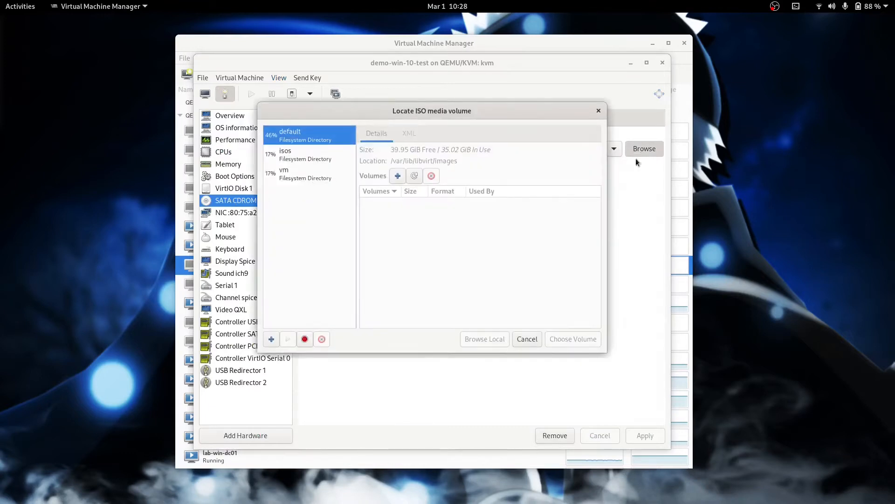
pyautogui.click(299, 155)
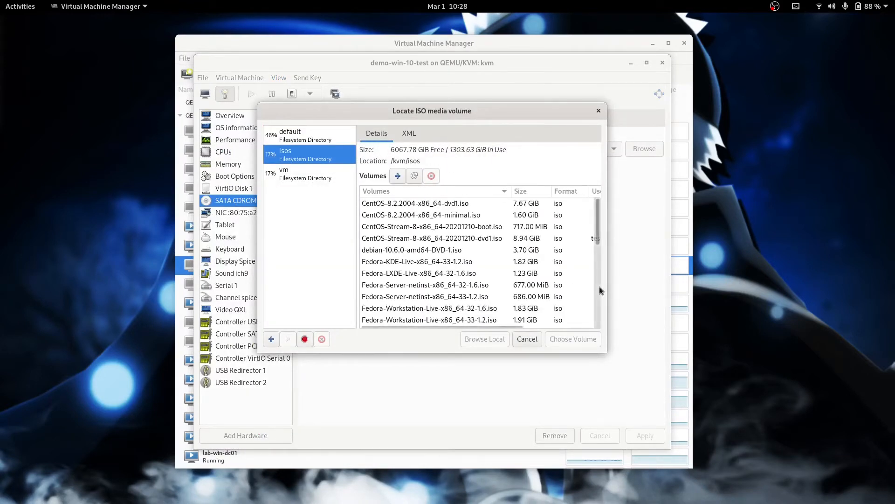
pyautogui.scroll(-10, 600, 286)
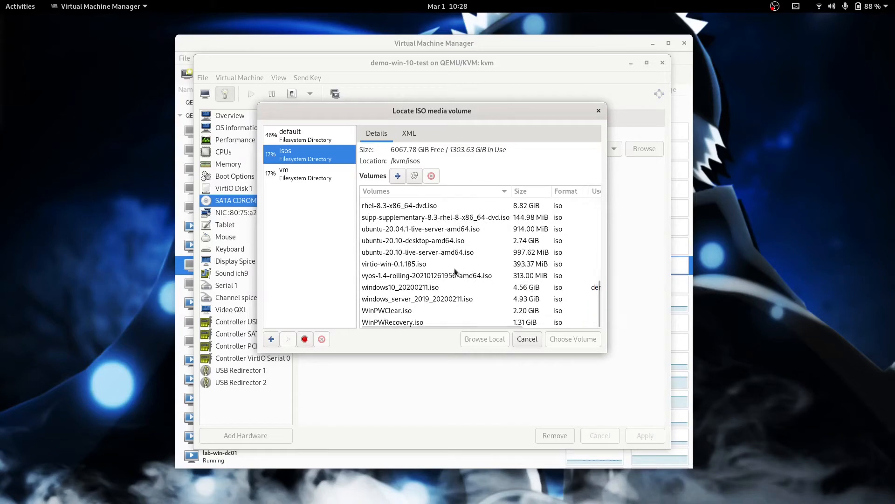
pyautogui.click(402, 264)
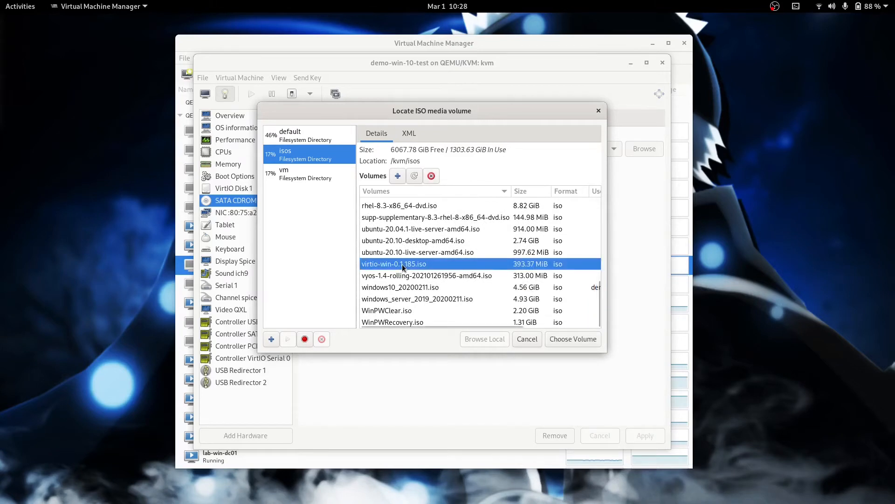
pyautogui.click(566, 343)
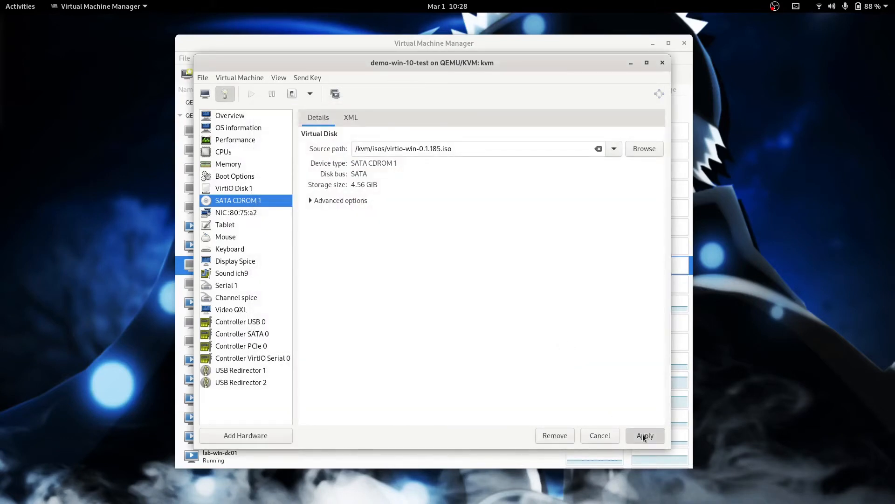
pyautogui.click(644, 436)
pyautogui.click(207, 95)
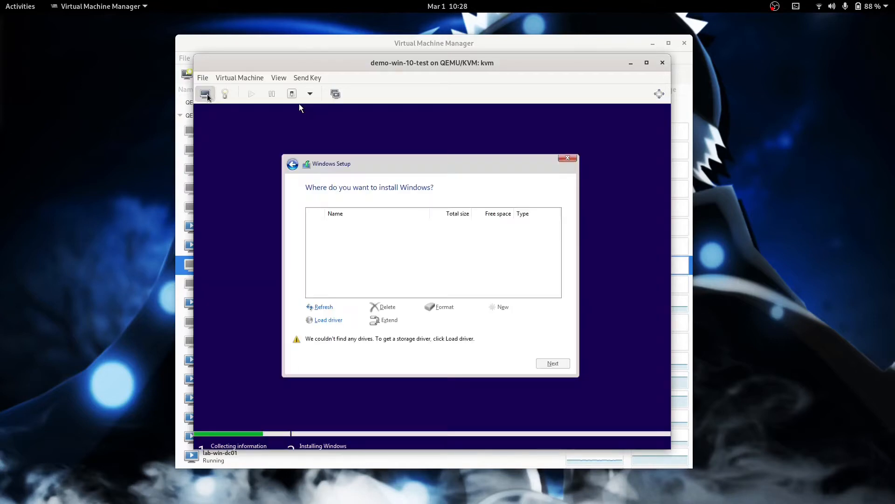
# Step: Load the Red Hat VirtIO SCSI driver from the CD's viostor\w10\amd64 folder
pyautogui.click(326, 320)
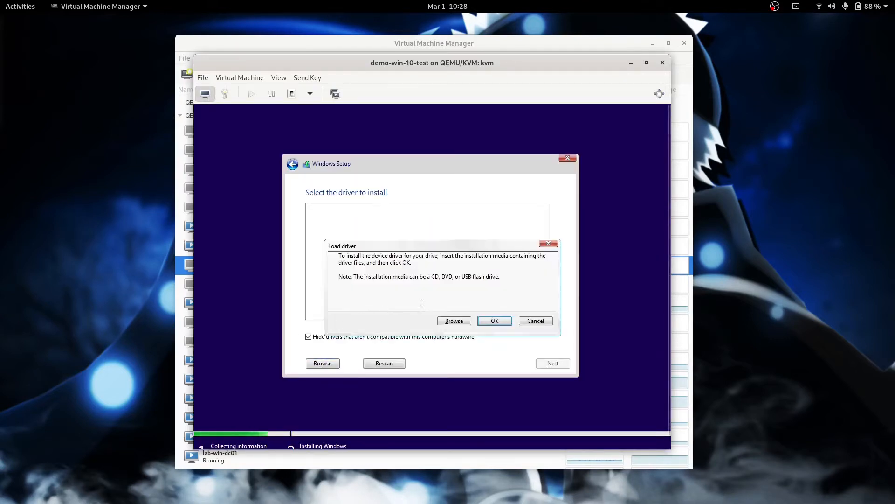
pyautogui.click(452, 321)
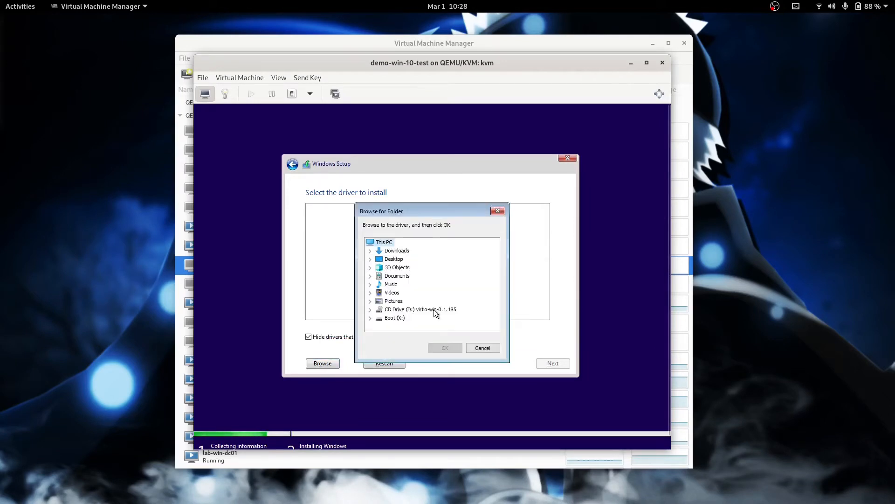
pyautogui.click(371, 310)
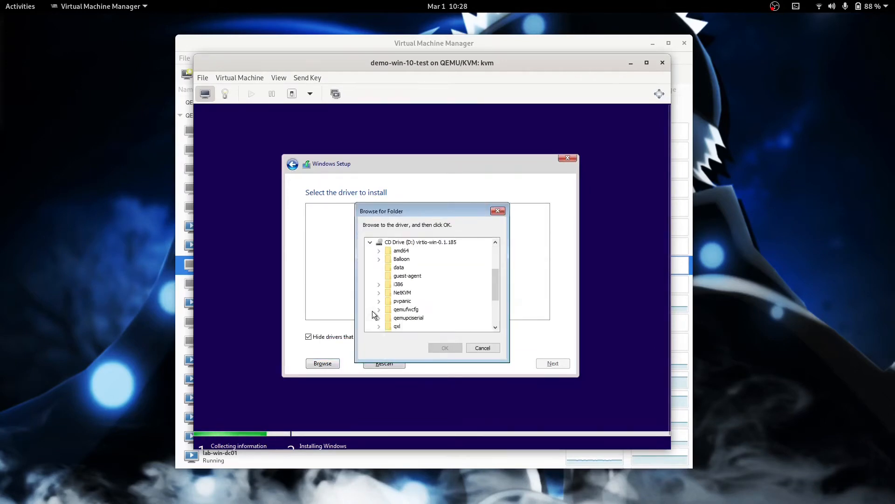
pyautogui.click(495, 319)
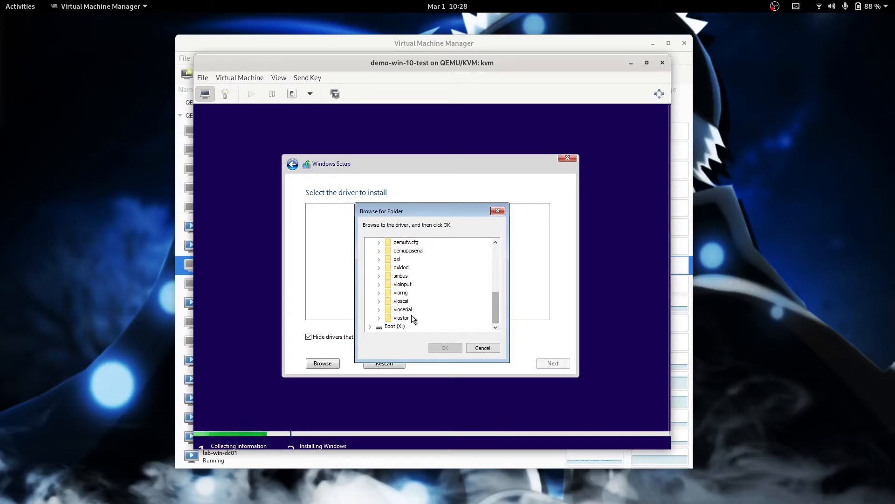
pyautogui.click(378, 319)
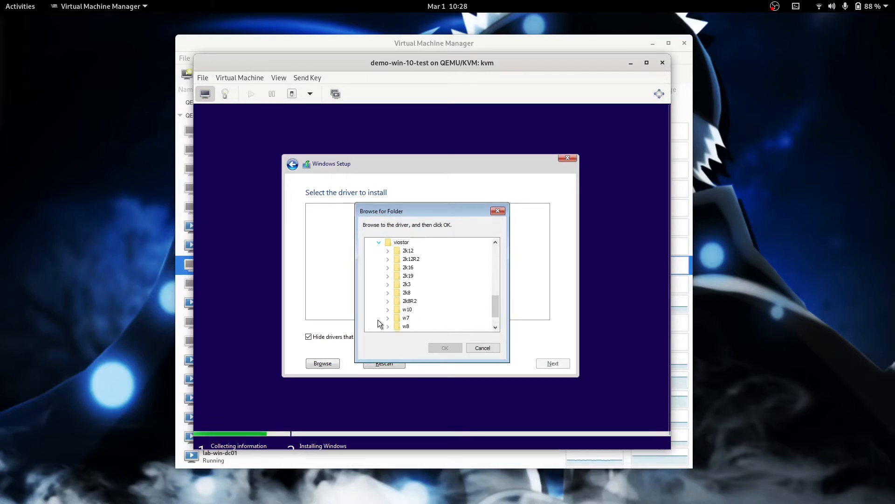
pyautogui.click(388, 310)
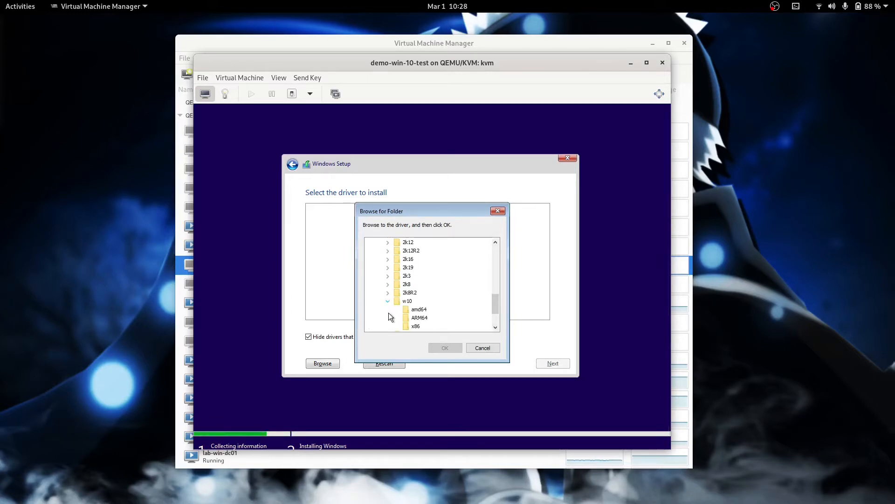
pyautogui.click(415, 309)
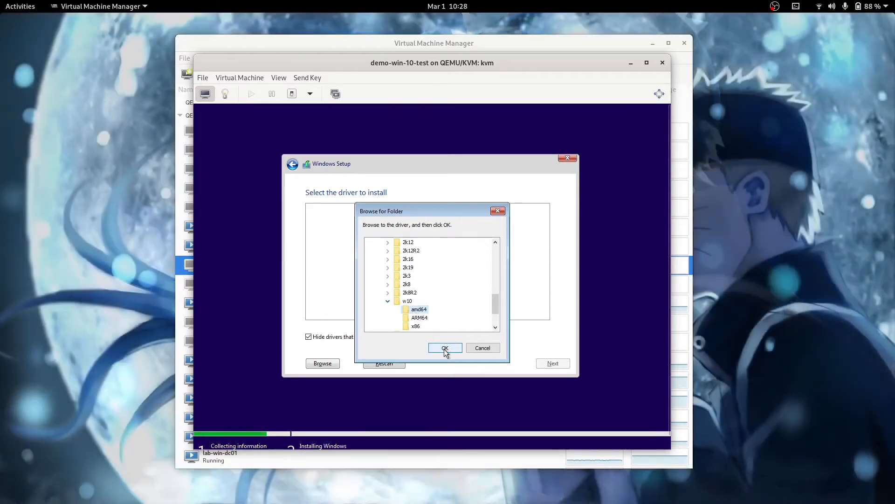
pyautogui.click(444, 347)
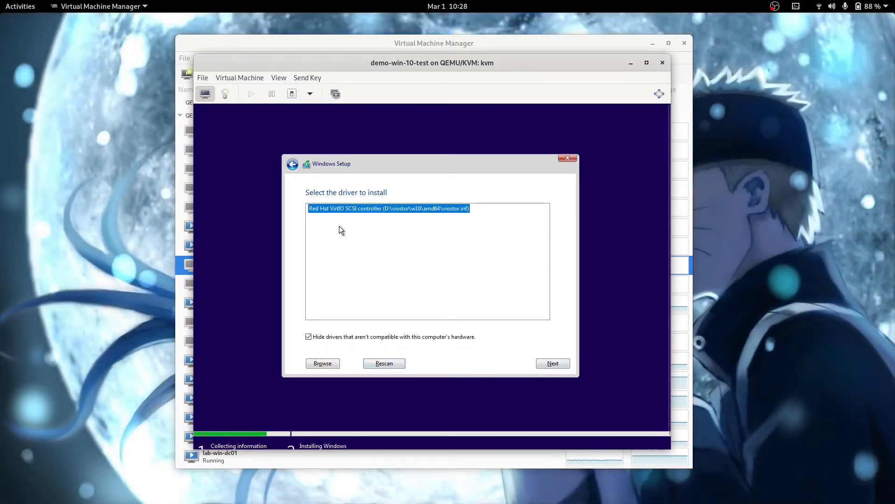
pyautogui.click(560, 365)
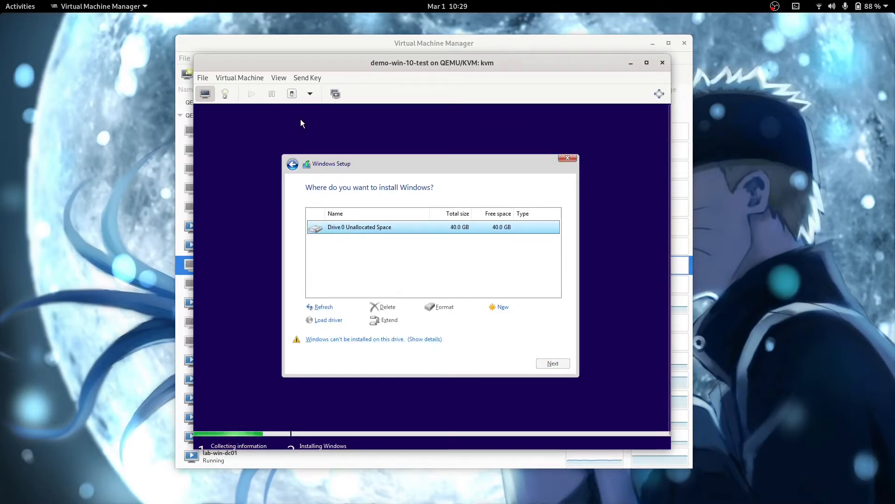
# Step: Put windows10_20200211.iso back in SATA CDROM 1, accepting the in-use warning, and return to the console
pyautogui.click(279, 79)
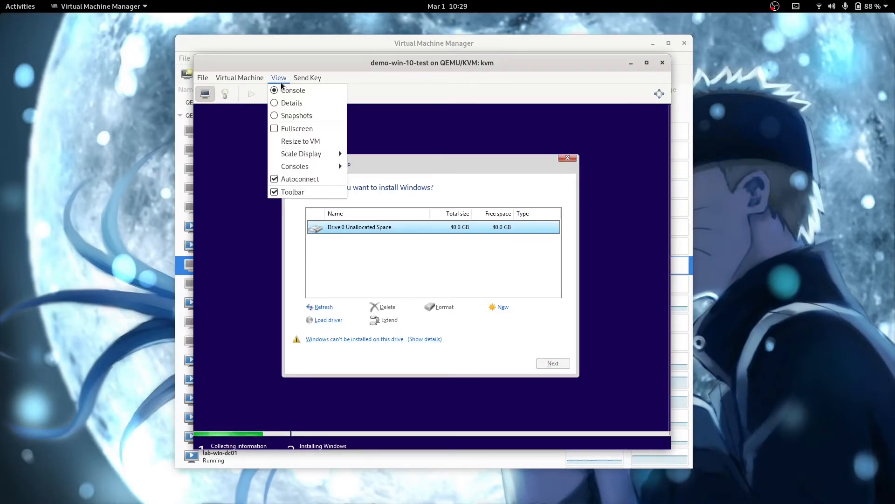
pyautogui.click(286, 102)
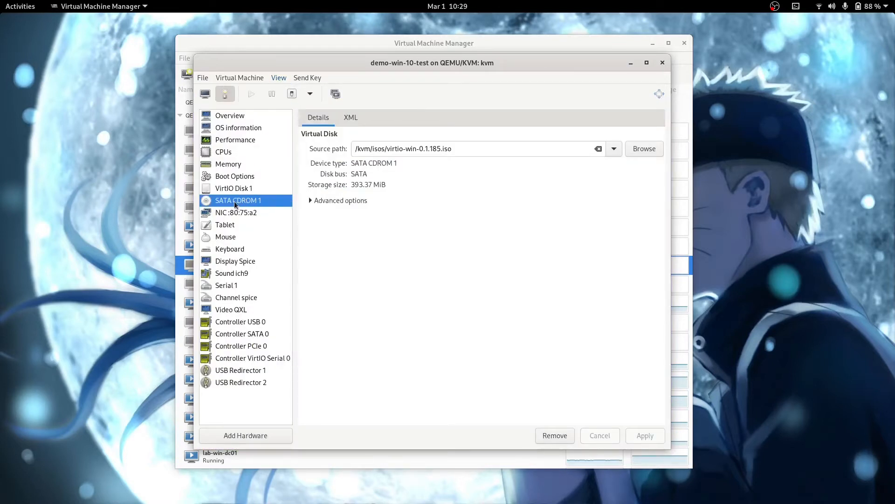
pyautogui.click(609, 152)
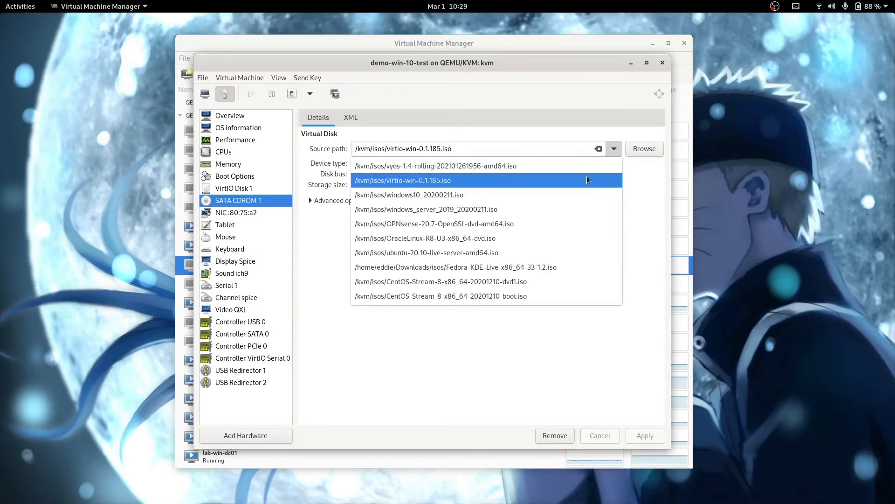
pyautogui.click(580, 195)
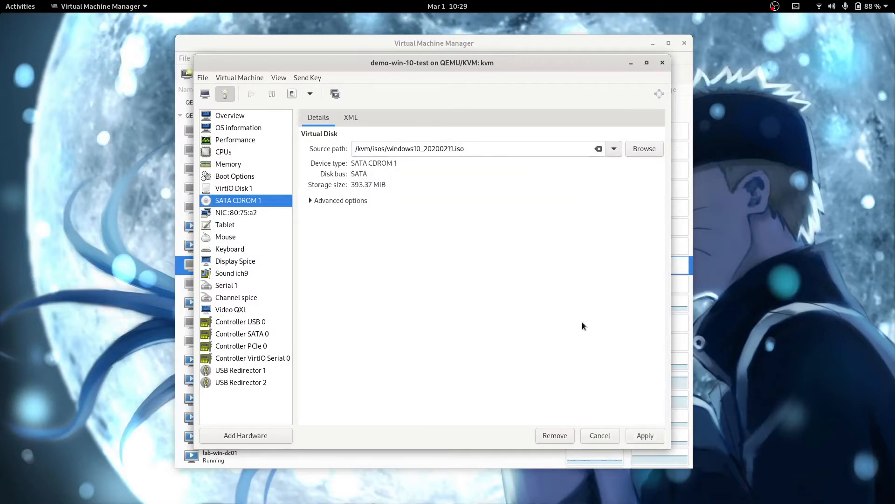
pyautogui.click(650, 434)
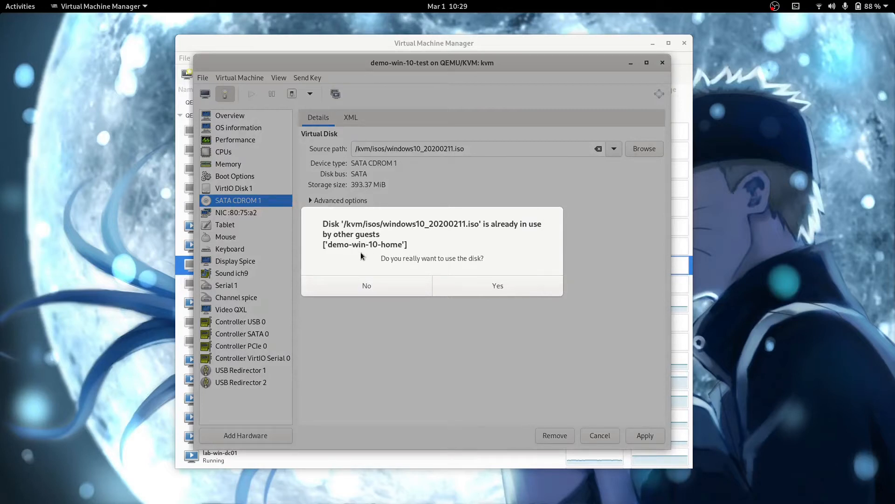
pyautogui.click(483, 285)
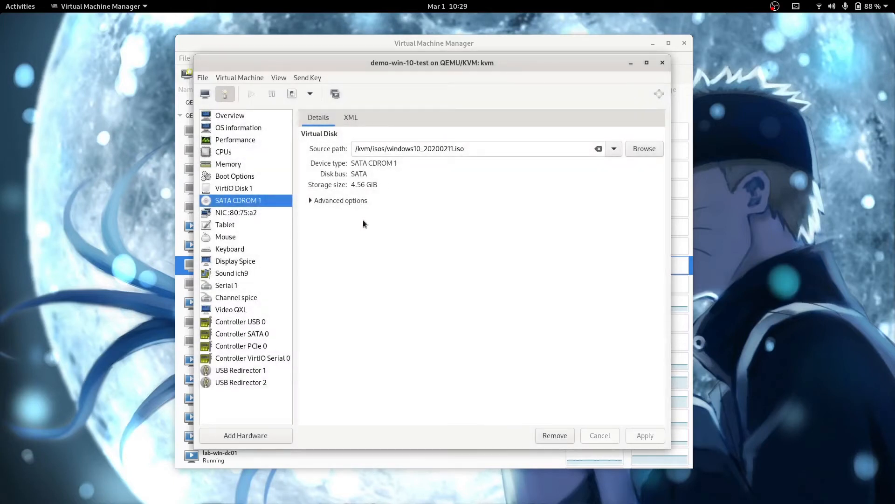
pyautogui.click(206, 94)
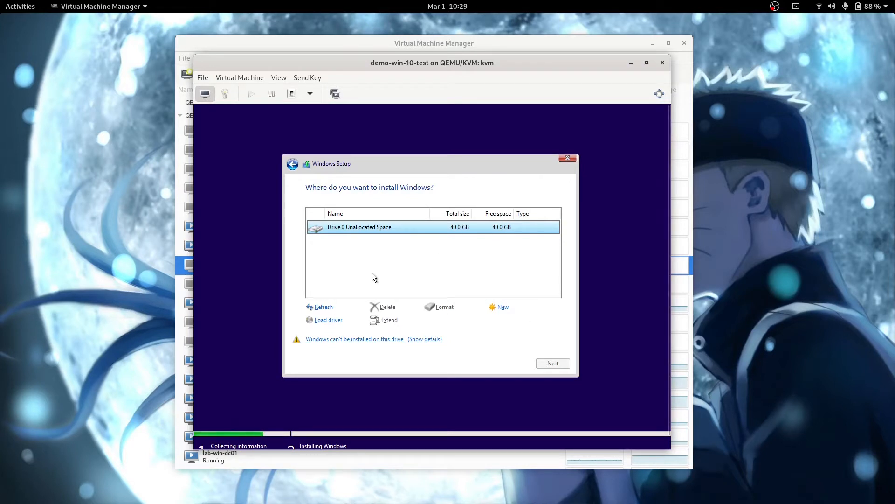
# Step: Refresh the drive list and install Windows onto Drive 0's 40 GB unallocated space
pyautogui.click(321, 308)
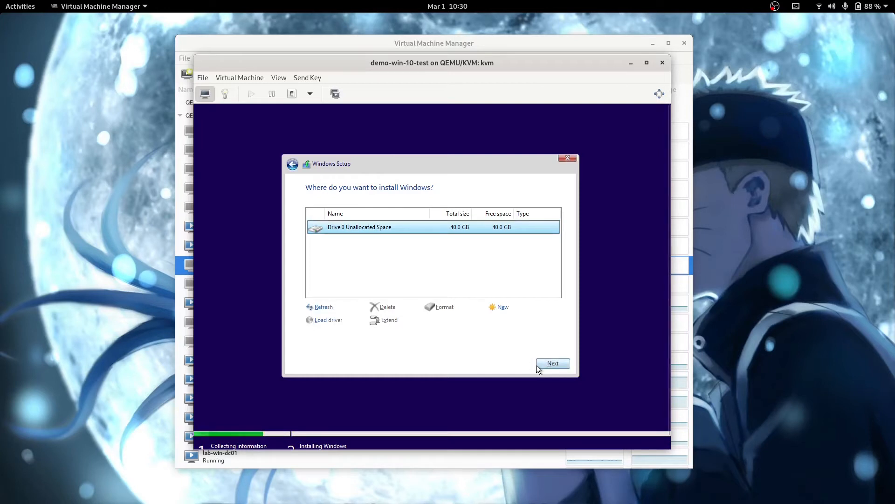
pyautogui.click(550, 363)
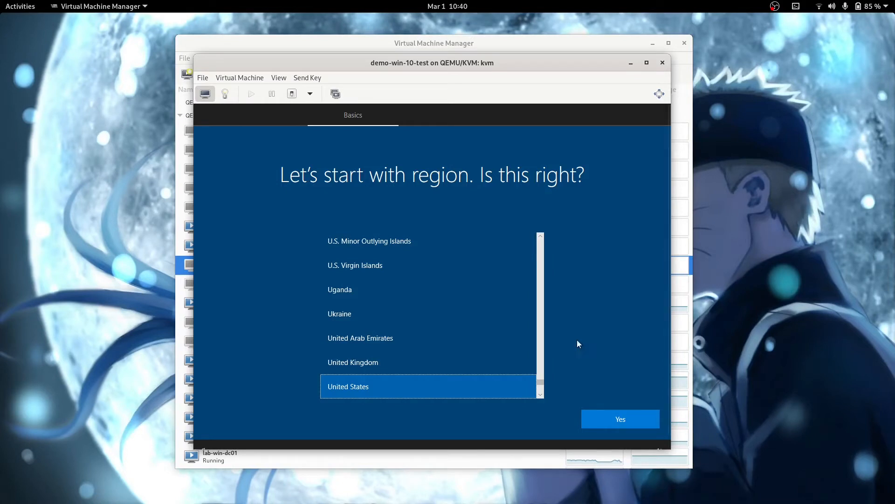
# Step: Accept United States and the default keyboard, skip a second layout, and choose limited offline setup
pyautogui.click(609, 418)
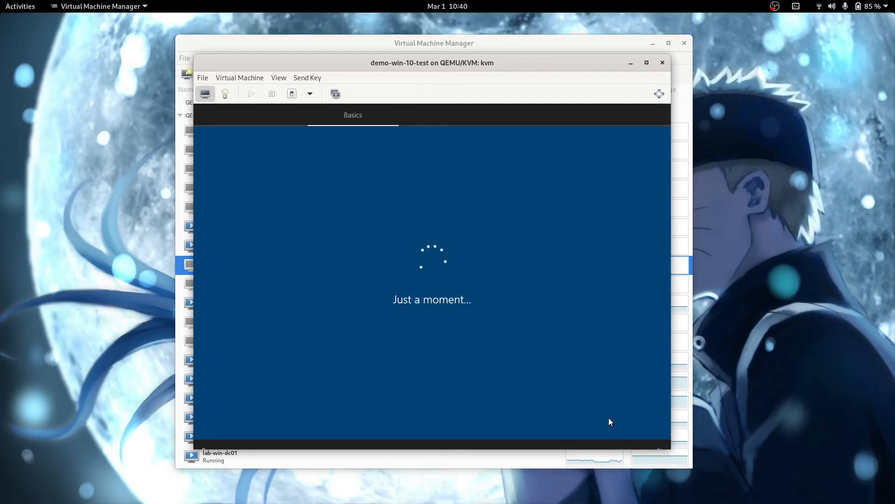
pyautogui.click(608, 416)
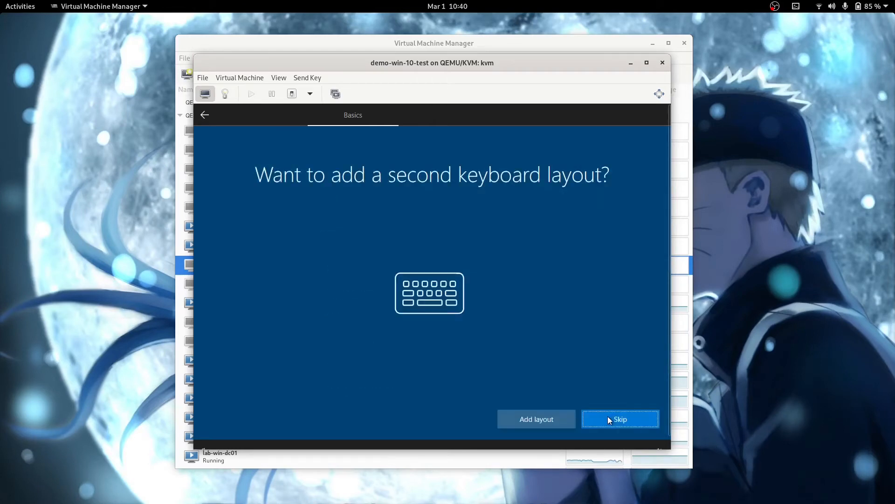
pyautogui.click(612, 420)
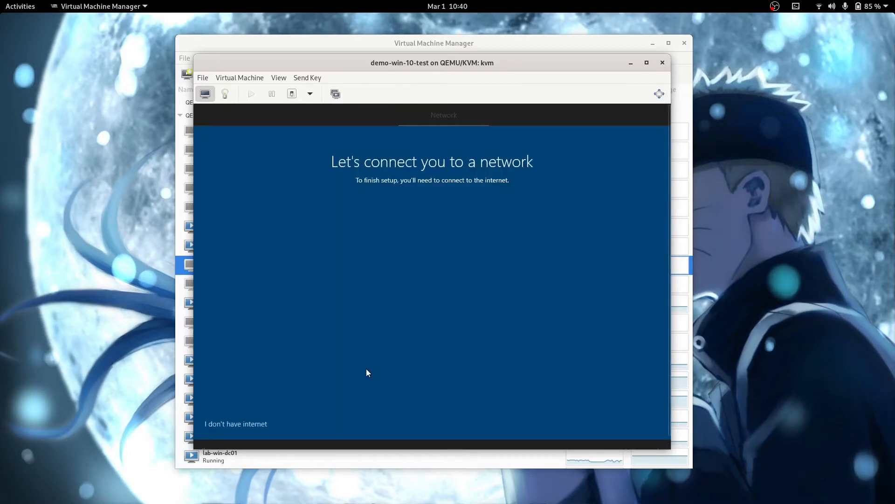
pyautogui.click(243, 424)
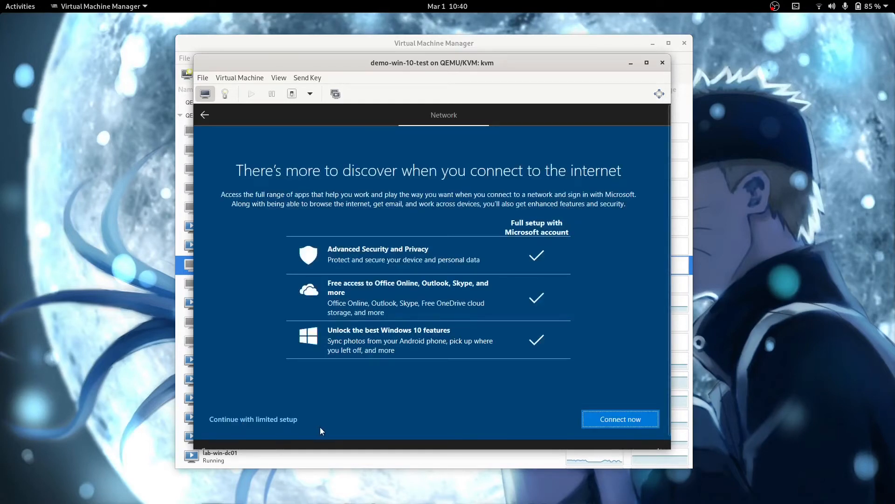
pyautogui.click(266, 422)
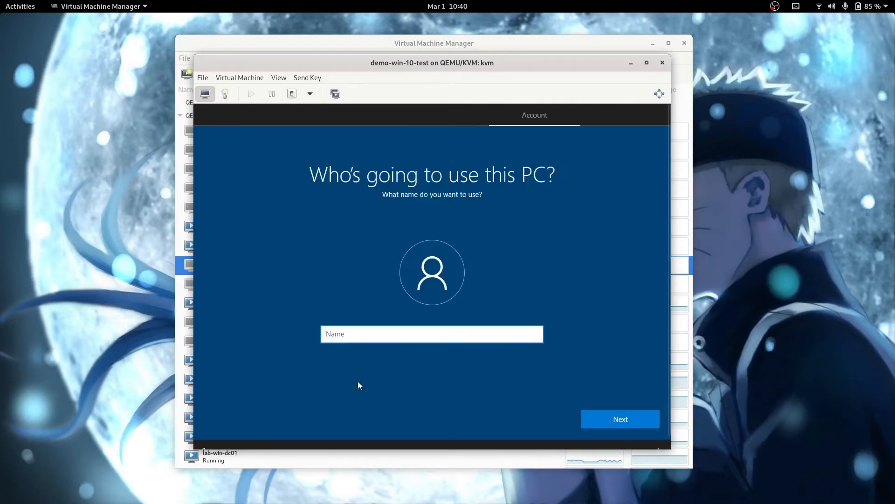
# Step: Name the local account testuser and enter and confirm its password
pyautogui.write('te')
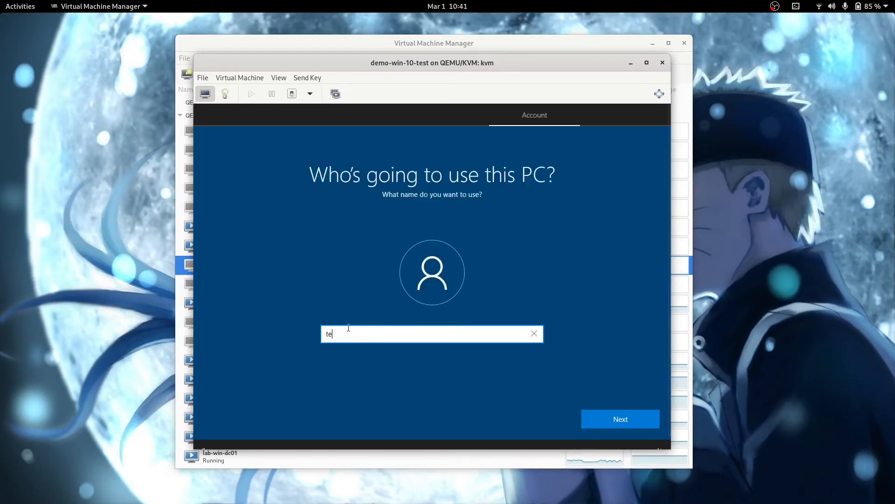
pyautogui.write('stuser')
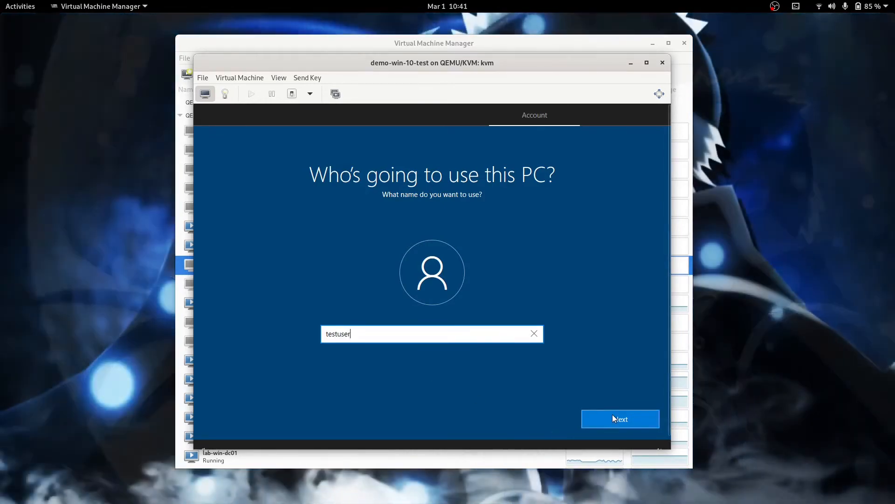
pyautogui.click(612, 414)
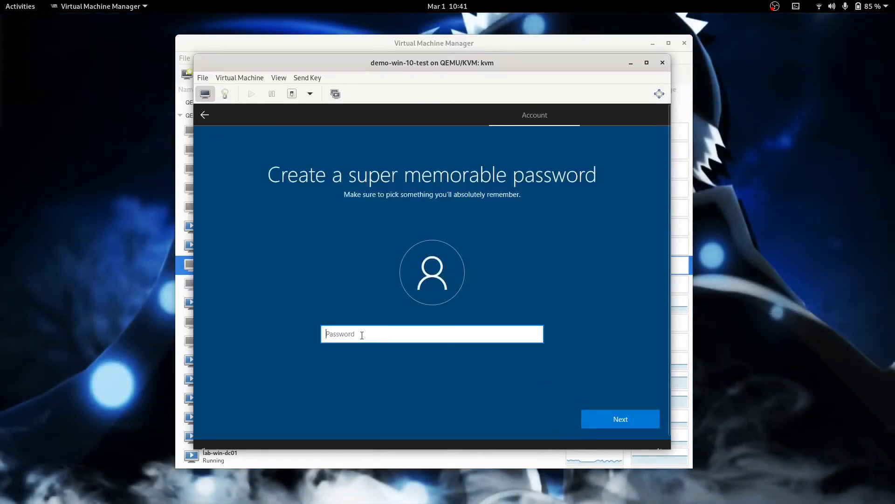
pyautogui.write('t')
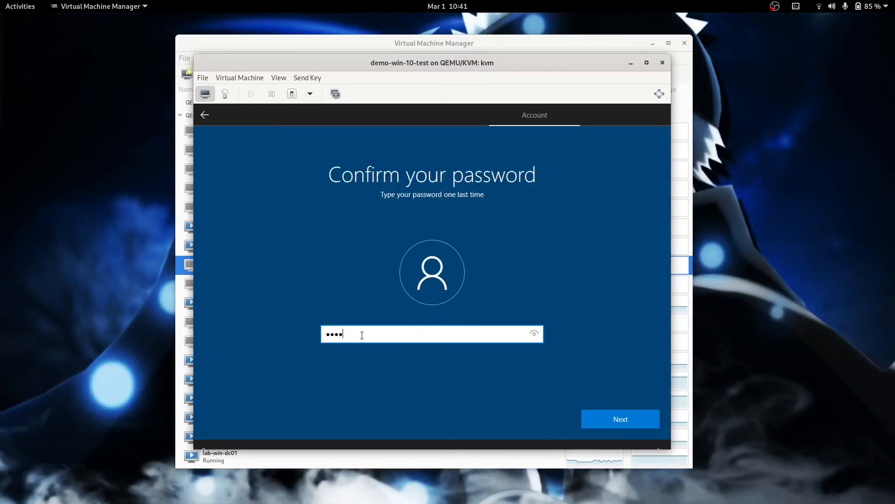
pyautogui.press('Return')
# Step: Answer three security questions: first pet's name, birth city, and childhood nickname
pyautogui.click(364, 341)
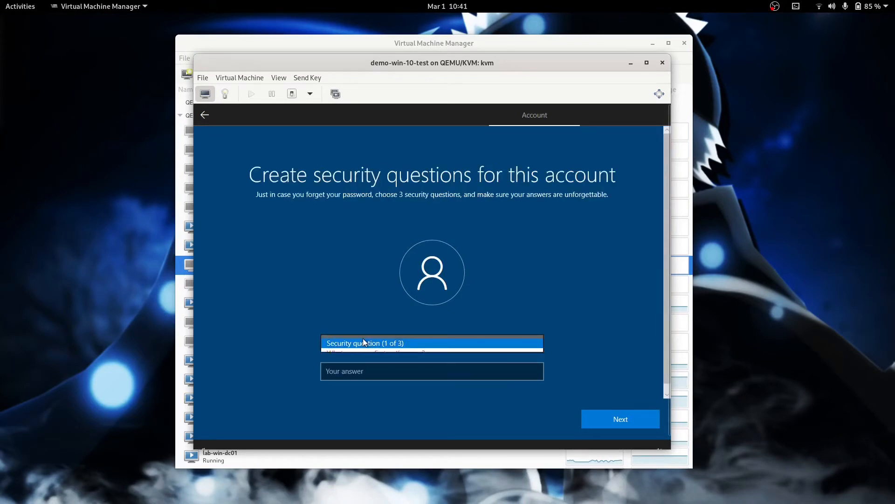
pyautogui.click(366, 351)
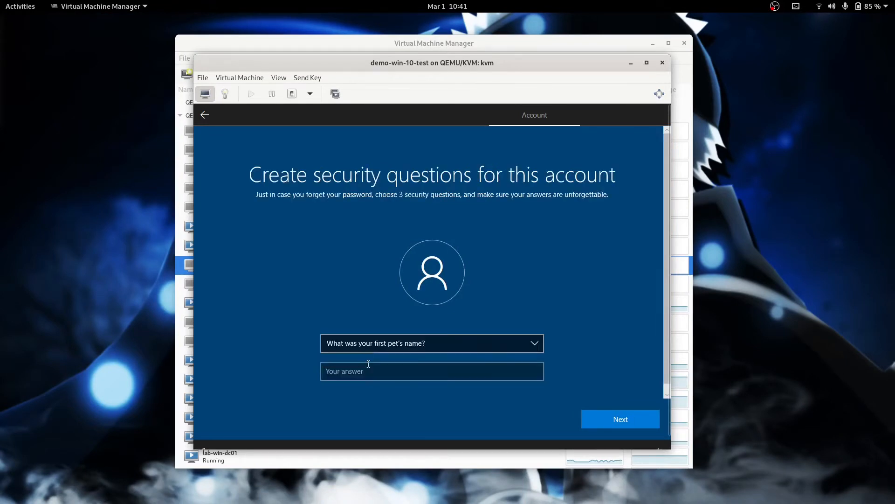
pyautogui.click(373, 371)
pyautogui.write('asdf')
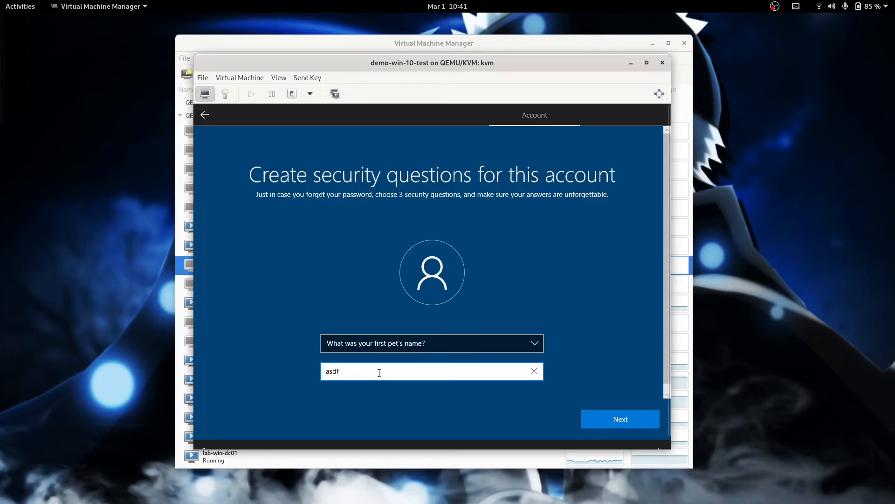
pyautogui.click(620, 418)
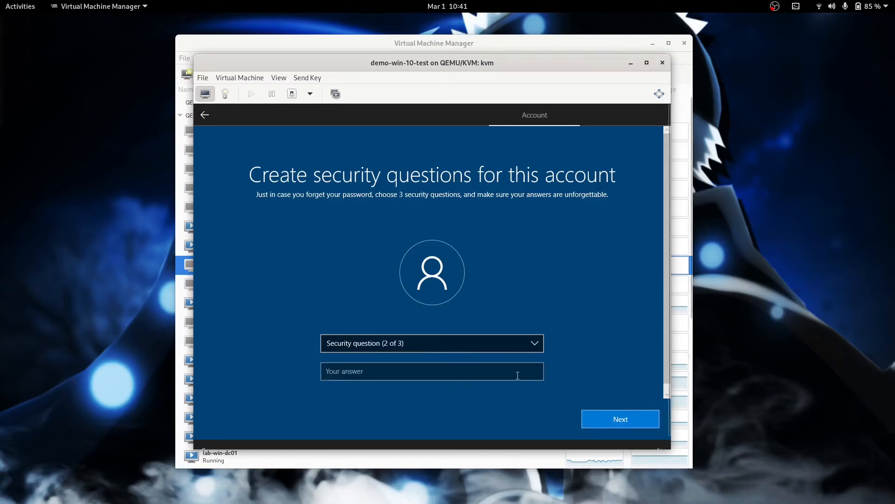
pyautogui.click(404, 342)
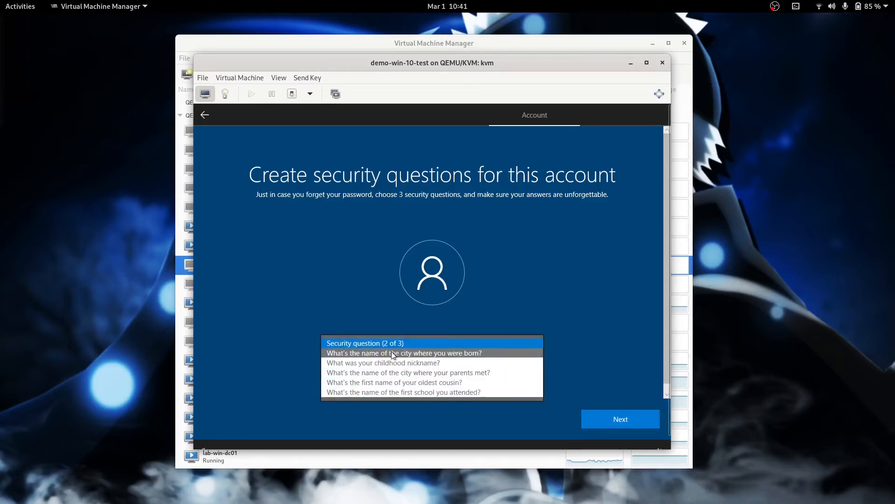
pyautogui.click(393, 353)
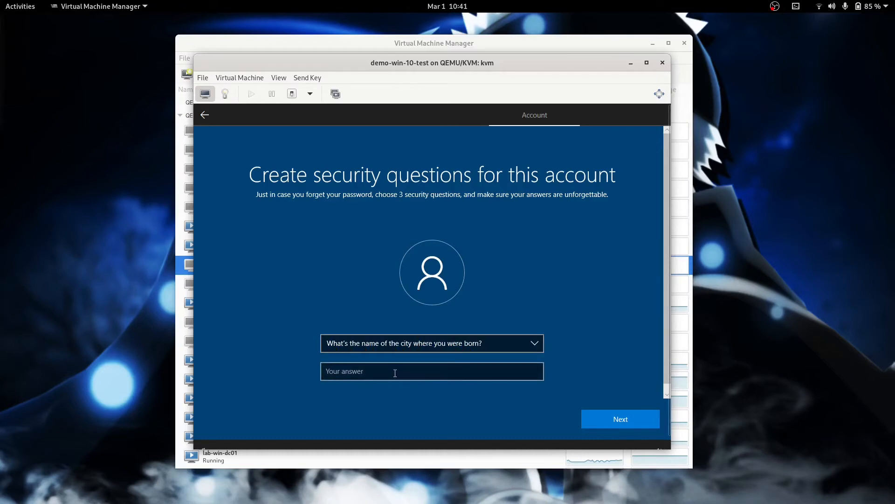
pyautogui.click(395, 373)
pyautogui.write('asdf')
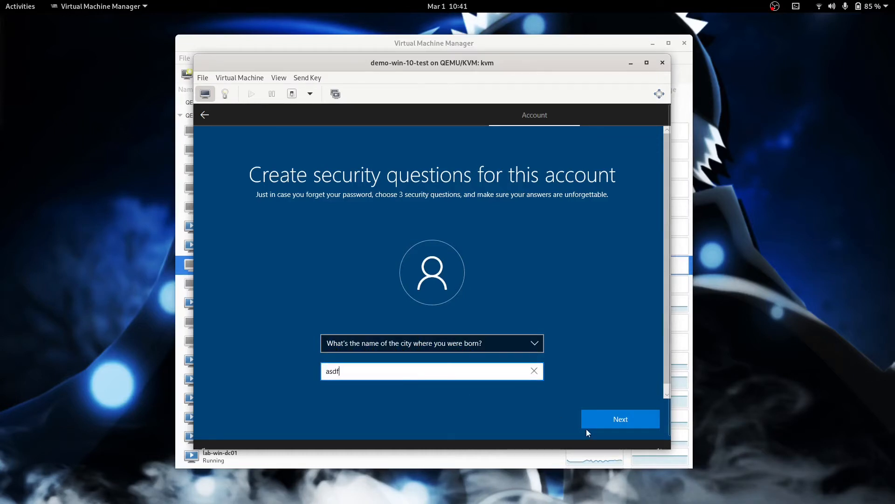
pyautogui.click(611, 421)
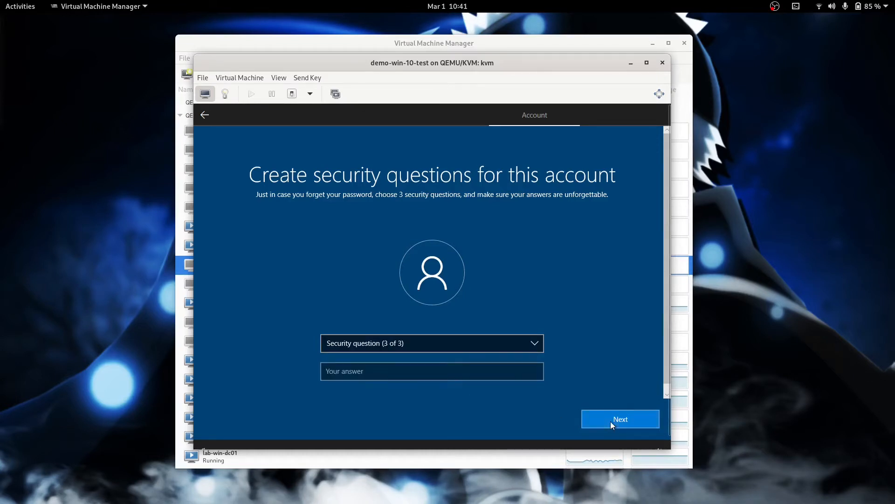
pyautogui.click(390, 345)
pyautogui.click(381, 354)
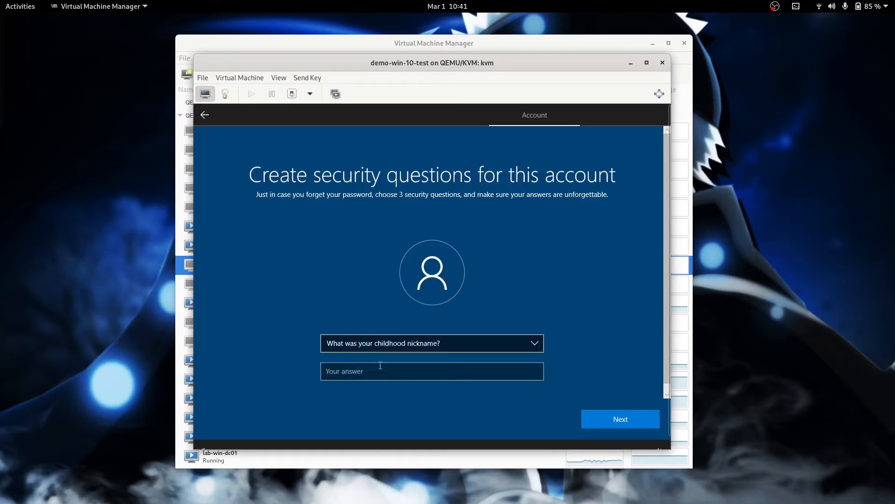
pyautogui.click(390, 371)
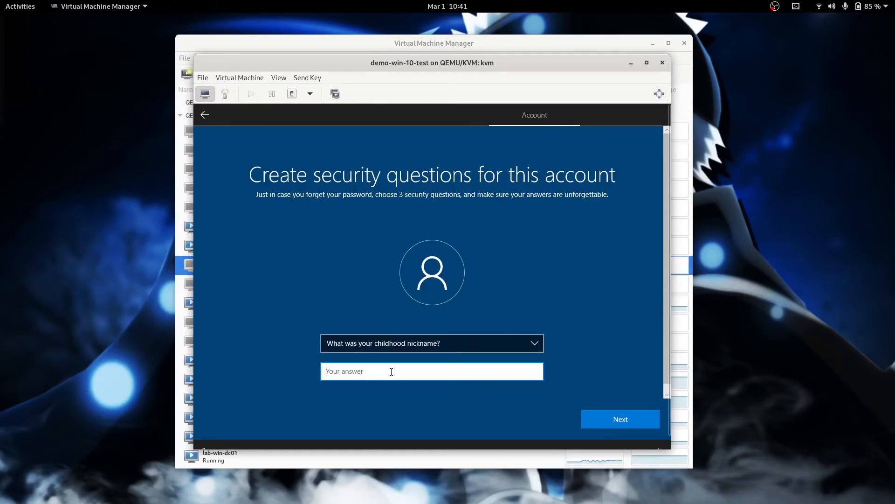
pyautogui.write('asdf')
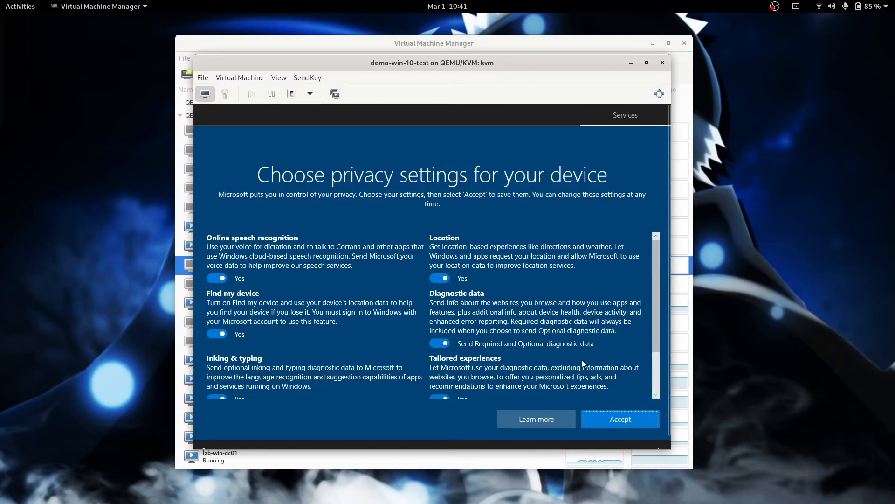
# Step: Accept default privacy settings, decline Cortana, and reposition the VM window once the desktop appears
pyautogui.click(618, 419)
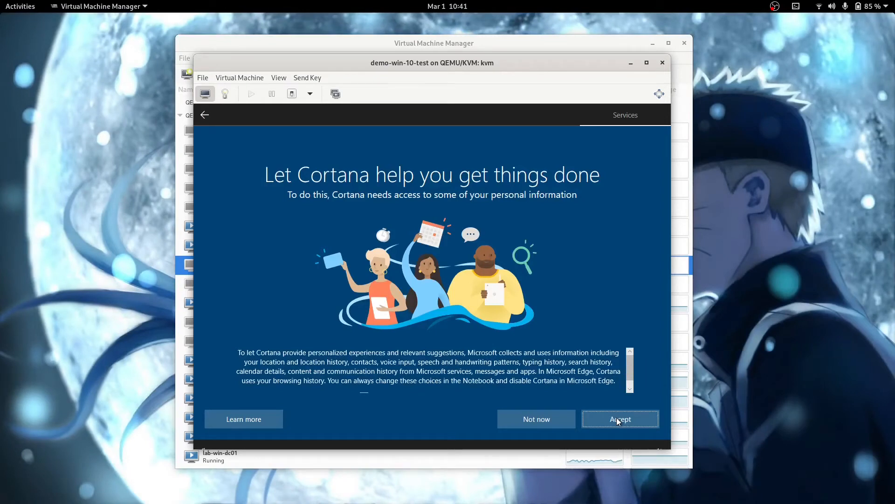
pyautogui.click(536, 419)
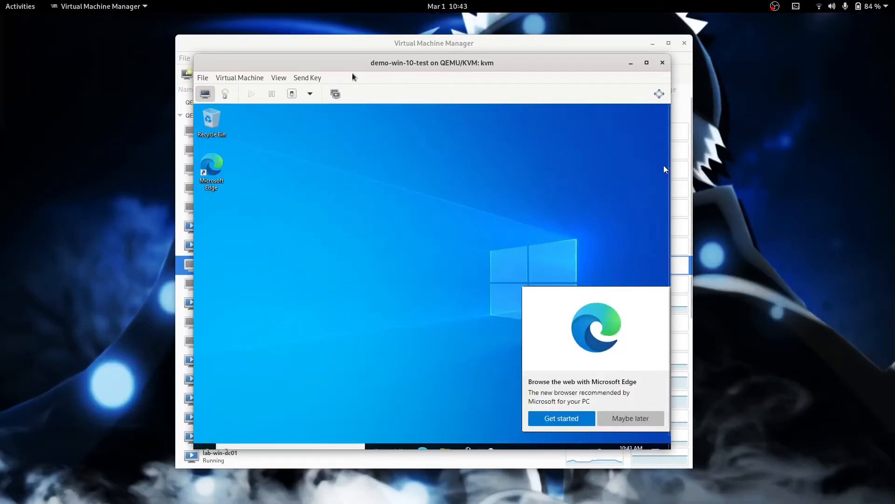
pyautogui.moveTo(339, 62); pyautogui.dragTo(320, 49)
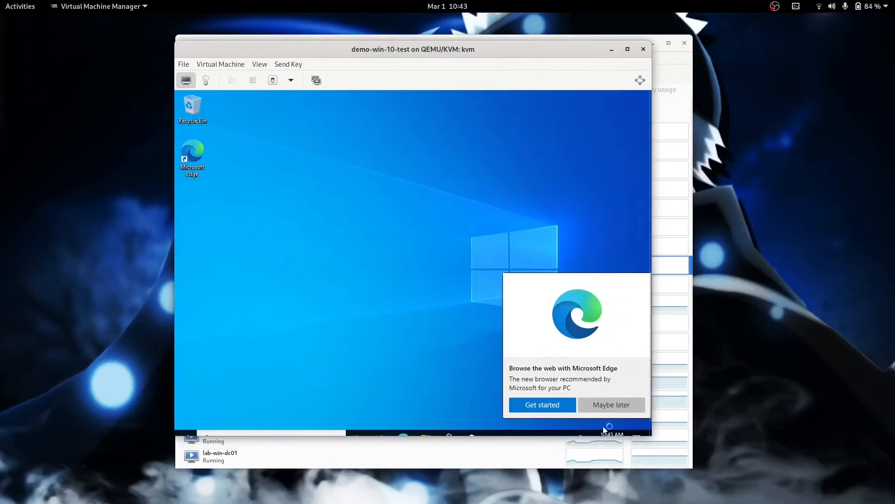
# Step: Set the guest's time zone to (UTC-05:00) Eastern Time (US & Canada) and close Settings
pyautogui.moveTo(651, 436); pyautogui.dragTo(692, 466)
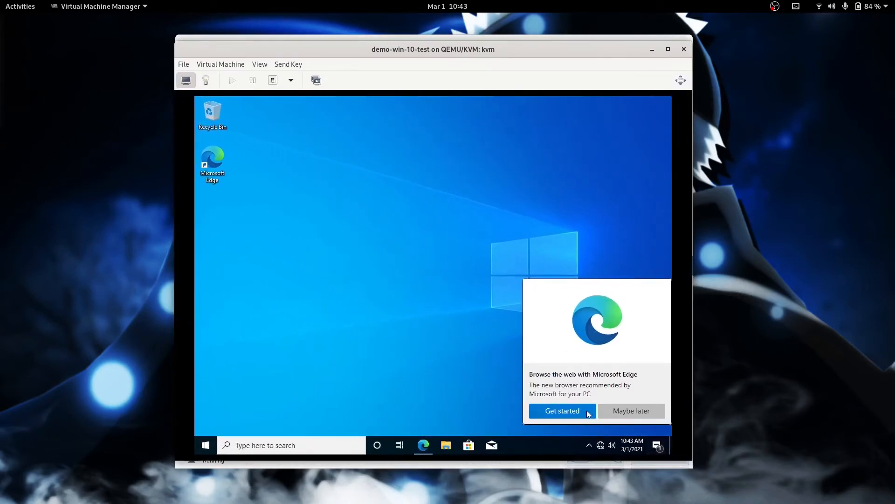
pyautogui.click(619, 413)
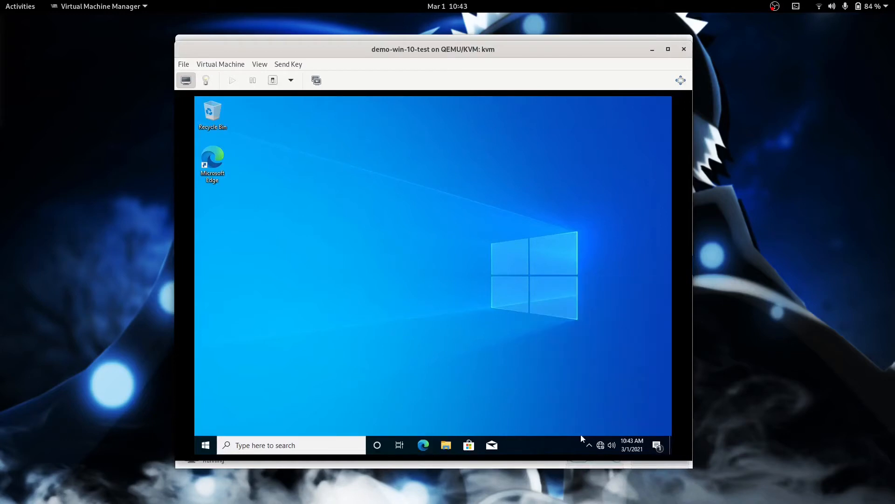
pyautogui.rightClick(624, 451)
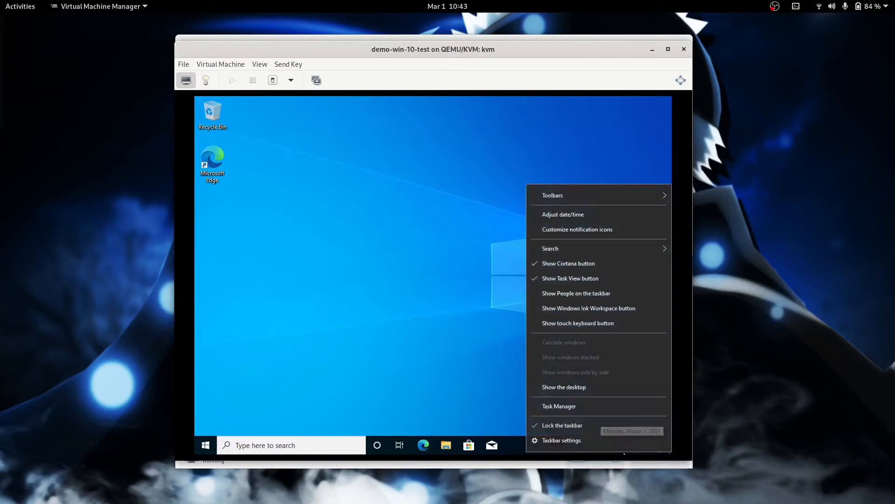
pyautogui.click(571, 216)
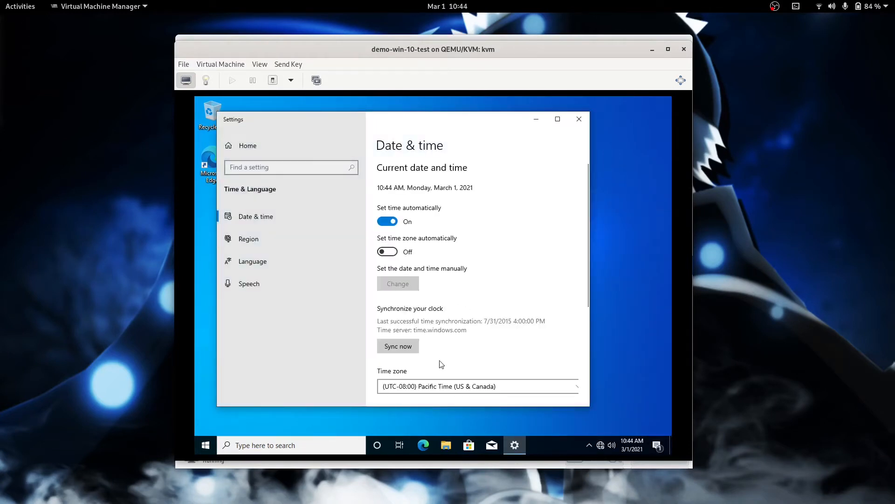
pyautogui.click(443, 386)
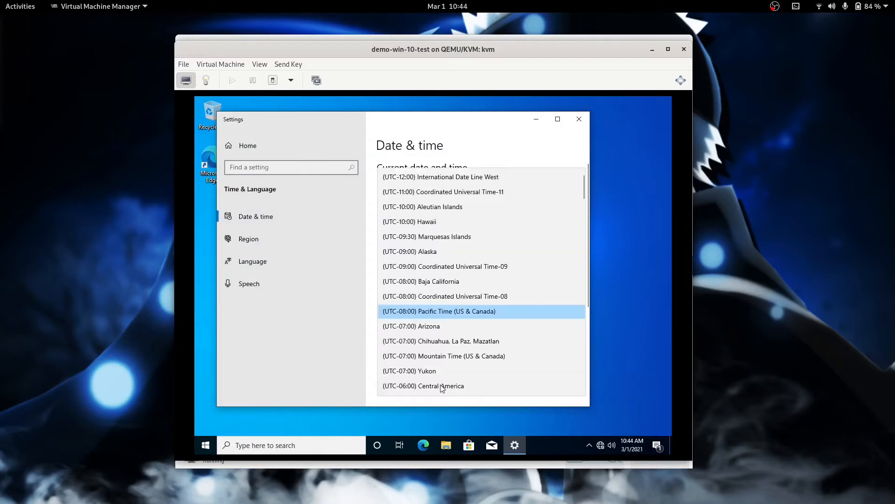
pyautogui.scroll(-4, 443, 326)
pyautogui.click(441, 325)
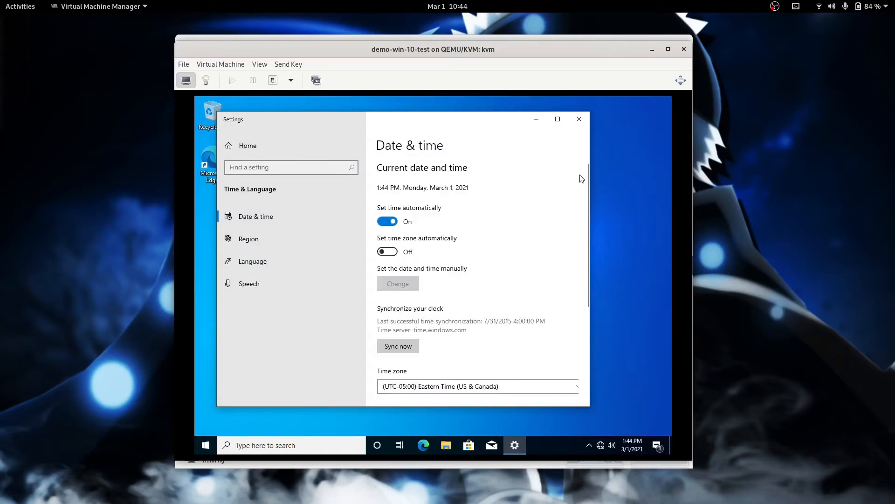
pyautogui.click(579, 120)
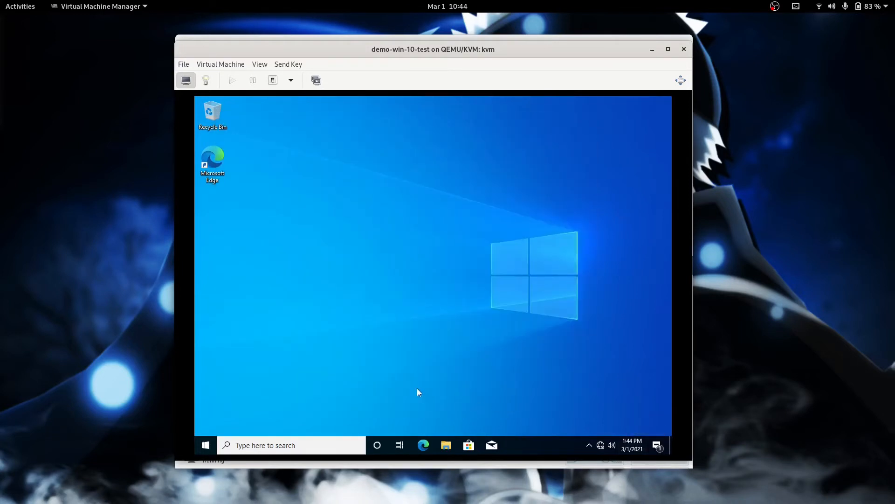
# Step: Load virtio-win-0.1.185.iso into SATA CDROM 1 in the VM details and return to the console
pyautogui.click(262, 65)
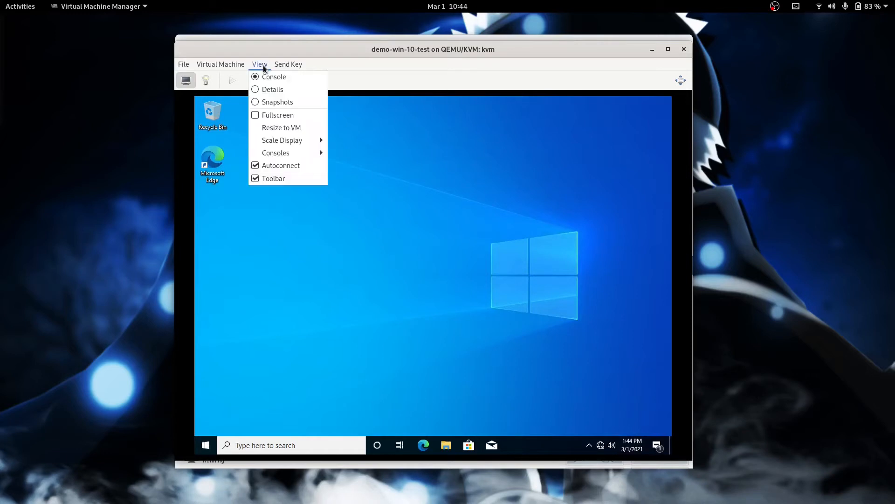
pyautogui.click(272, 90)
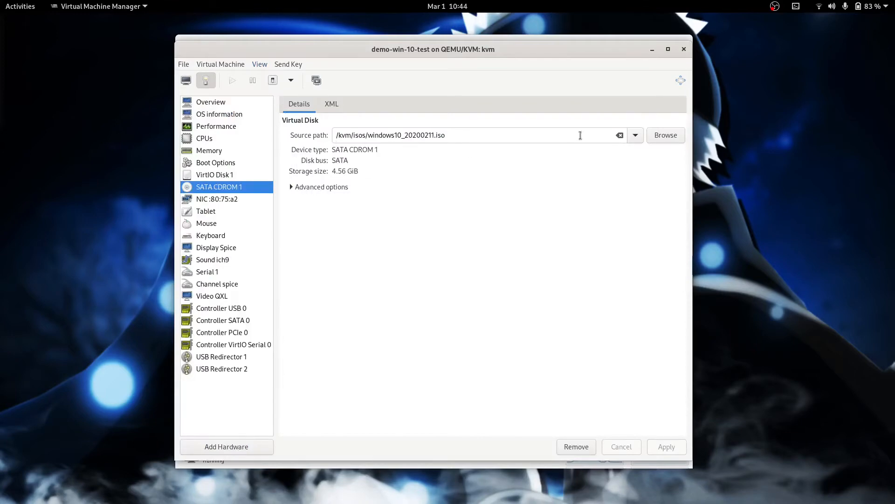
pyautogui.click(635, 136)
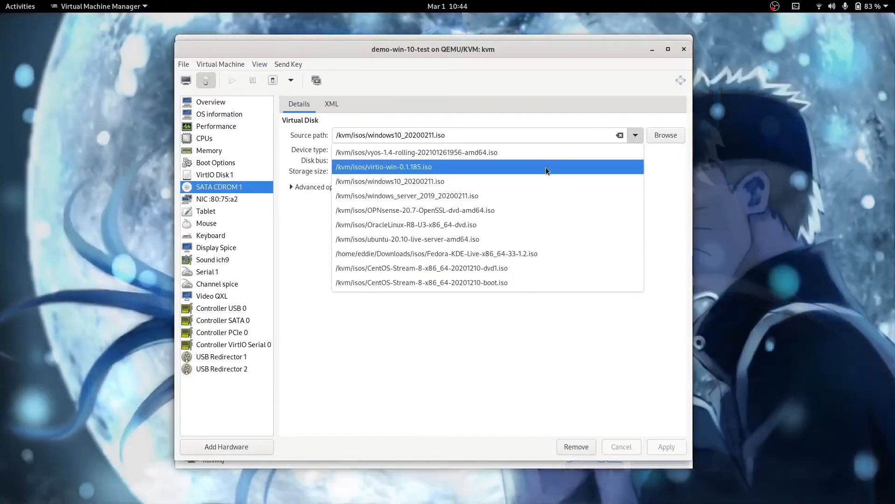
pyautogui.click(545, 167)
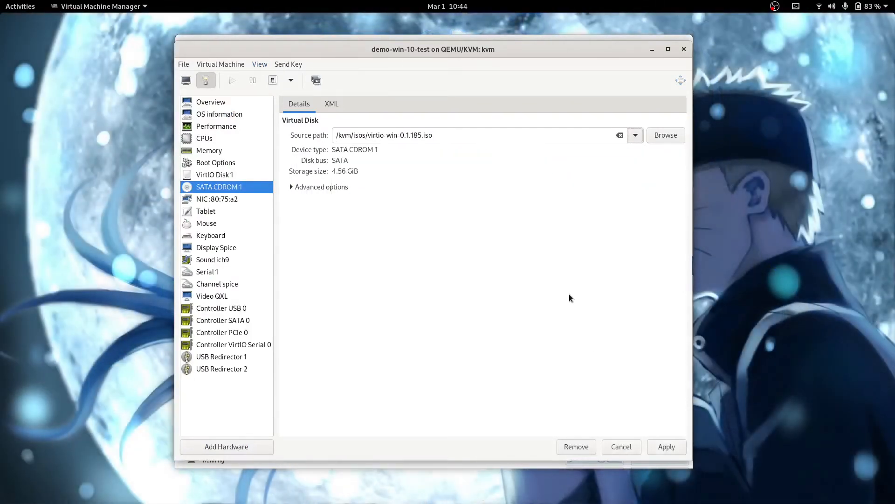
pyautogui.click(662, 447)
pyautogui.click(185, 81)
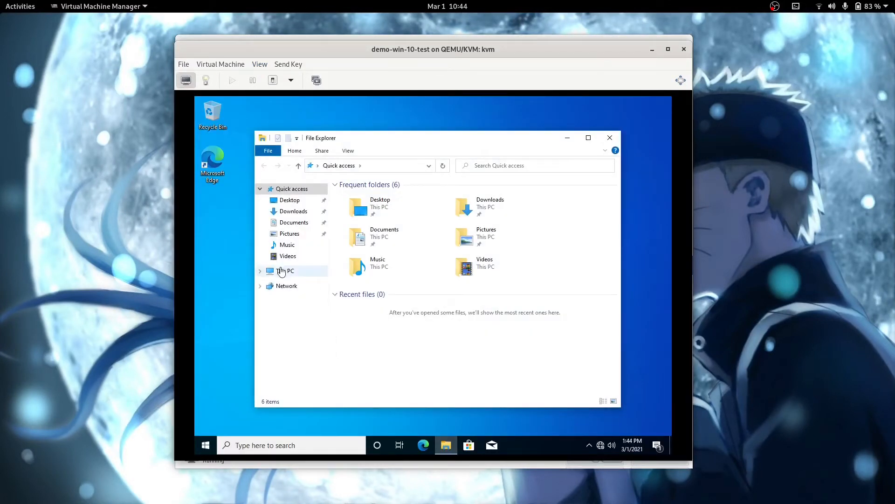
# Step: Run virtio-win-gt-x64 from CD Drive (D:) and complete its wizard, including the Balloon driver
pyautogui.click(281, 272)
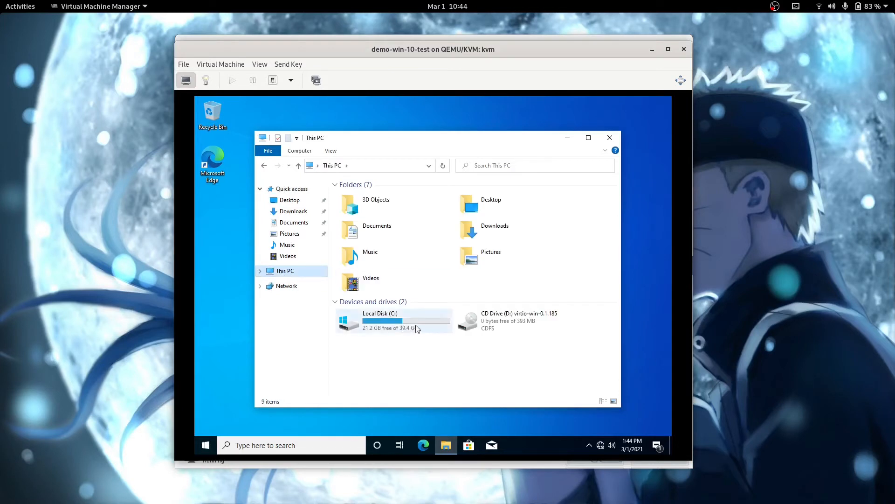
pyautogui.doubleClick(470, 324)
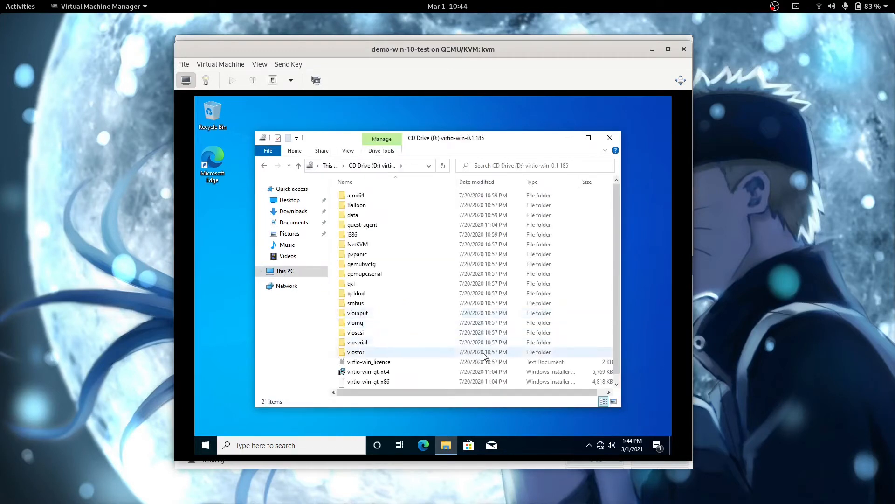
pyautogui.doubleClick(383, 372)
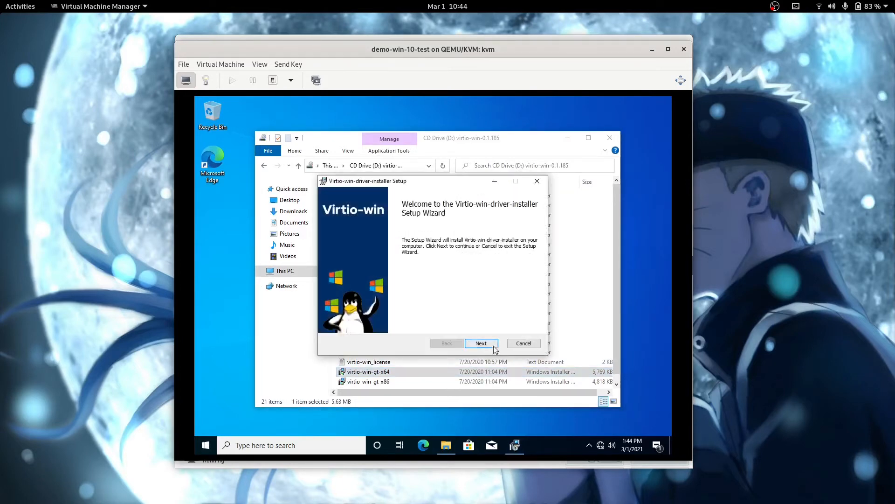
pyautogui.click(481, 344)
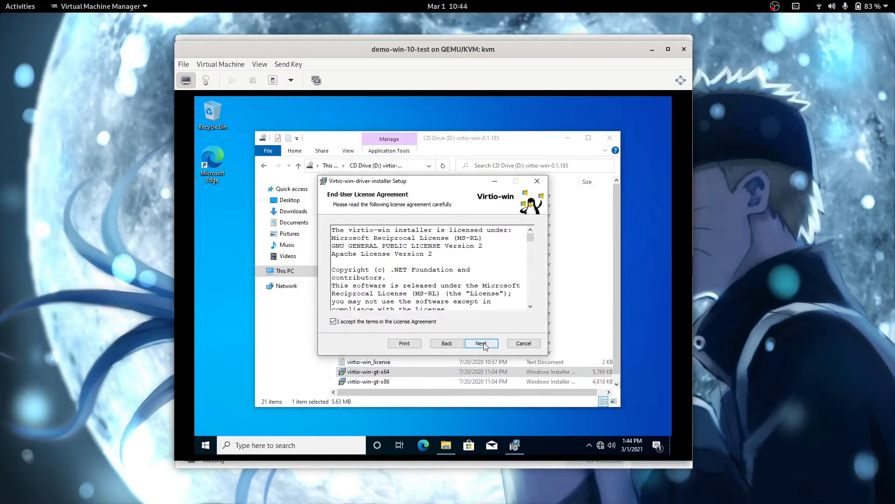
pyautogui.click(484, 344)
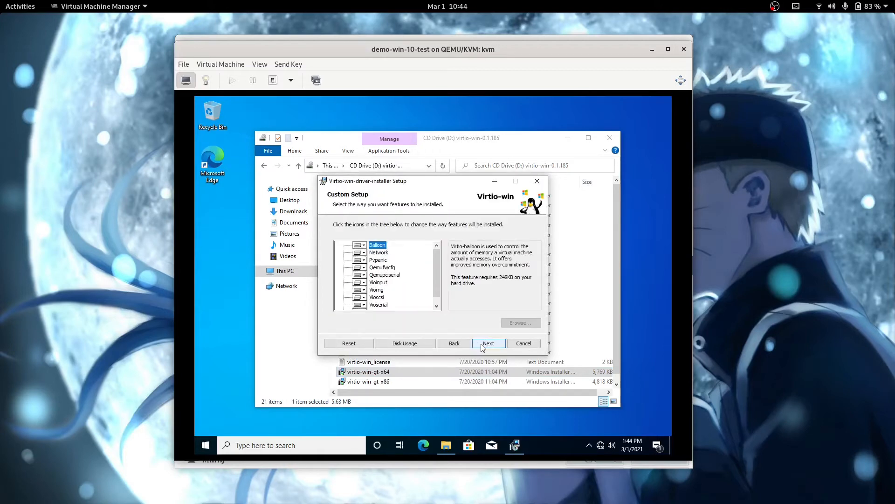
pyautogui.click(485, 343)
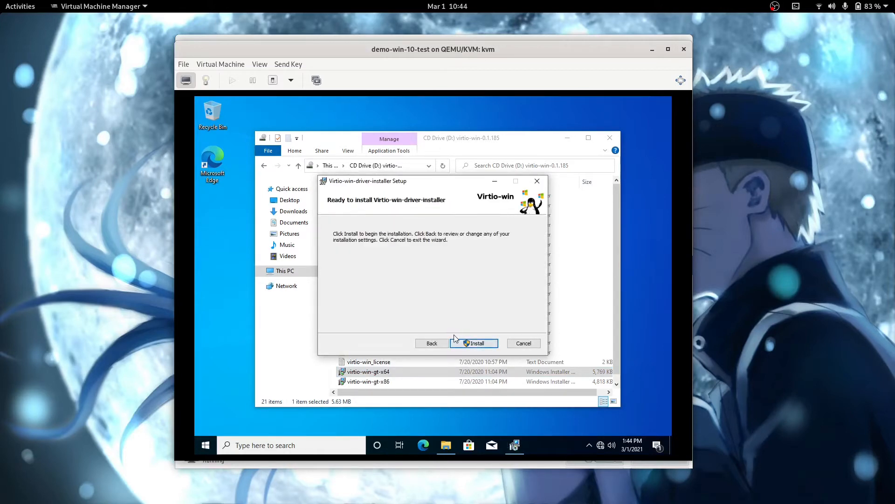
pyautogui.click(467, 344)
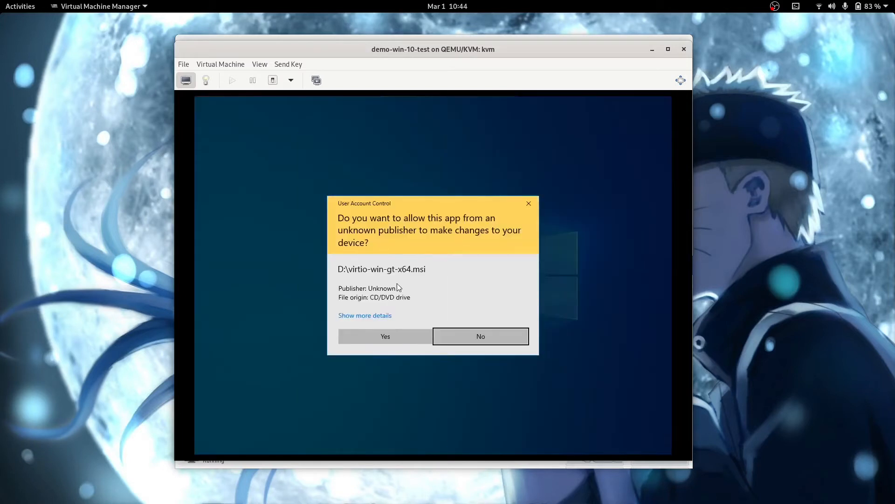
pyautogui.click(381, 332)
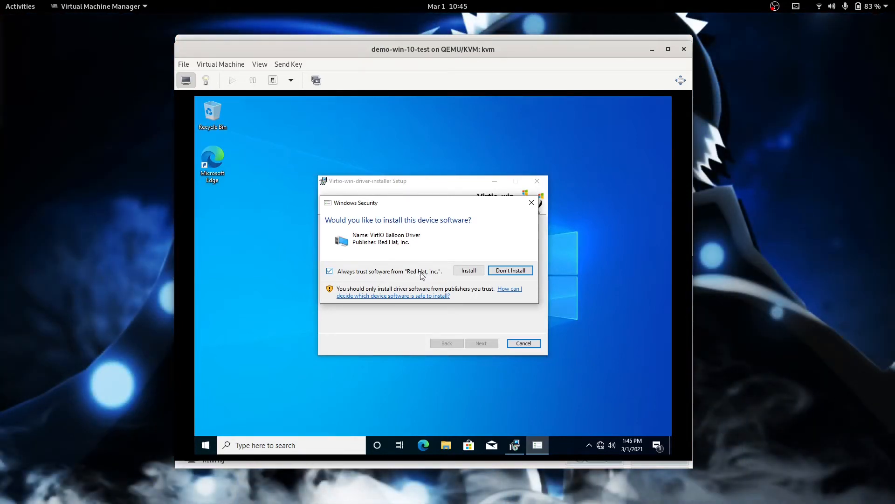
pyautogui.click(465, 272)
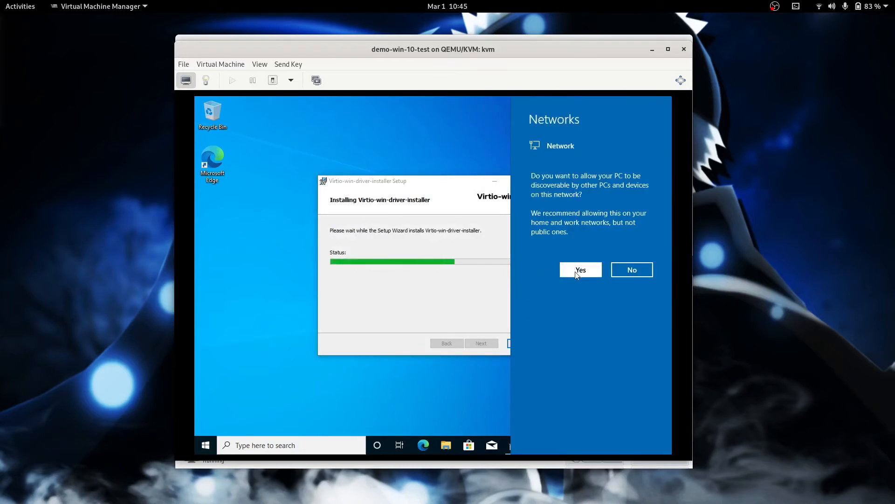
pyautogui.click(464, 294)
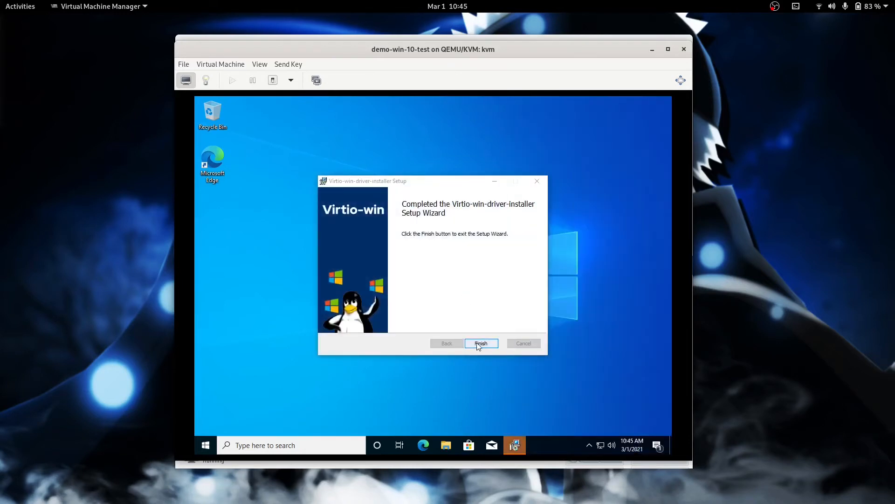
pyautogui.click(477, 342)
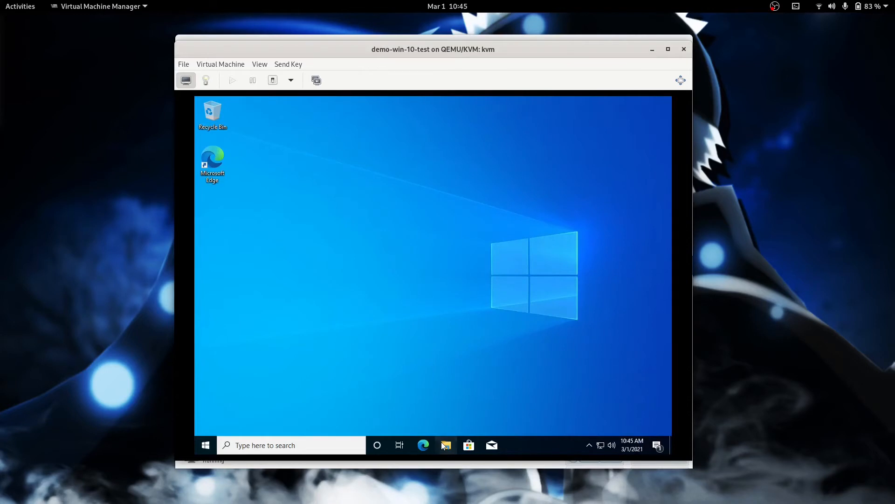
# Step: Run qemu-ga-x86_64 from the guest-agent folder on CD Drive (D:), then close File Explorer
pyautogui.click(445, 445)
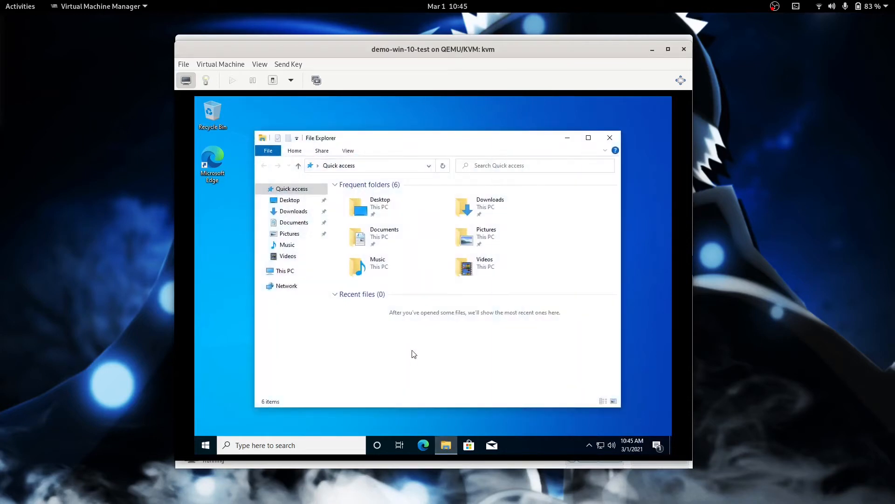
pyautogui.click(290, 274)
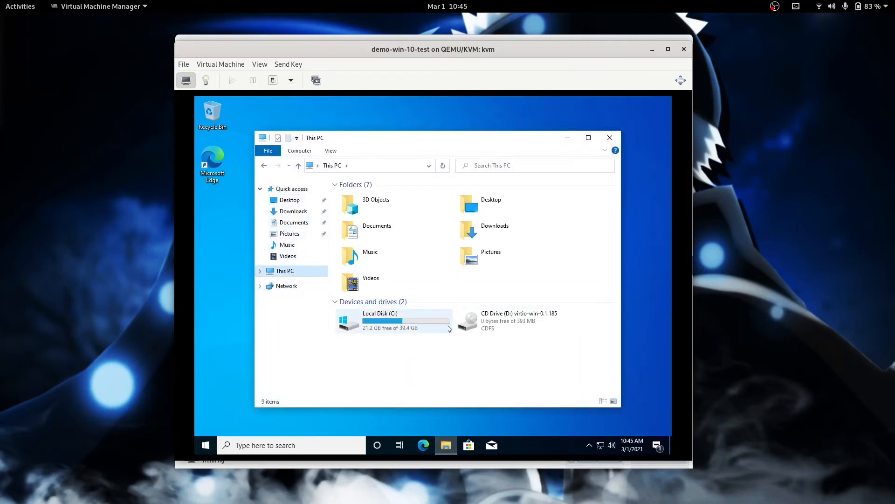
pyautogui.doubleClick(477, 335)
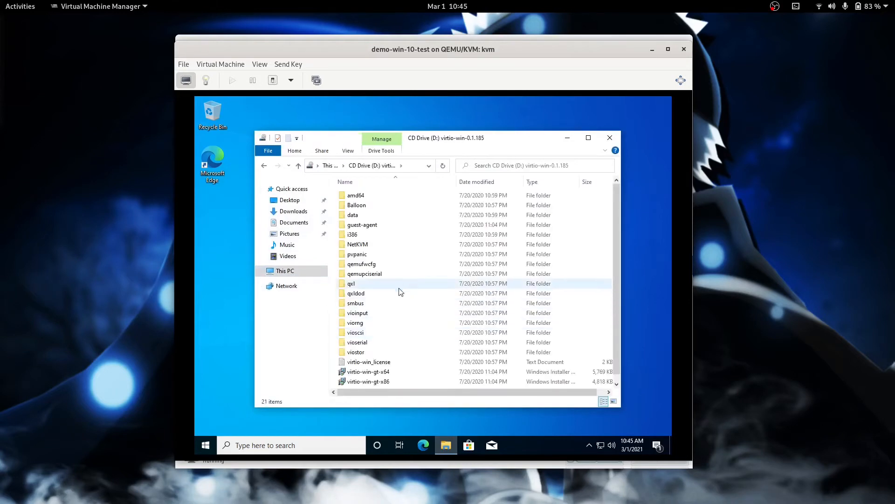
pyautogui.doubleClick(359, 226)
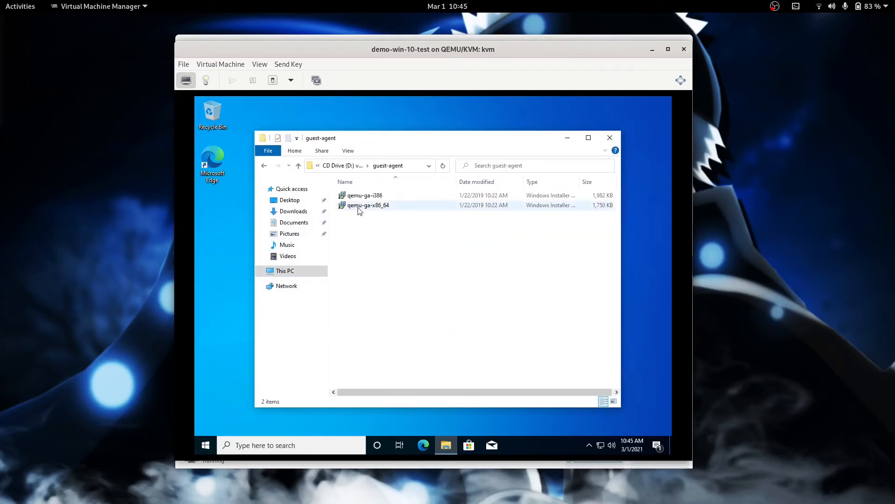
pyautogui.doubleClick(361, 206)
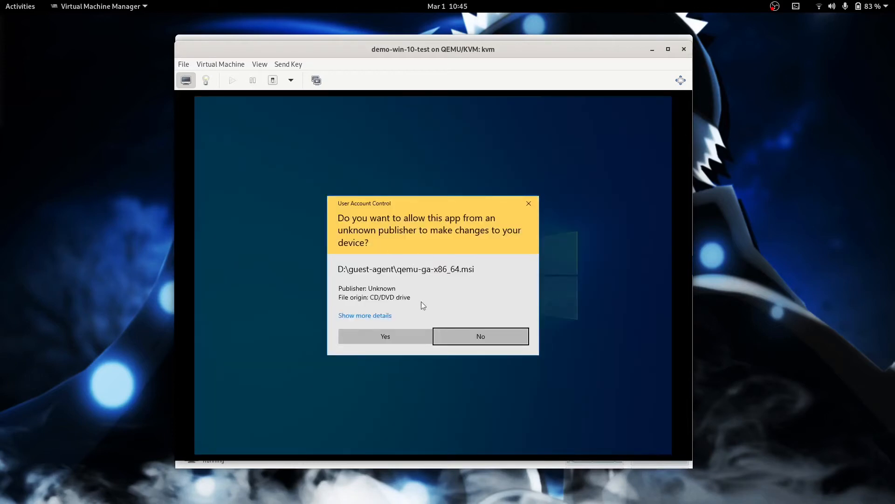
pyautogui.click(394, 332)
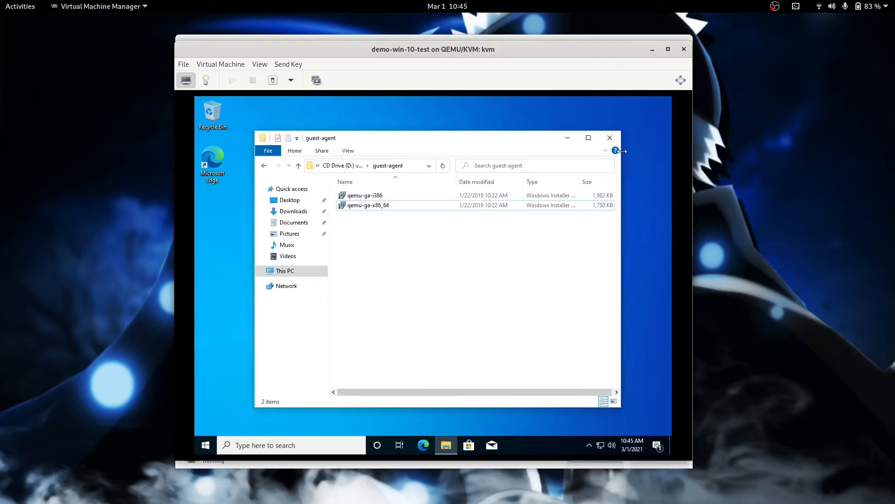
pyautogui.click(609, 137)
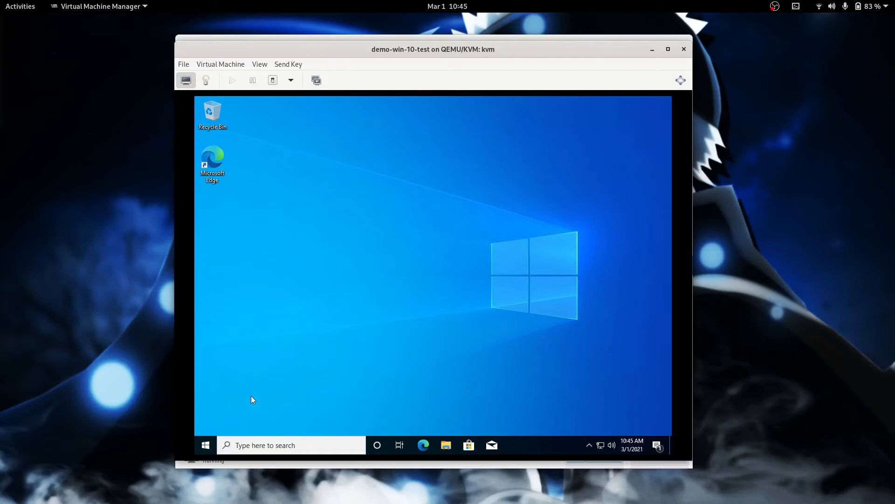
# Step: Go to Windows Update in the guest's Settings under Update & Security
pyautogui.click(205, 446)
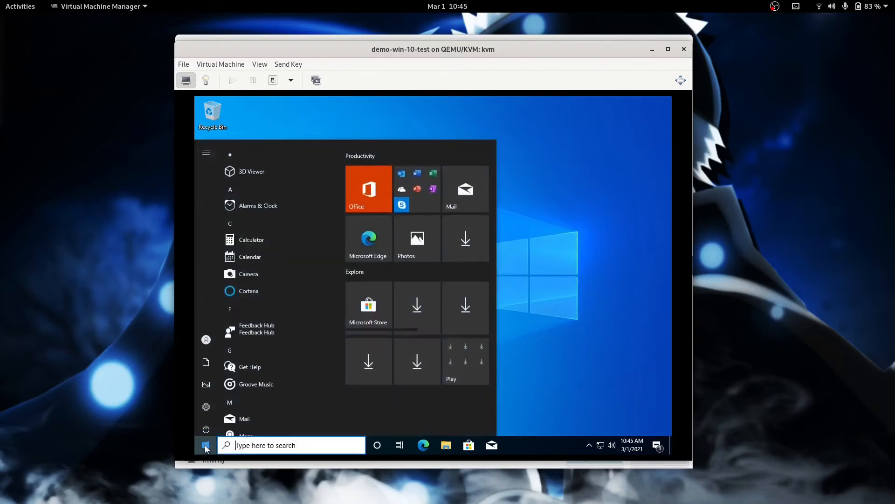
pyautogui.click(214, 399)
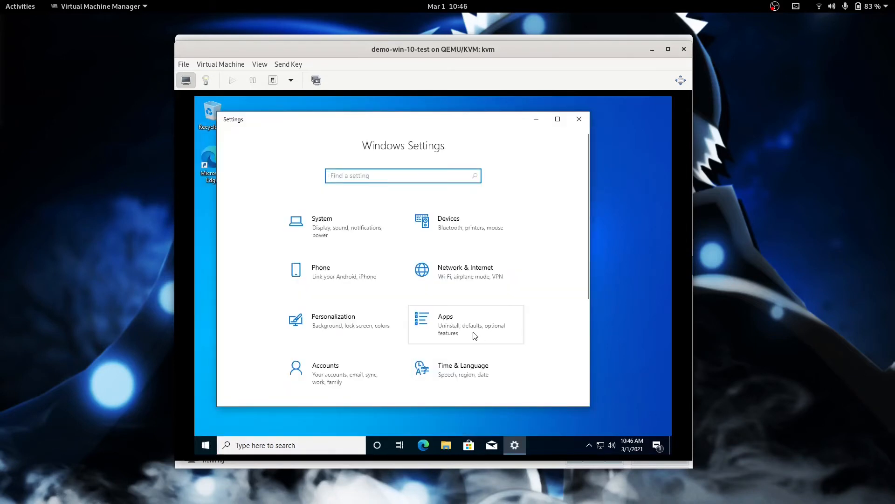
pyautogui.scroll(-5, 474, 333)
pyautogui.click(369, 352)
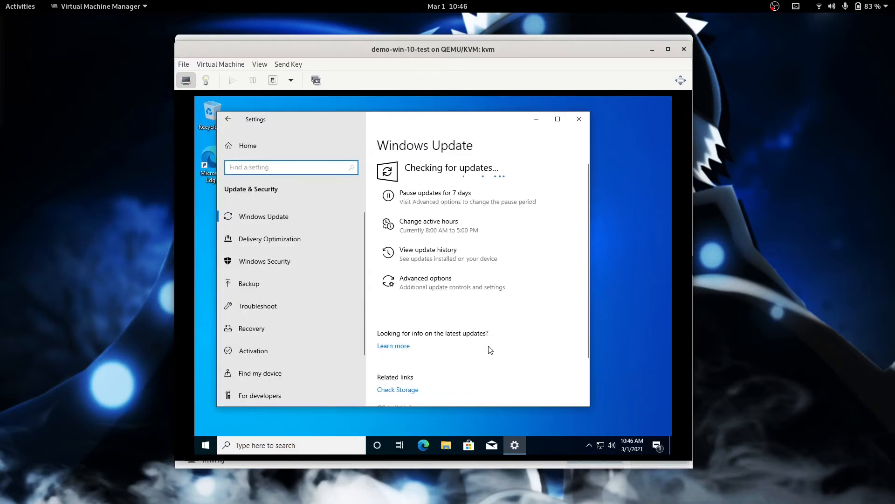
pyautogui.scroll(-3, 488, 349)
pyautogui.scroll(3, 488, 349)
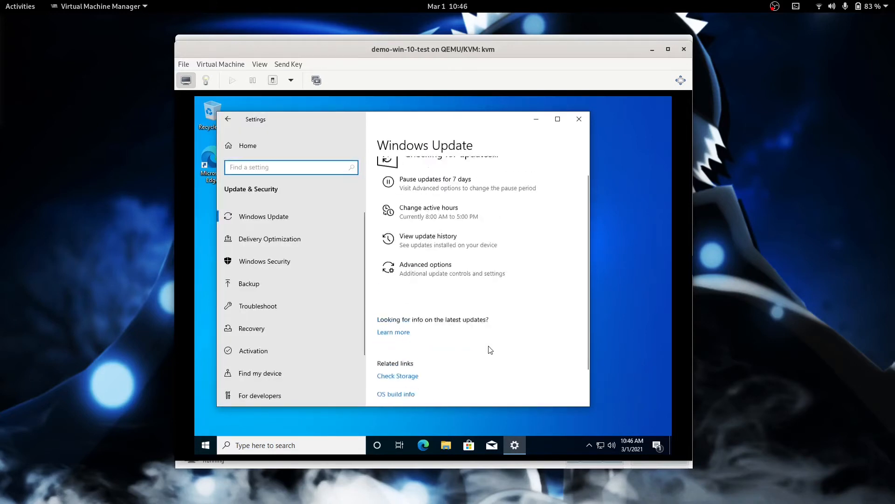
# Step: Enable updates for other Microsoft products, let Windows Update report up to date, and close Settings
pyautogui.click(433, 284)
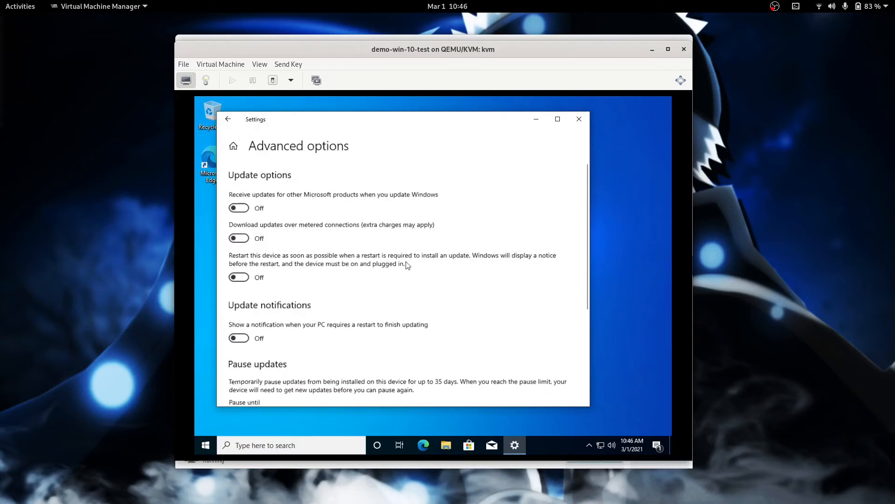
pyautogui.click(245, 211)
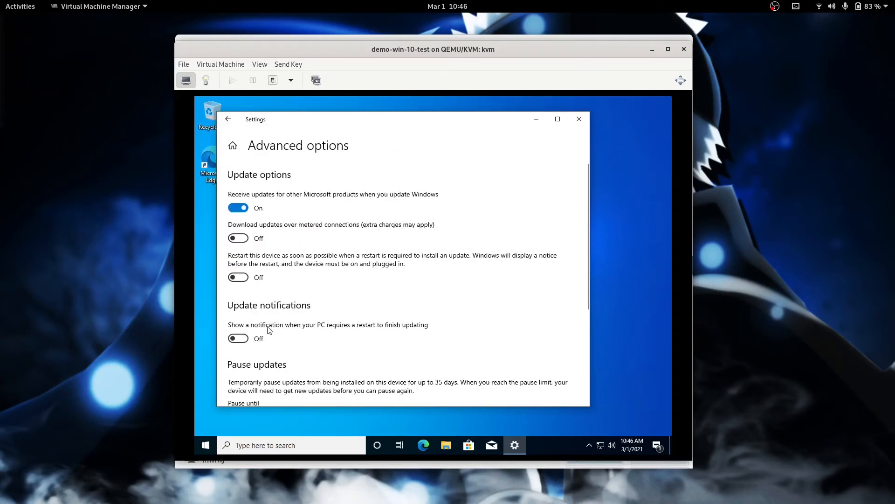
pyautogui.scroll(-5, 282, 356)
pyautogui.scroll(4, 281, 356)
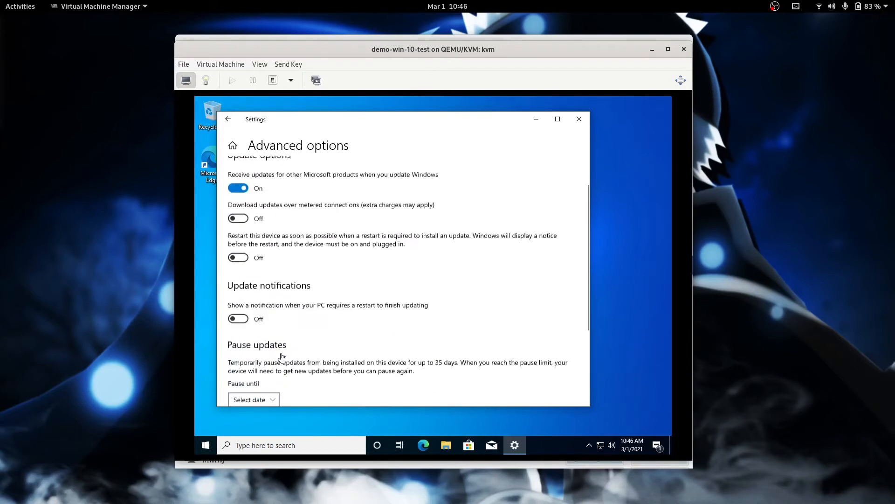
pyautogui.scroll(1, 281, 355)
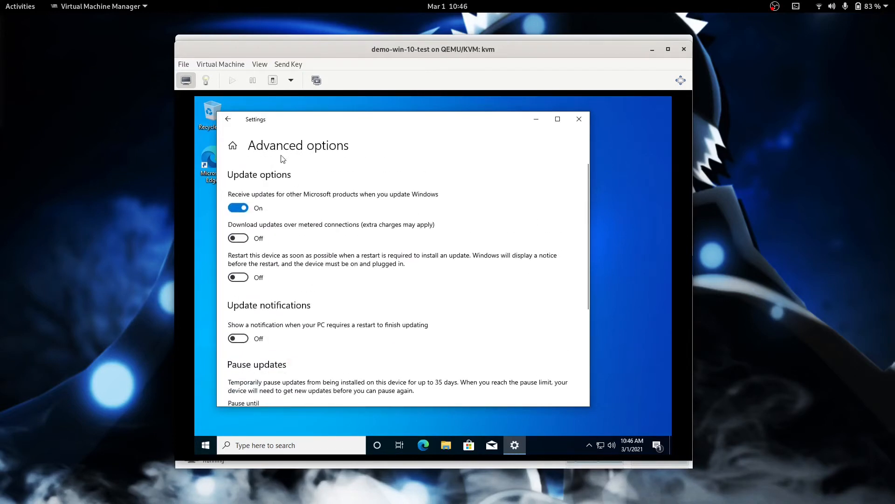
pyautogui.click(229, 119)
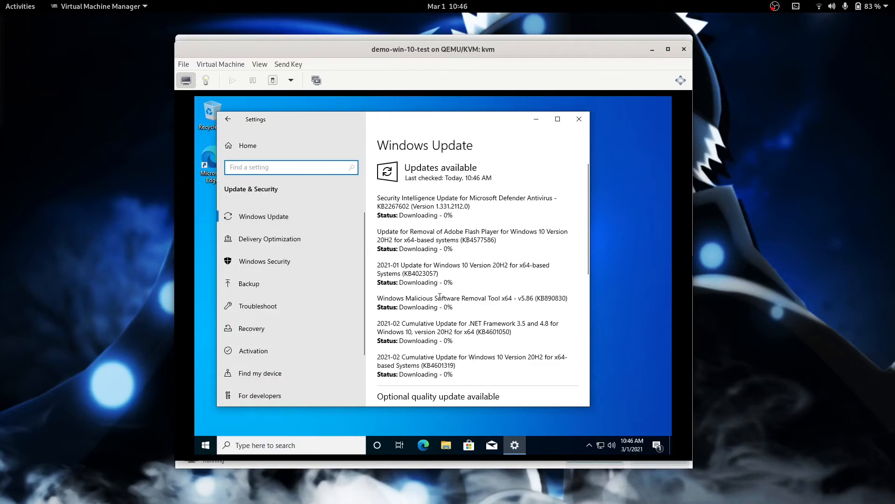
pyautogui.scroll(-3, 452, 320)
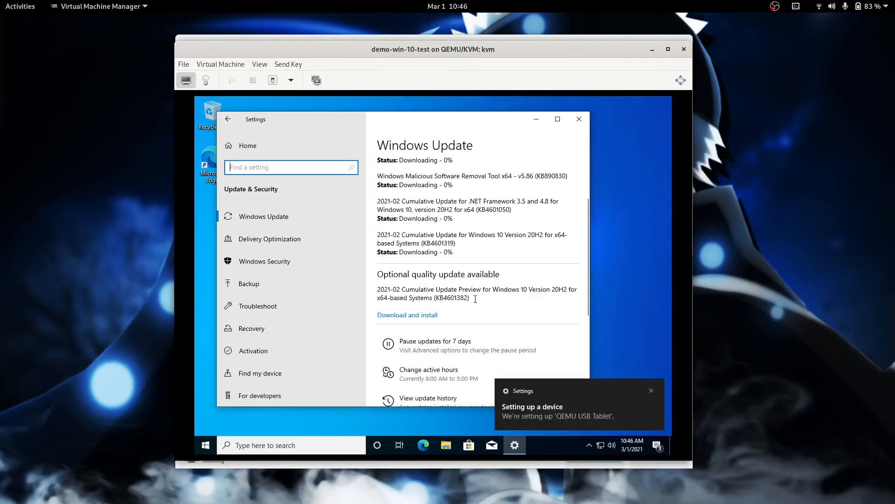
pyautogui.scroll(3, 475, 299)
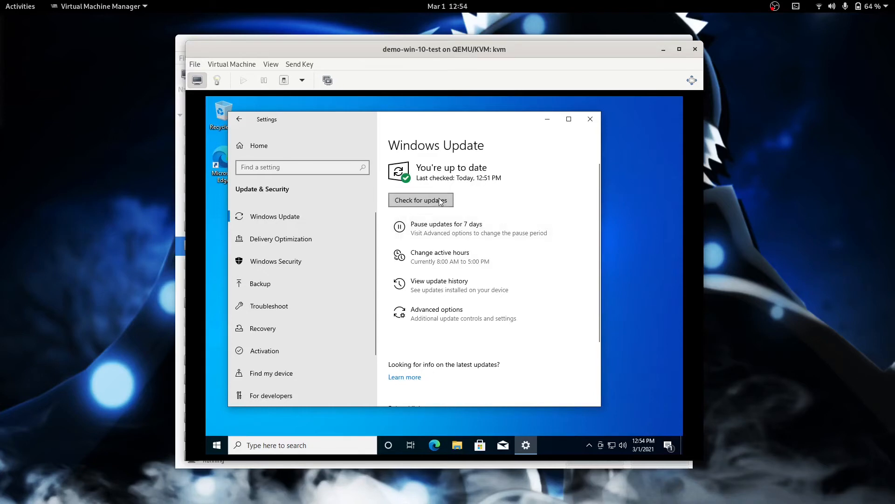
pyautogui.click(590, 119)
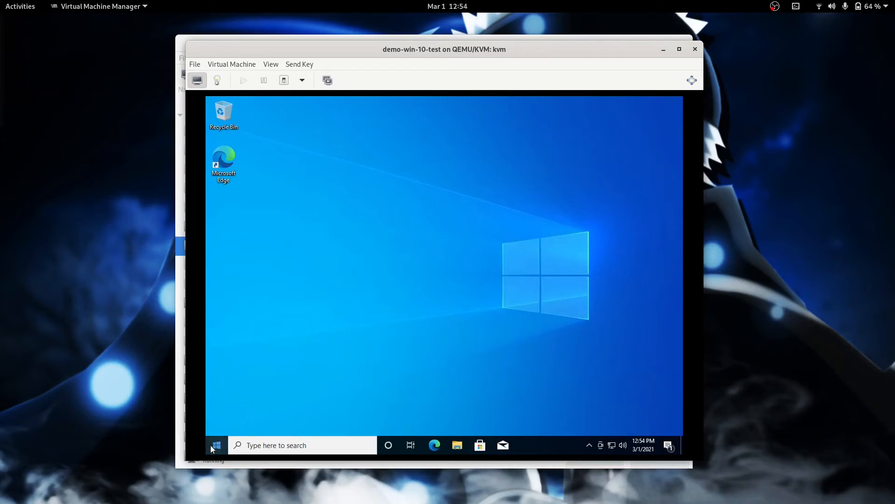
# Step: Create a snapshot named beforeSysprep and return to the live guest display
pyautogui.click(327, 80)
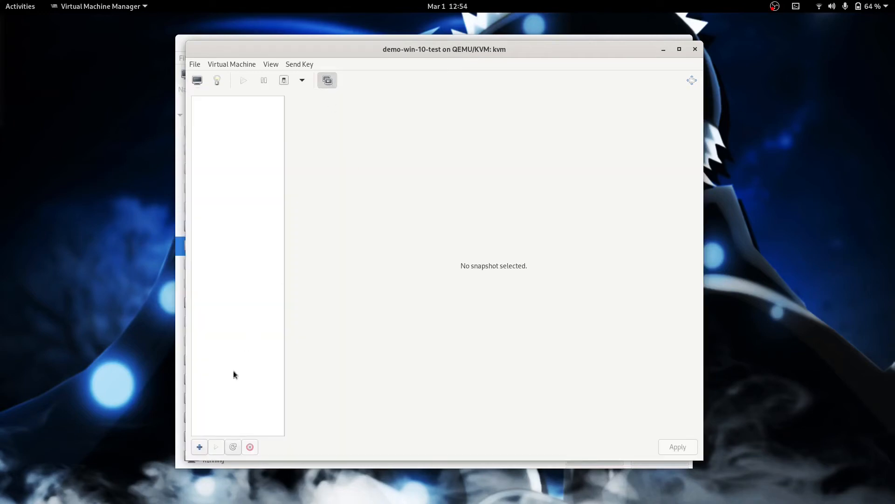
pyautogui.click(200, 446)
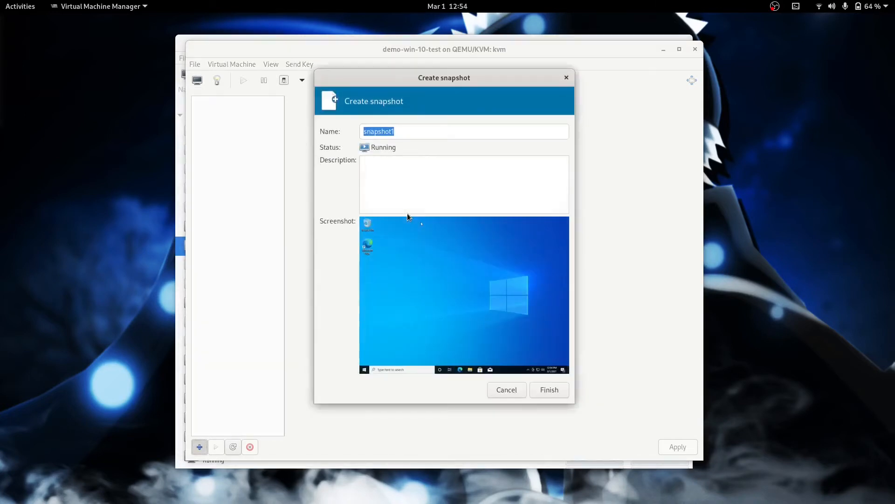
pyautogui.write('be')
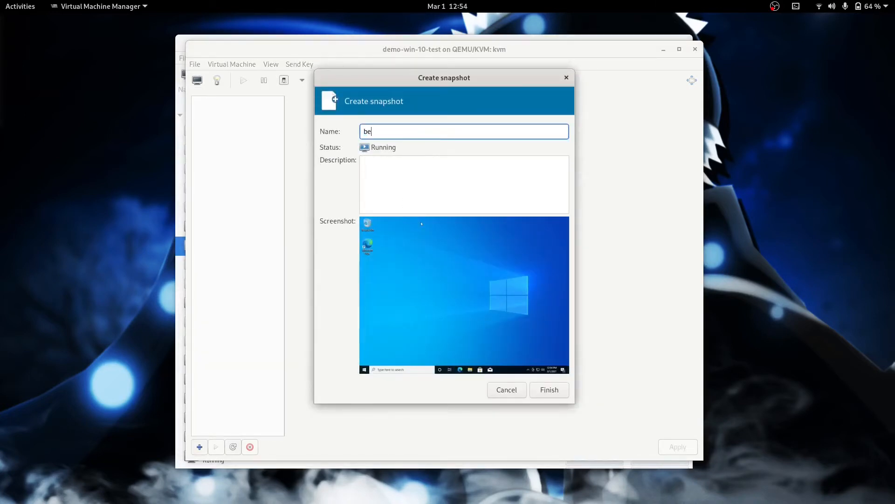
pyautogui.write('foreSysprep')
pyautogui.click(549, 390)
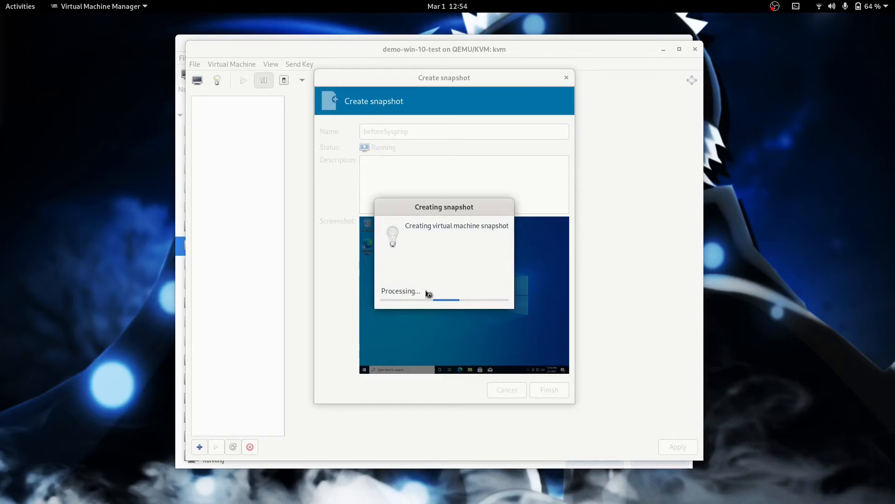
pyautogui.click(197, 82)
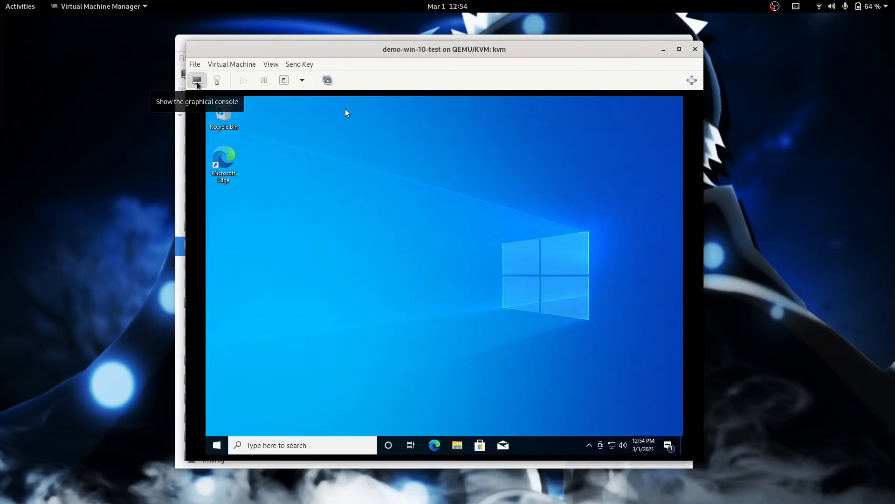
# Step: Launch Windows PowerShell (Admin) from the Start button's context menu and approve UAC
pyautogui.rightClick(223, 444)
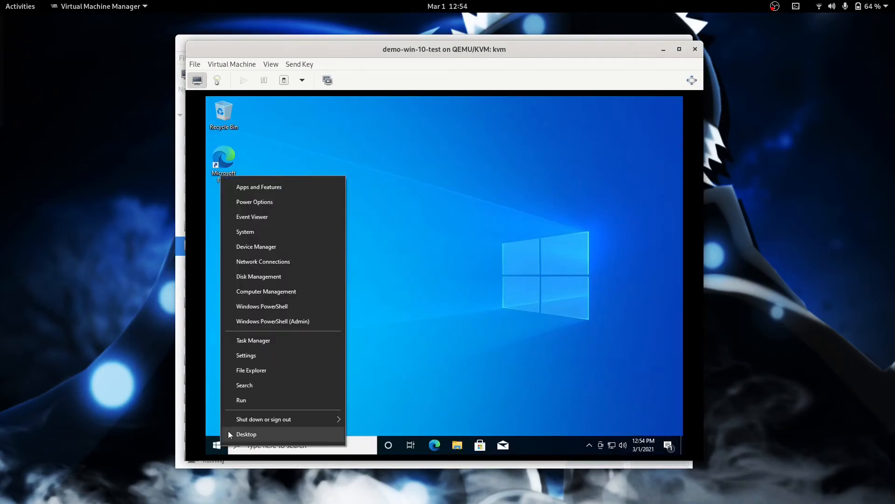
pyautogui.click(299, 326)
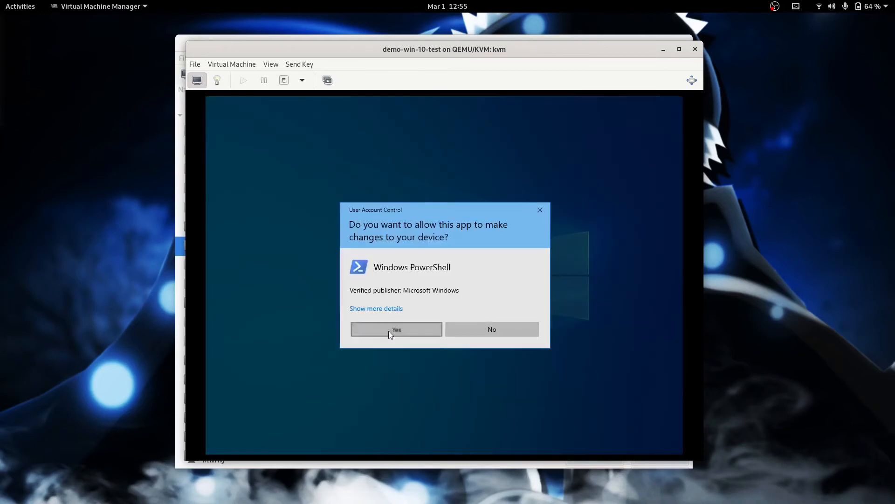
pyautogui.click(388, 331)
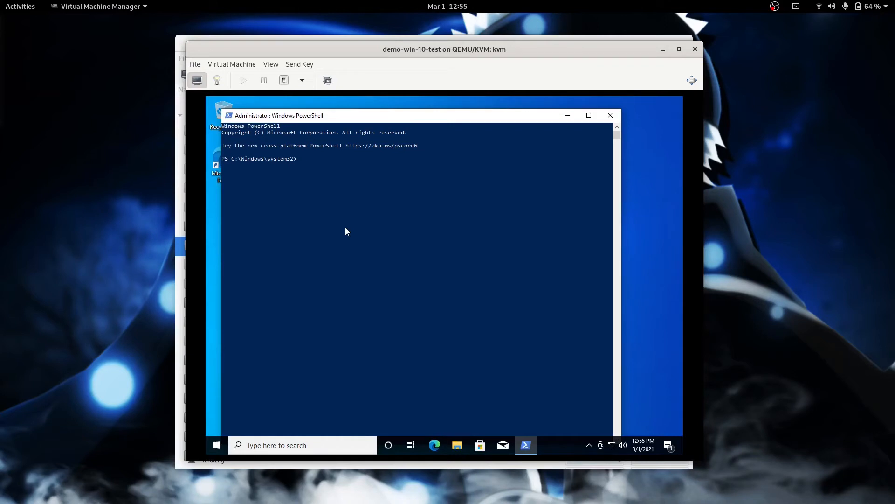
# Step: From the Sysprep folder, run sysprep.exe /generalize /oobe /shutdown /mode:vm
pyautogui.write('cd sysprep')
pyautogui.press('Tab')
pyautogui.press('Return')
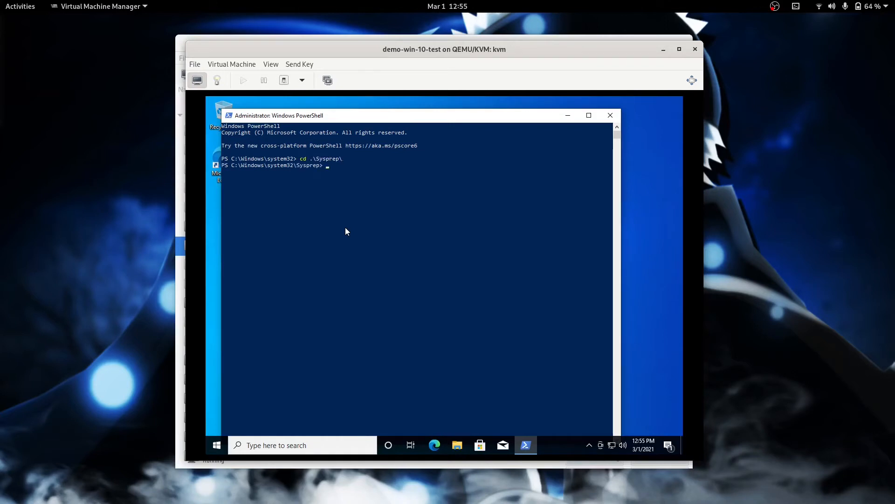
pyautogui.write('sysprep')
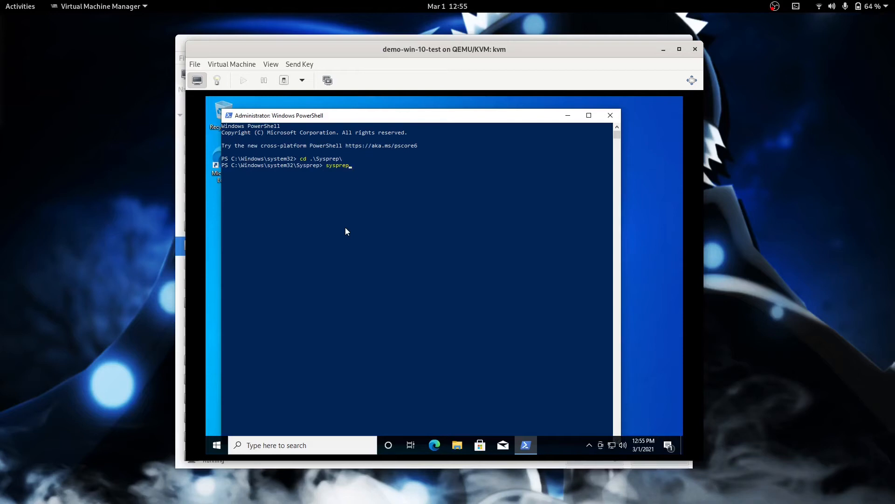
pyautogui.press('Tab')
pyautogui.write('/generalize /oobe')
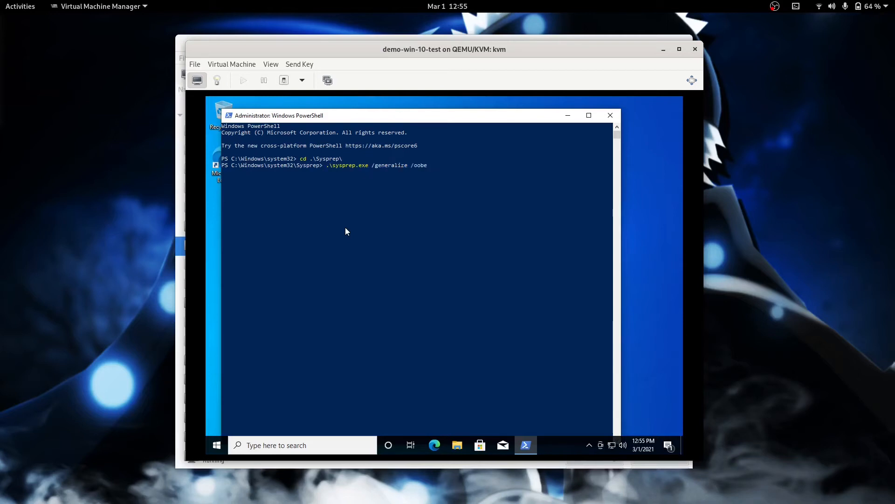
pyautogui.write(' /shutdown /mode:vm')
pyautogui.press('Return')
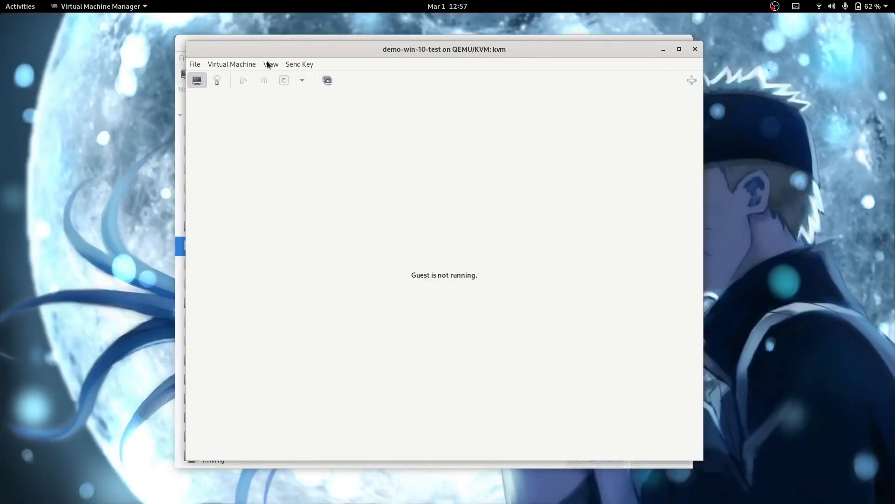
# Step: Clear the SATA CDROM 1 source path so the VM's CD drive is empty, and apply
pyautogui.click(268, 65)
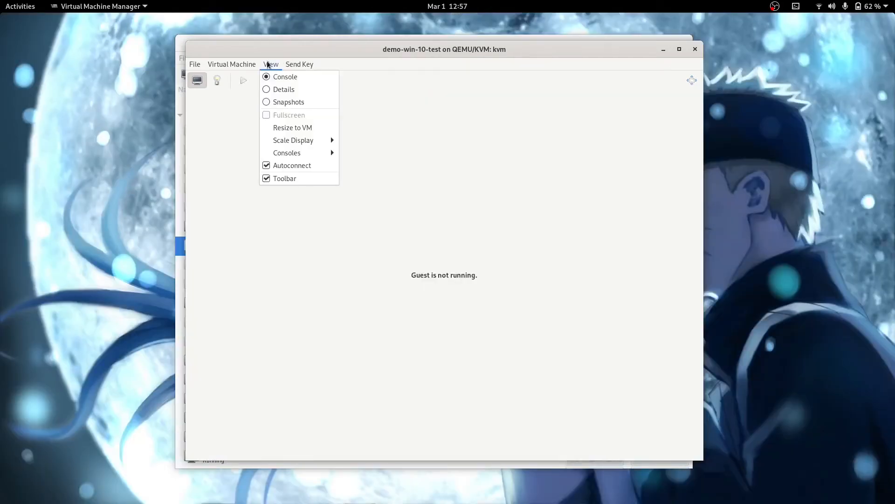
pyautogui.click(277, 89)
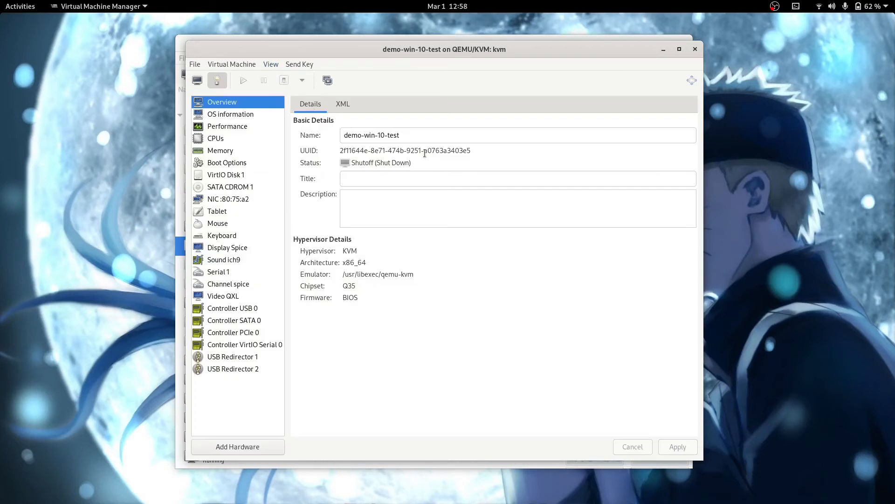
pyautogui.click(222, 187)
pyautogui.click(630, 136)
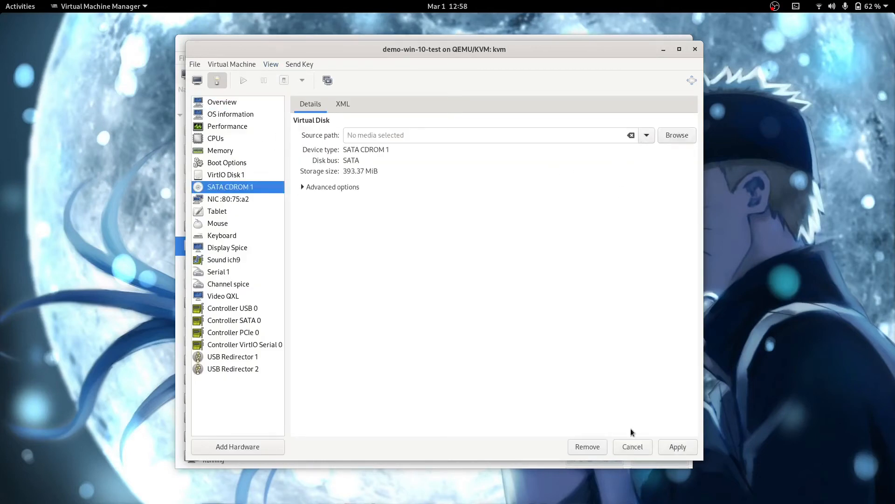
pyautogui.click(677, 447)
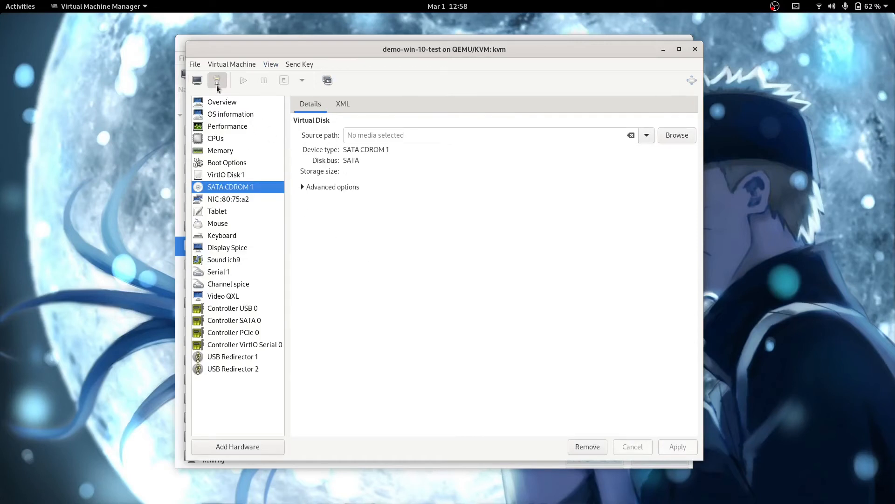
pyautogui.click(201, 83)
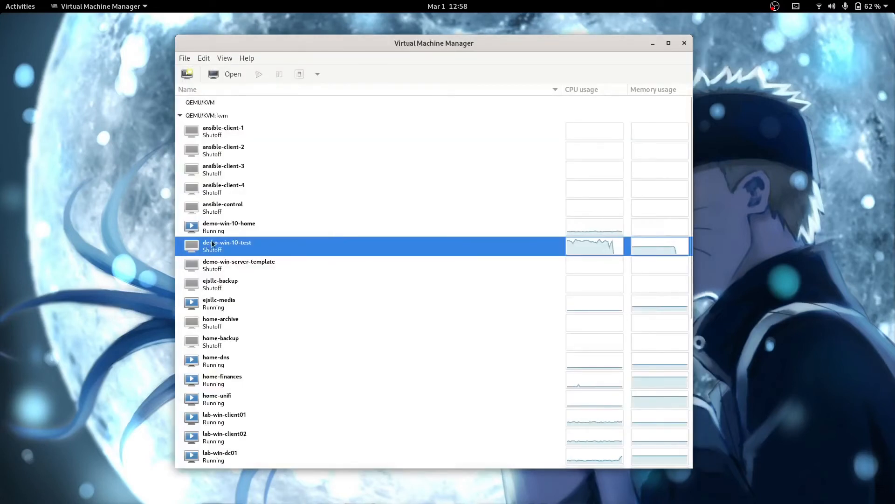
# Step: Clone demo-win-10-test as demo-win-10-test-clone with a full copy of its disk
pyautogui.click(213, 267)
pyautogui.click(212, 251)
pyautogui.rightClick(213, 250)
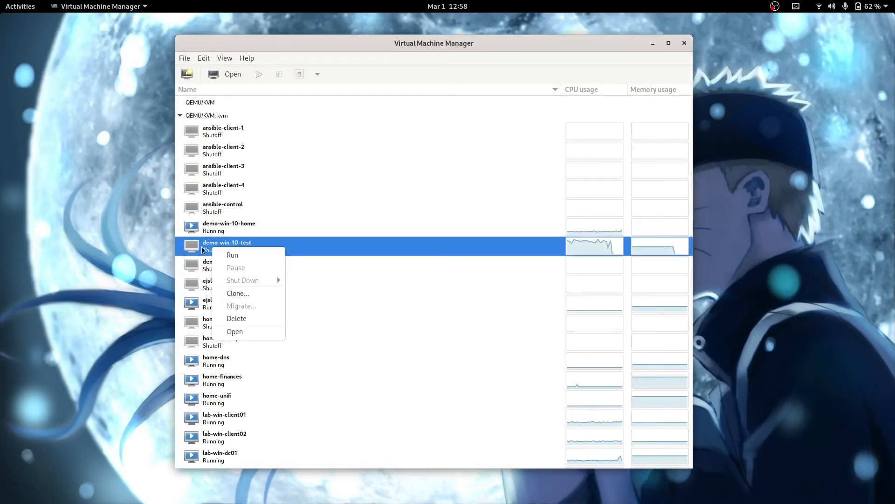
pyautogui.click(248, 293)
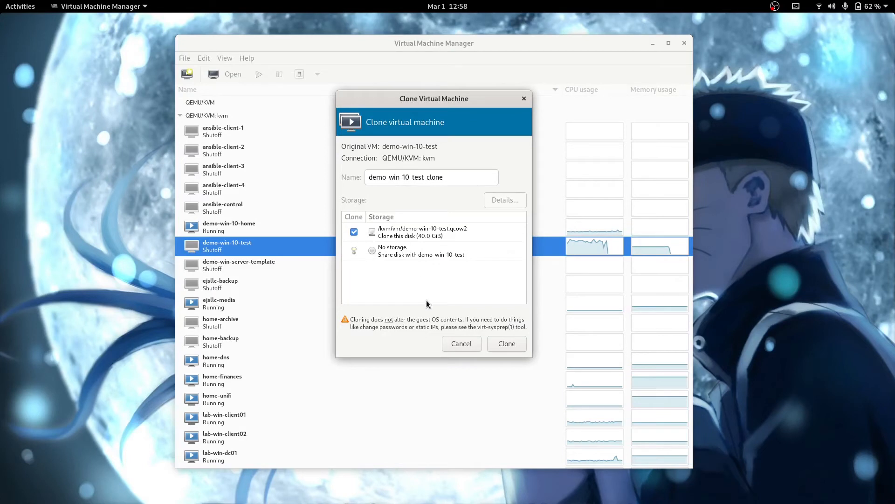
pyautogui.click(508, 343)
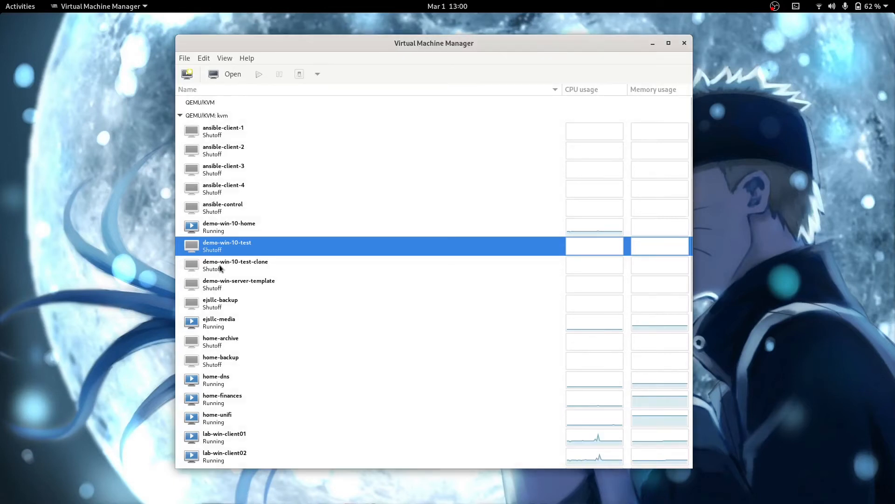
# Step: Open the demo-win-10-test-clone console window and centre it on screen
pyautogui.click(220, 265)
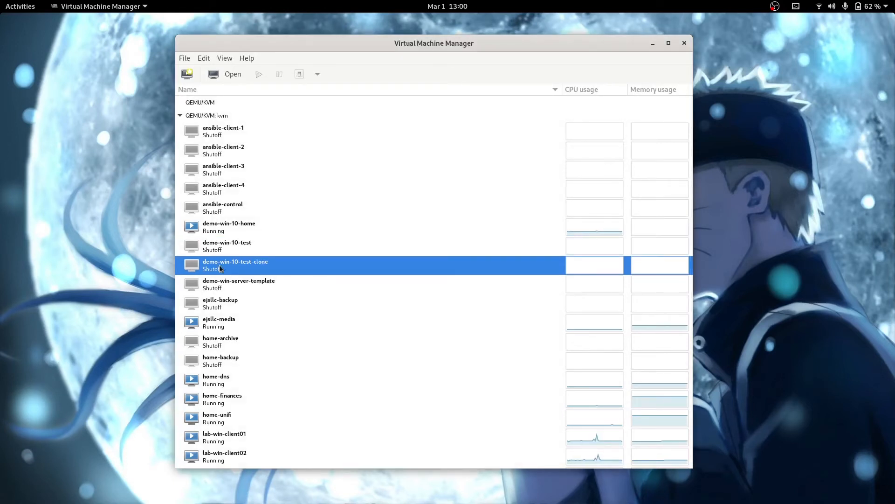
pyautogui.rightClick(220, 265)
pyautogui.click(228, 271)
pyautogui.rightClick(219, 262)
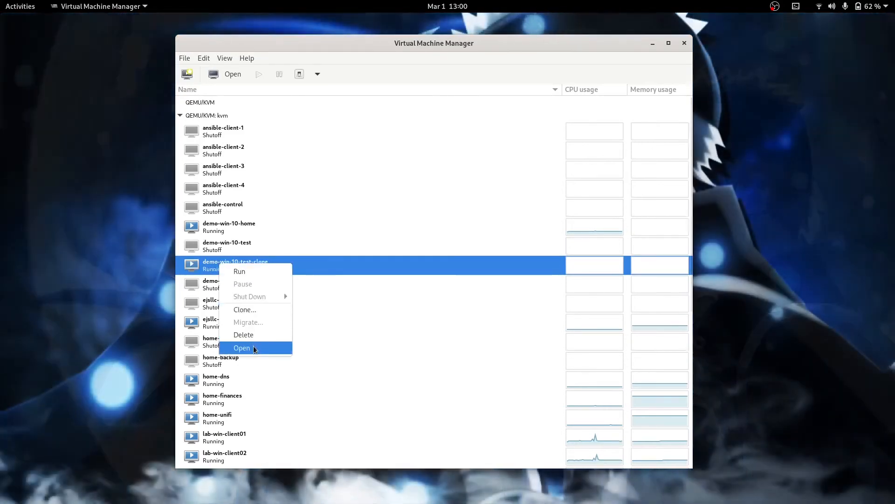
pyautogui.click(255, 348)
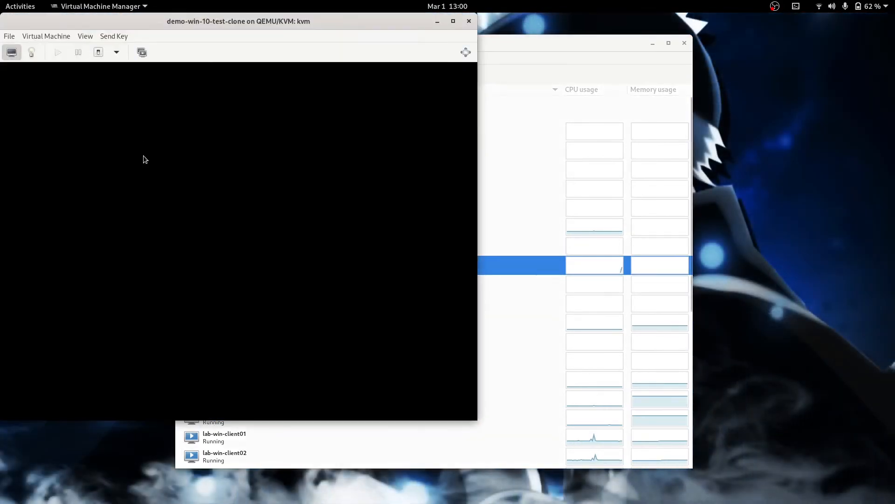
pyautogui.moveTo(174, 23); pyautogui.dragTo(371, 47)
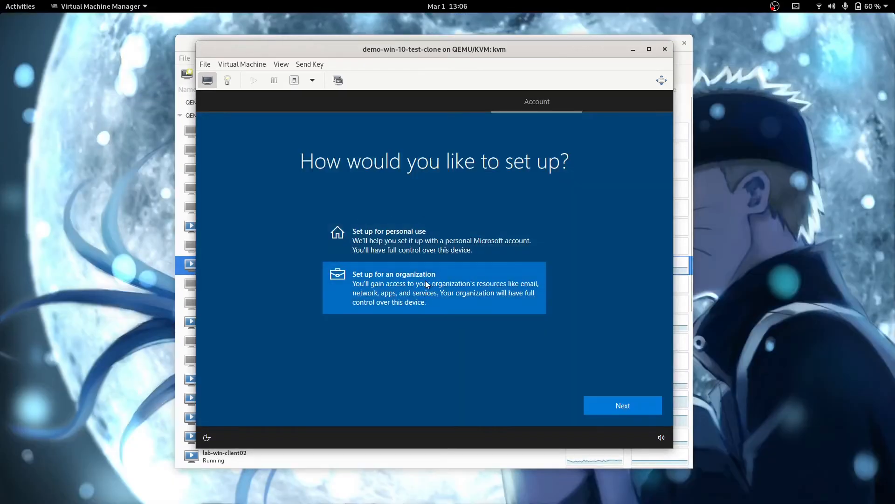
# Step: In Windows setup, choose organization setup with a local account named 'testuser', which is rejected
pyautogui.click(609, 404)
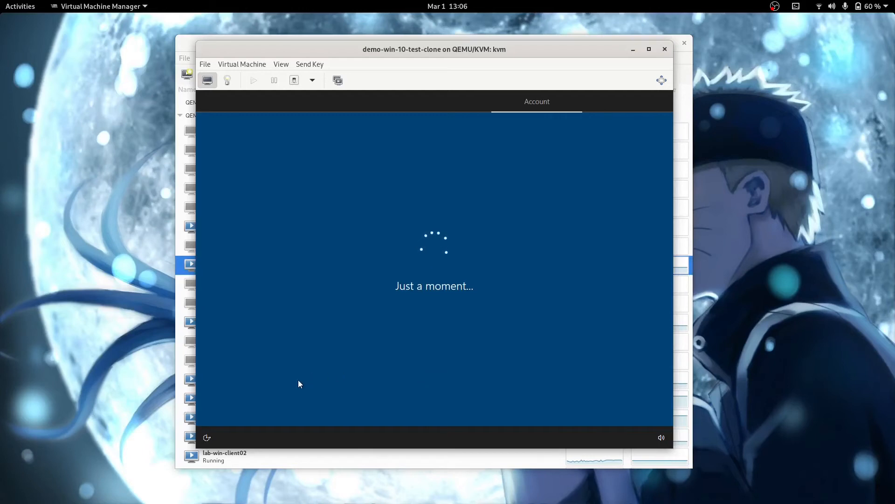
pyautogui.click(259, 407)
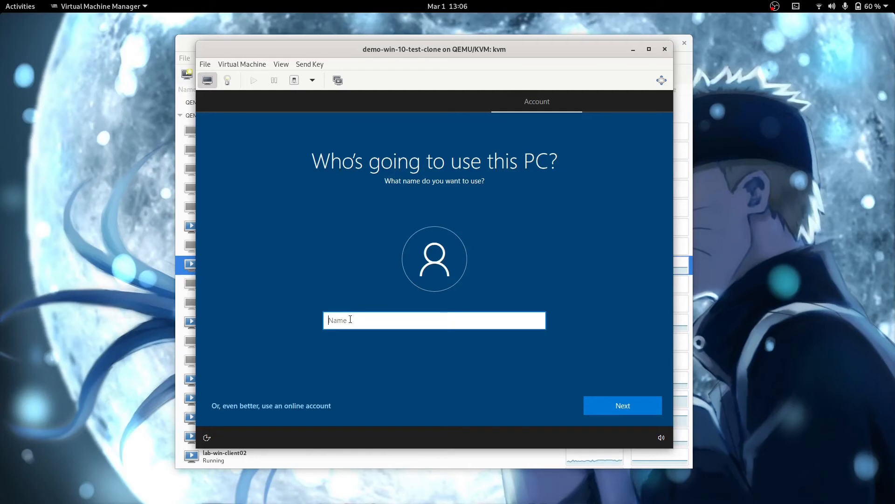
pyautogui.write('testuser')
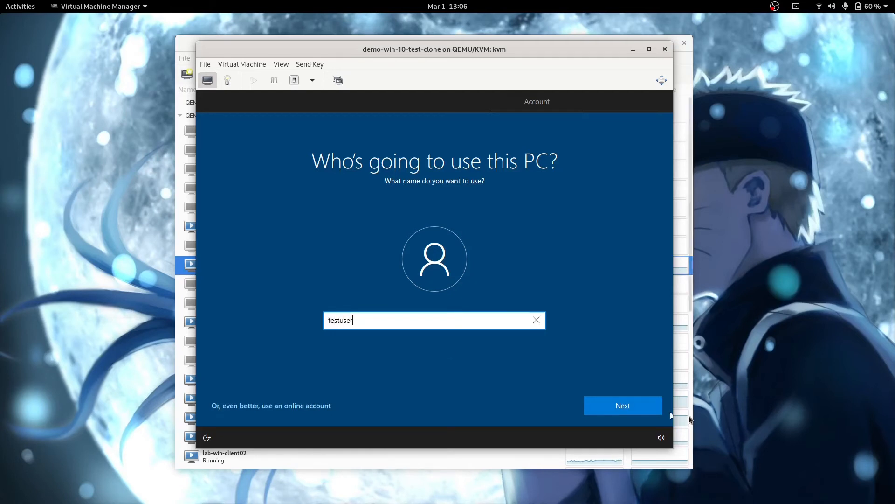
pyautogui.click(632, 406)
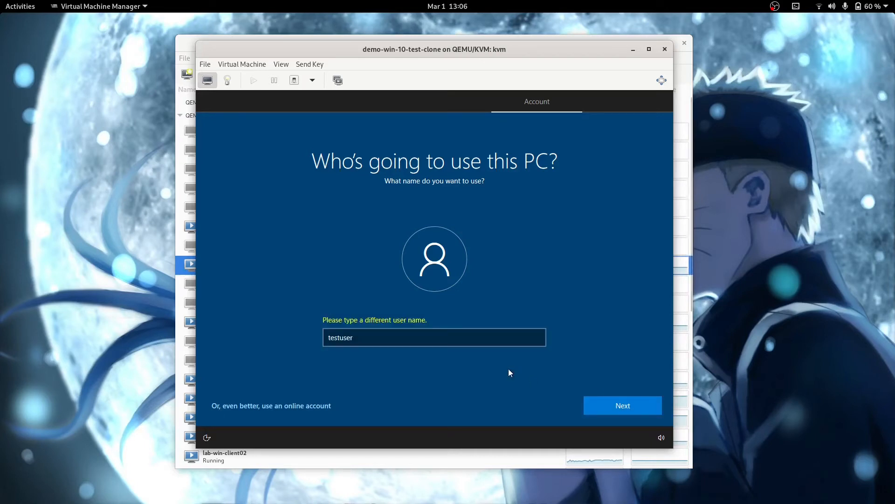
pyautogui.click(373, 339)
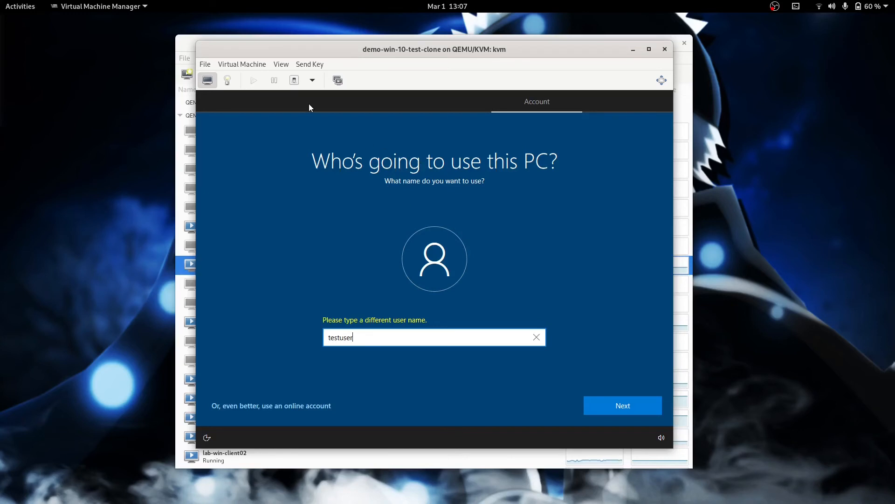
# Step: Force the clone off and close its console window
pyautogui.click(313, 81)
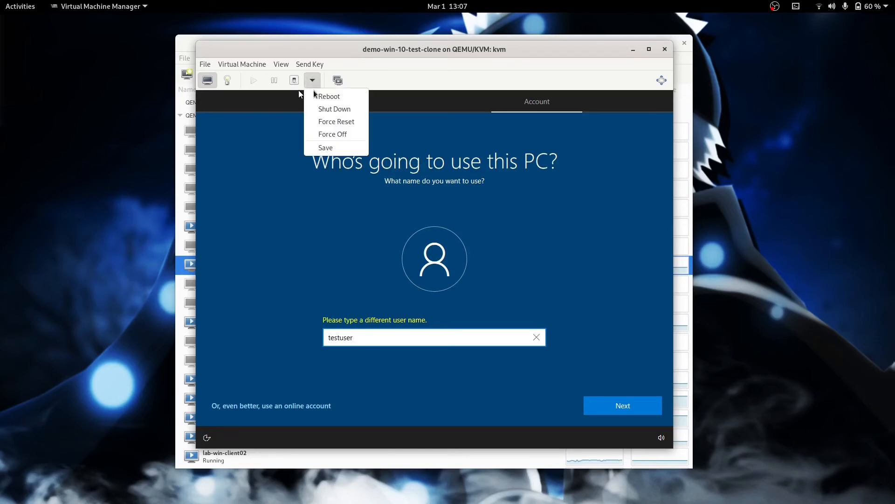
pyautogui.click(327, 134)
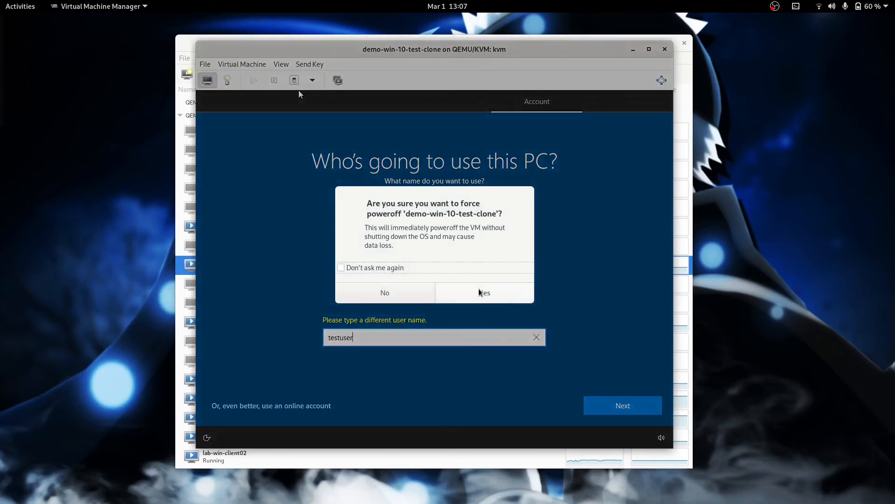
pyautogui.click(486, 293)
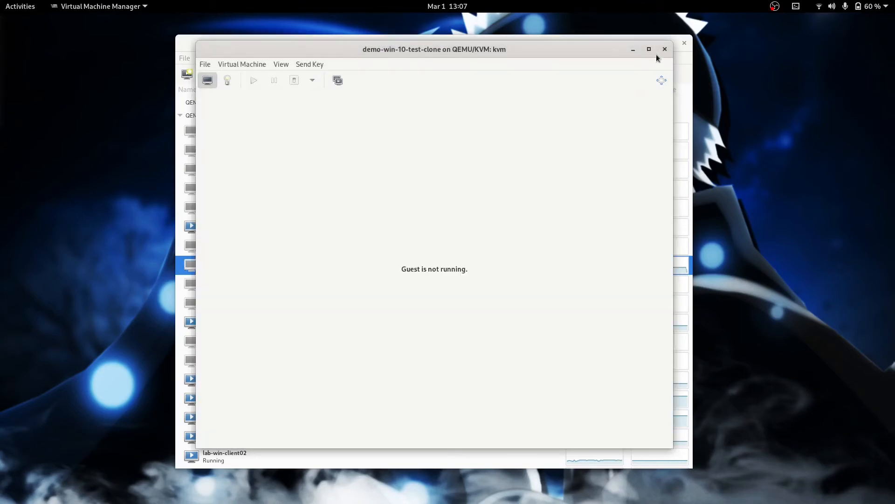
pyautogui.click(665, 50)
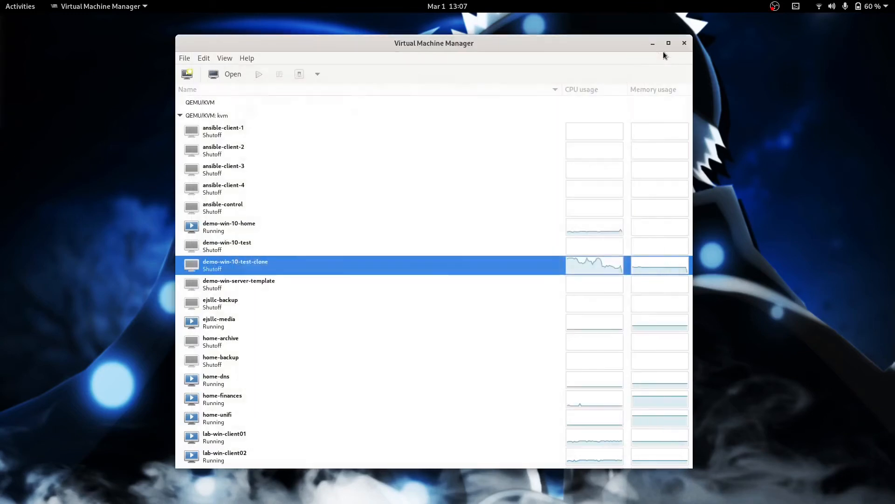
# Step: Revert demo-win-10-test to its beforeSysprep snapshot and return to its running console display
pyautogui.click(229, 246)
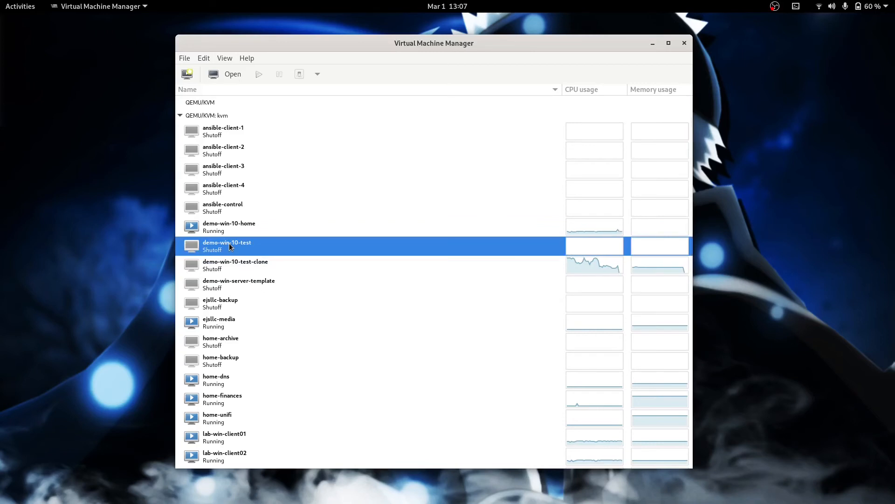
pyautogui.rightClick(229, 246)
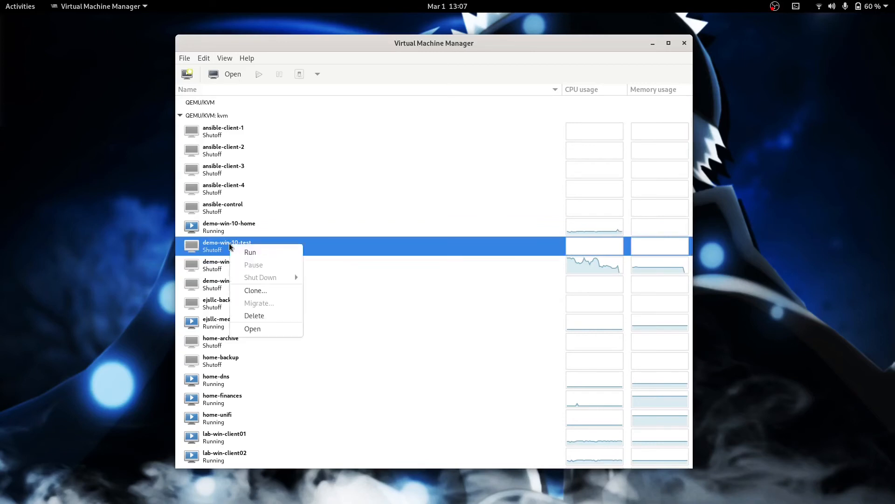
pyautogui.click(261, 328)
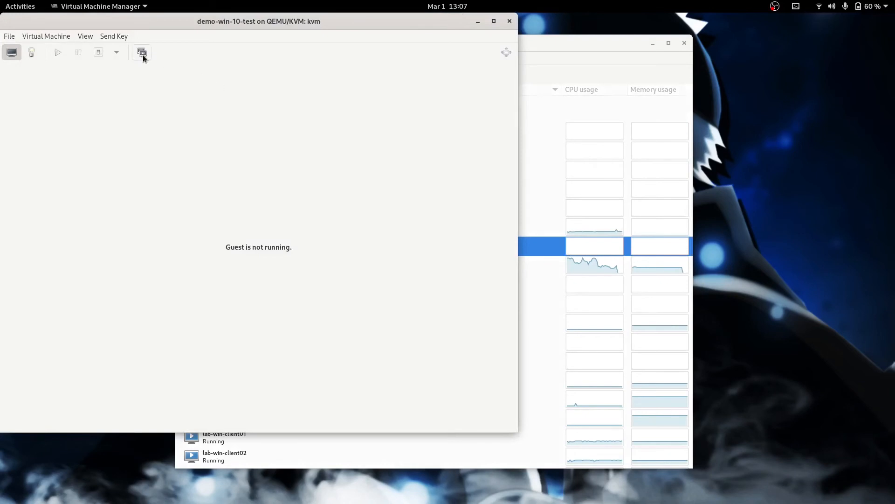
pyautogui.click(142, 52)
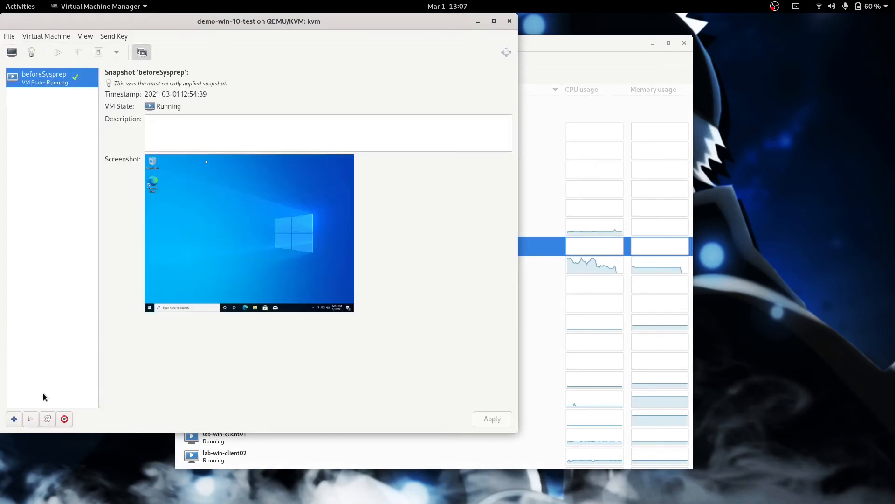
pyautogui.click(30, 418)
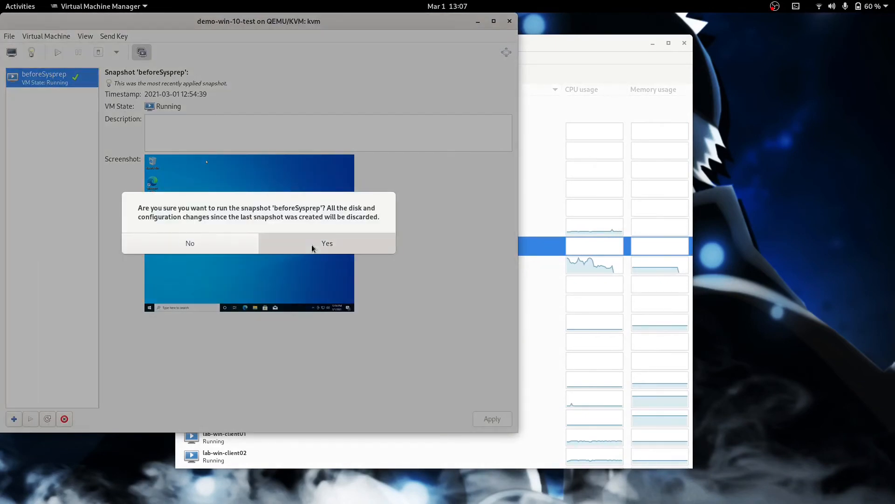
pyautogui.click(312, 244)
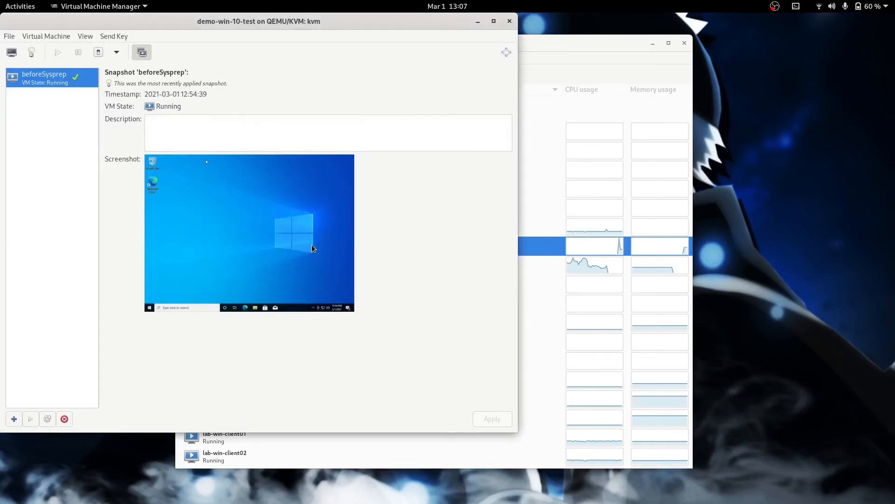
pyautogui.click(11, 52)
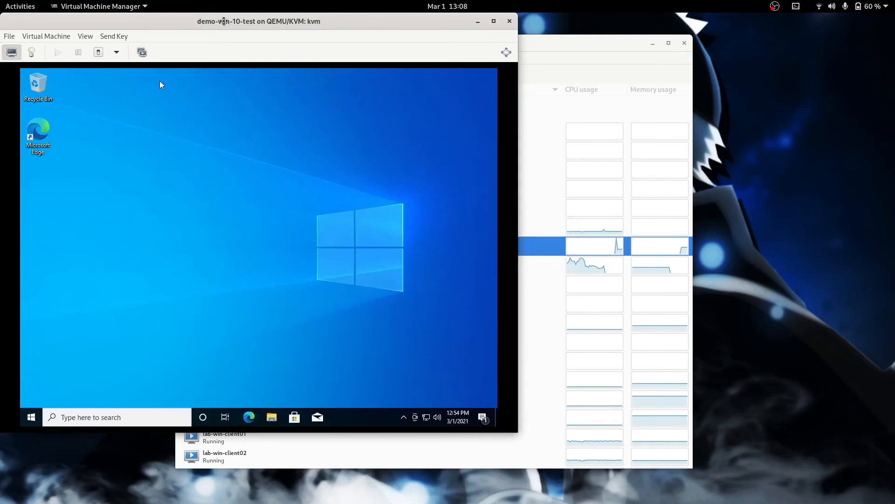
pyautogui.moveTo(228, 19); pyautogui.dragTo(406, 52)
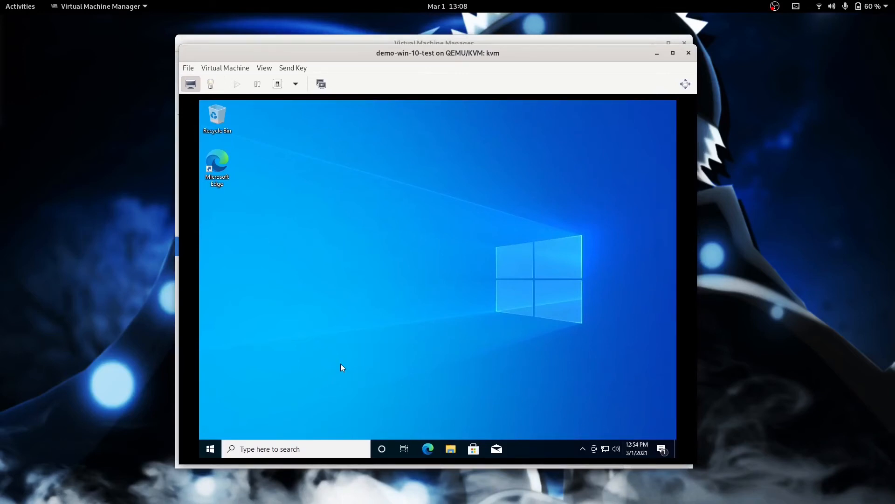
# Step: In Computer Management, untick 'Account is disabled' for the built-in Administrator account
pyautogui.rightClick(210, 450)
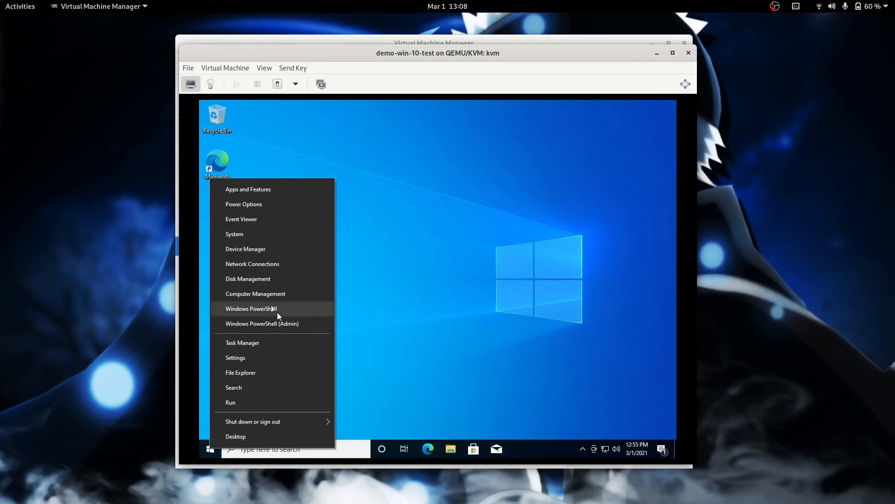
pyautogui.click(263, 296)
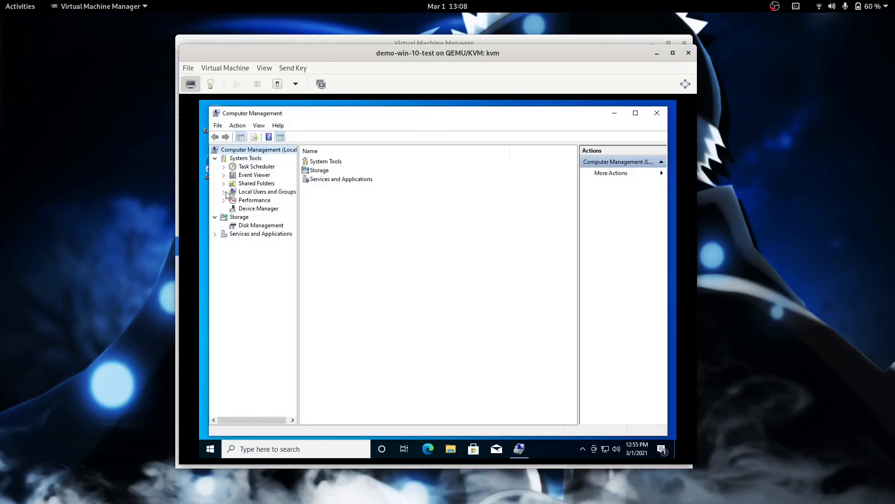
pyautogui.click(224, 191)
pyautogui.click(253, 200)
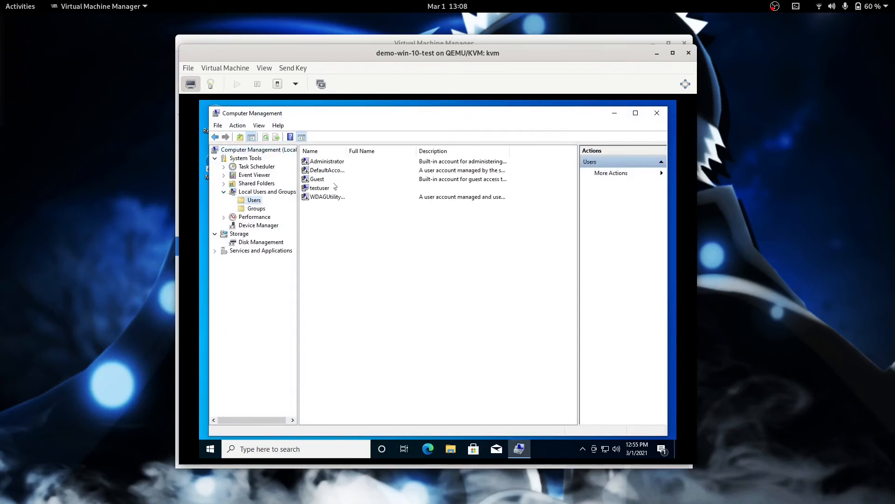
pyautogui.click(315, 163)
pyautogui.rightClick(315, 165)
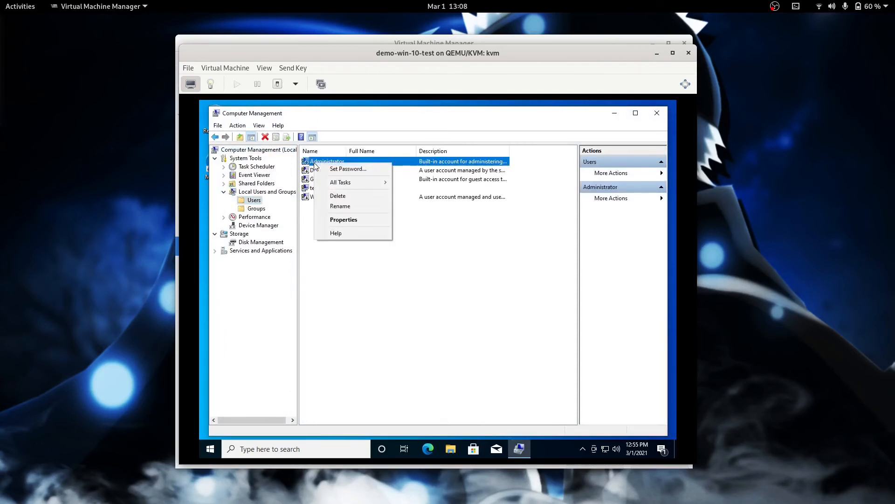
pyautogui.click(342, 224)
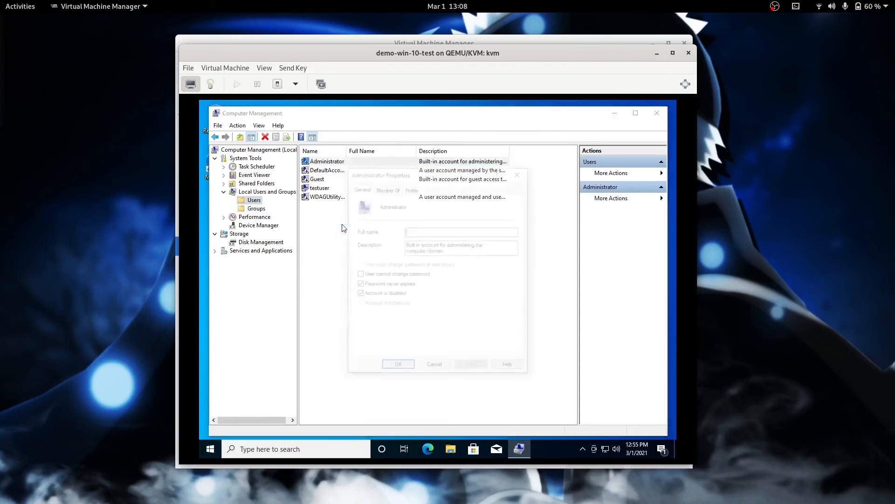
pyautogui.click(358, 294)
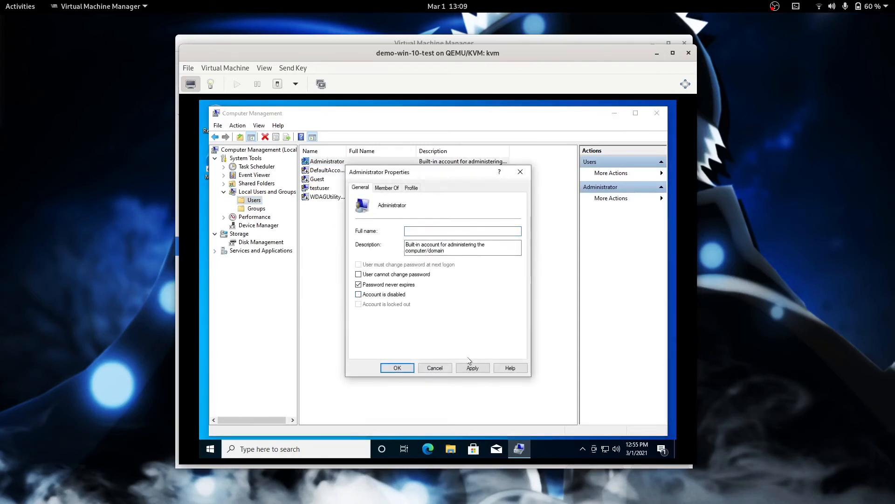
pyautogui.click(472, 368)
pyautogui.click(397, 367)
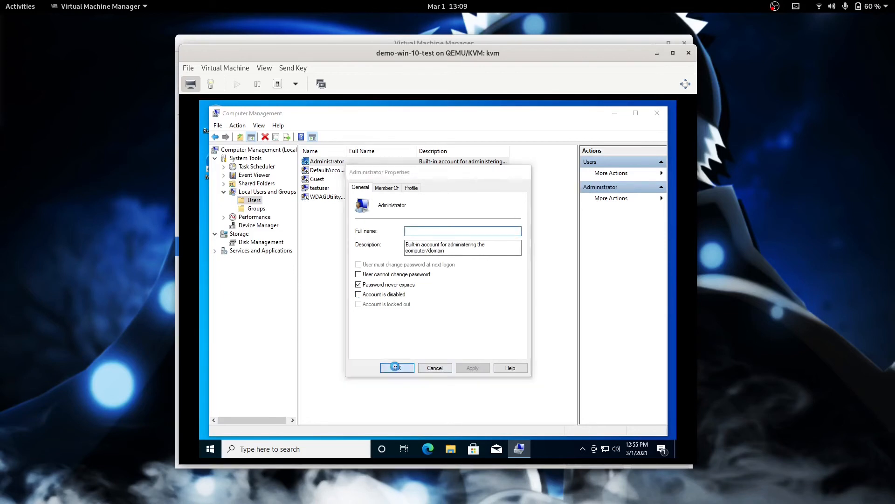
# Step: Set a new Administrator password, entered twice, then close Computer Management
pyautogui.rightClick(320, 161)
pyautogui.click(329, 167)
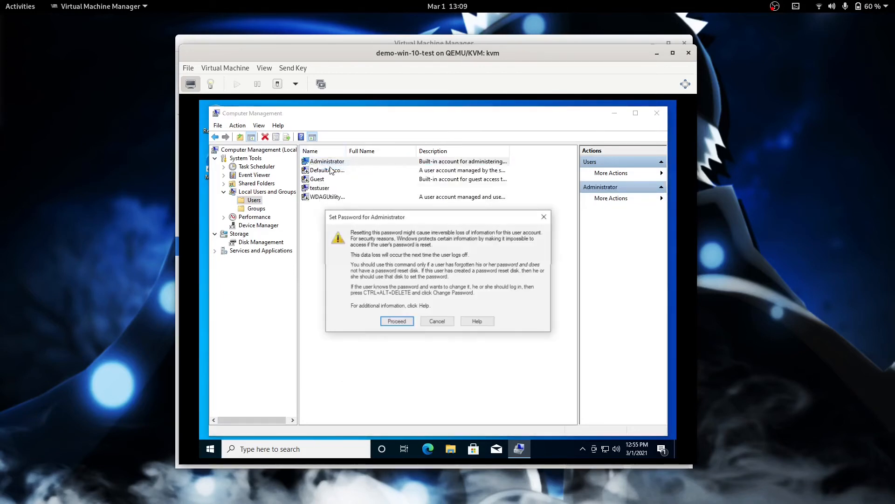
pyautogui.click(397, 322)
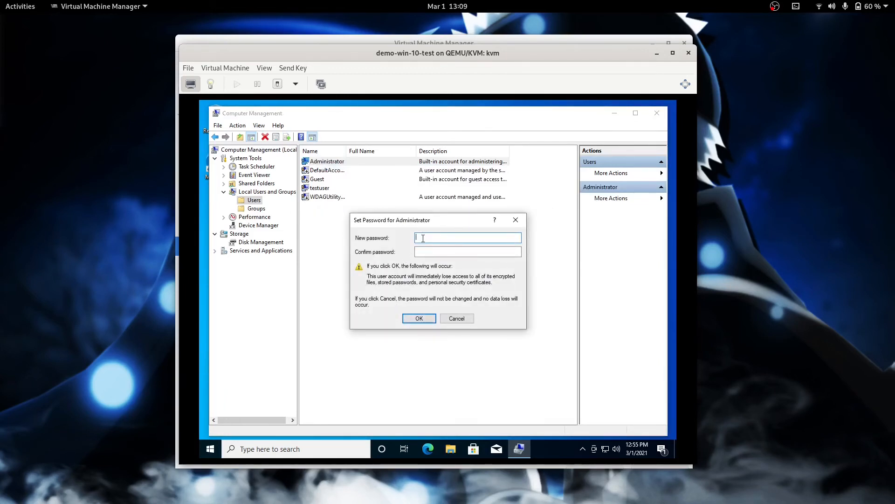
pyautogui.write('xxxxxxxxxx')
pyautogui.press('Tab')
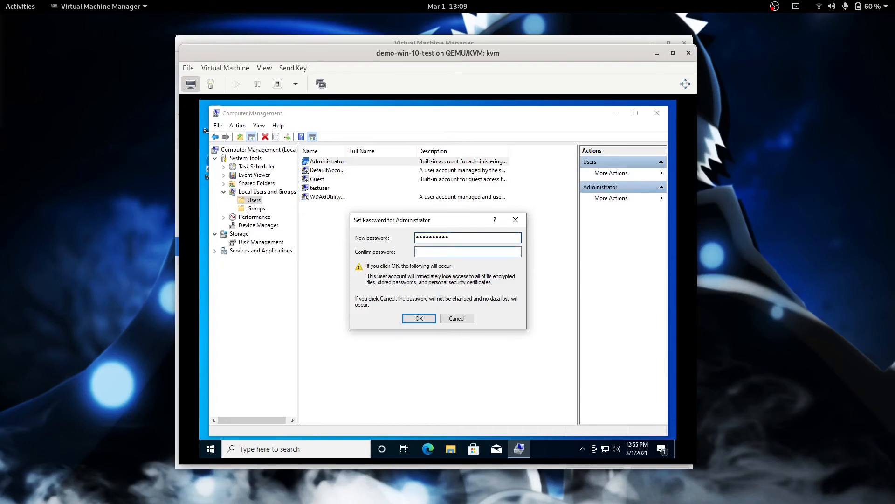
pyautogui.write('xxxxxxxxxx')
pyautogui.click(420, 320)
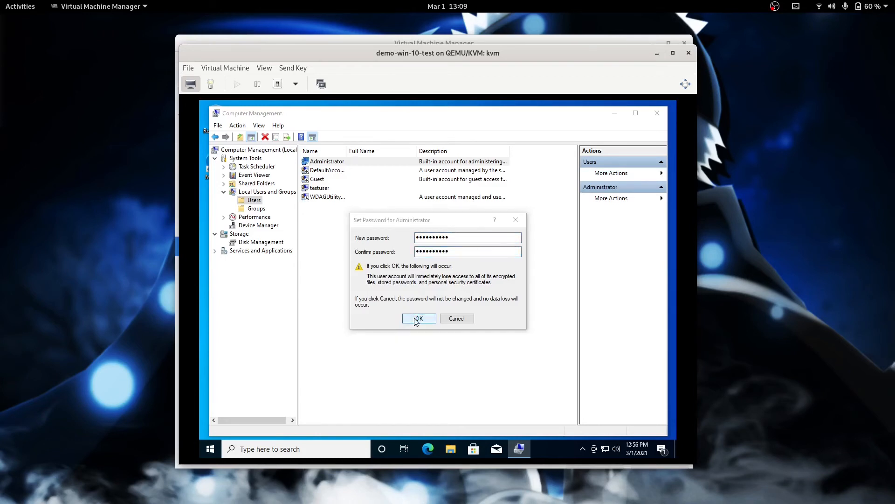
pyautogui.click(468, 297)
pyautogui.click(657, 113)
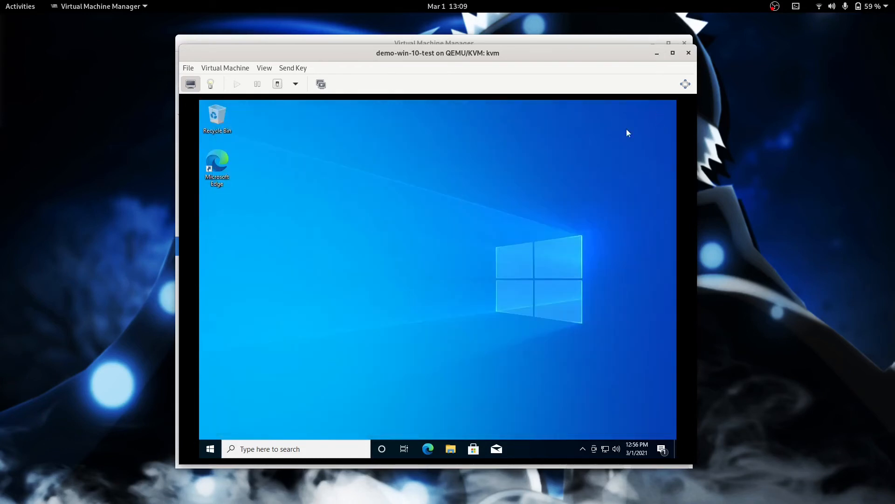
pyautogui.click(209, 447)
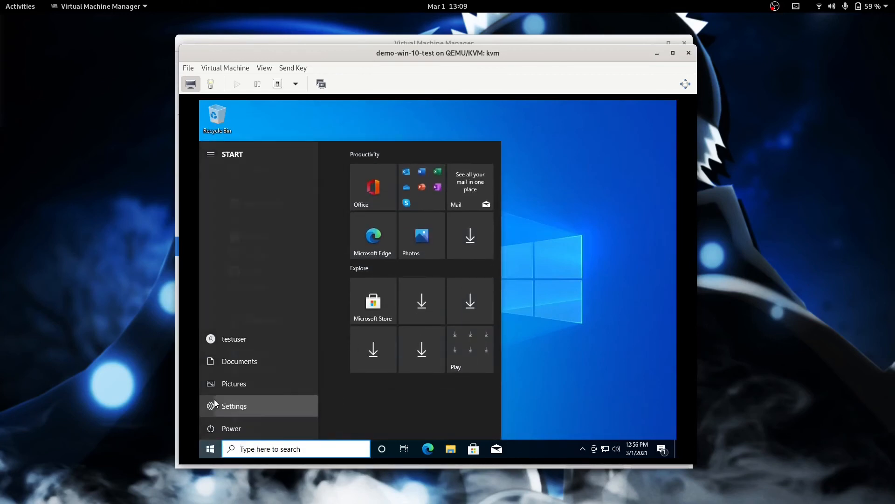
pyautogui.click(240, 403)
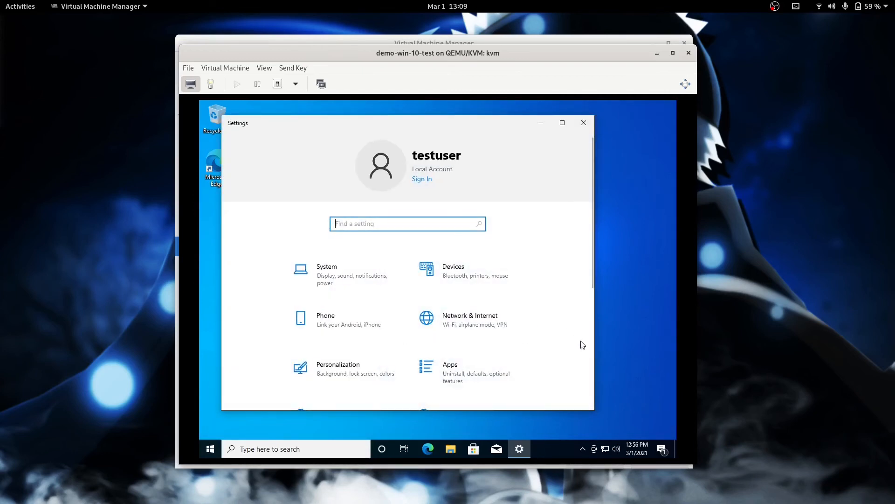
pyautogui.click(589, 357)
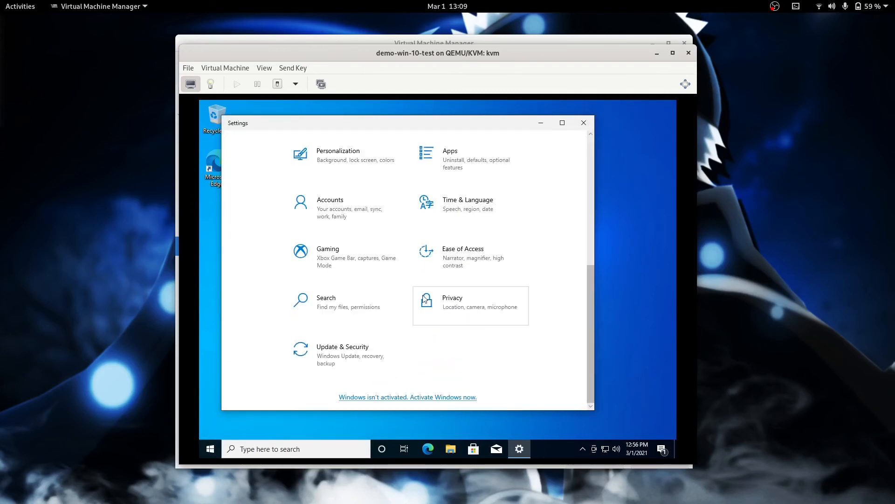
pyautogui.click(336, 207)
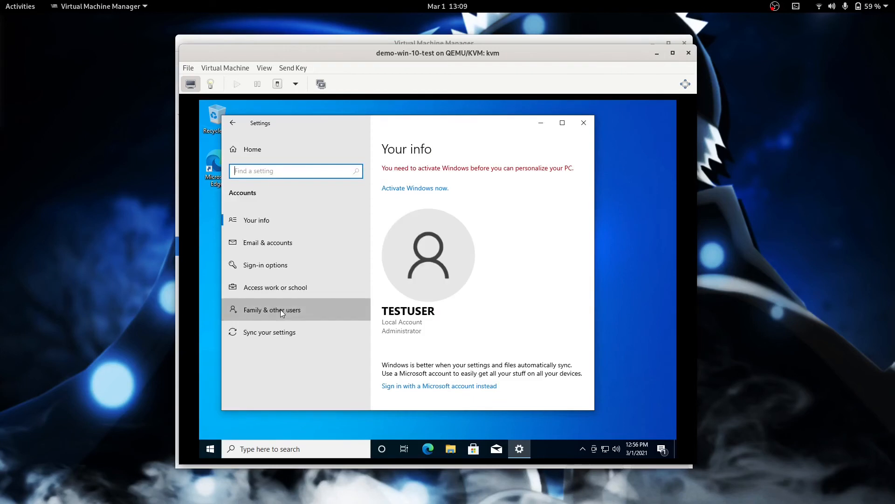
pyautogui.click(281, 310)
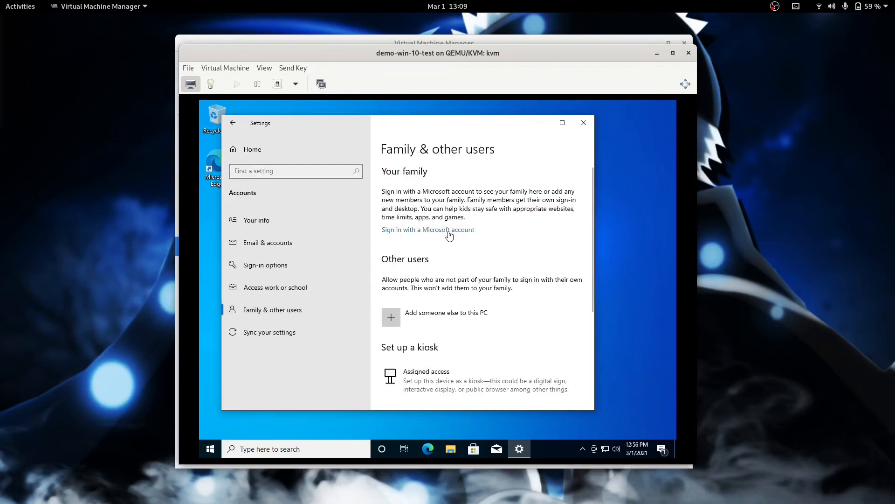
pyautogui.click(584, 123)
# Step: Sign testuser out and log back in as Administrator with its password
pyautogui.rightClick(209, 444)
pyautogui.moveTo(280, 415)
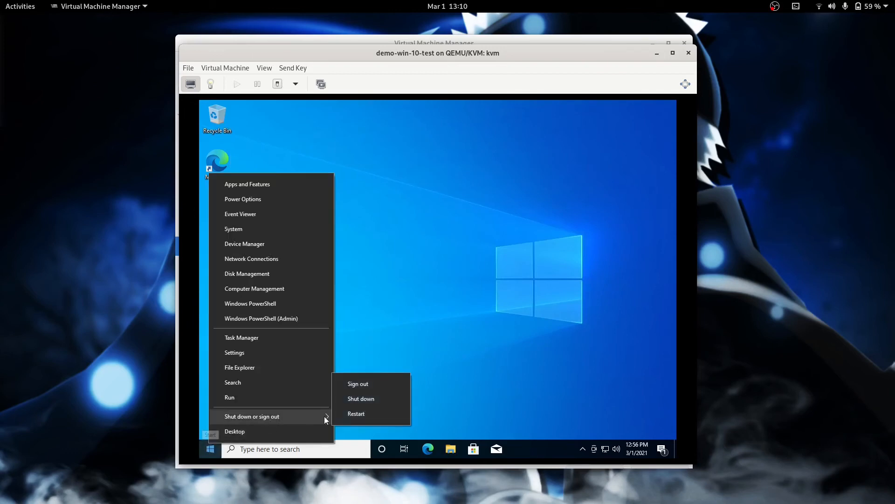
pyautogui.click(385, 390)
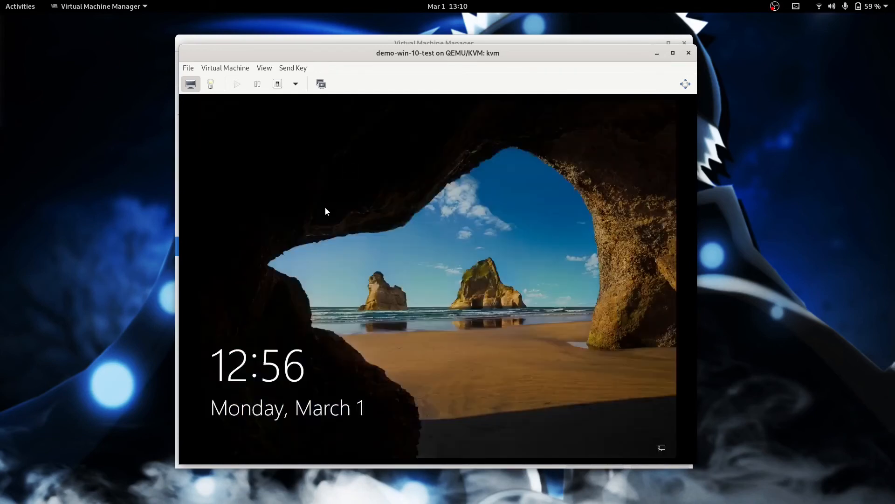
pyautogui.click(326, 211)
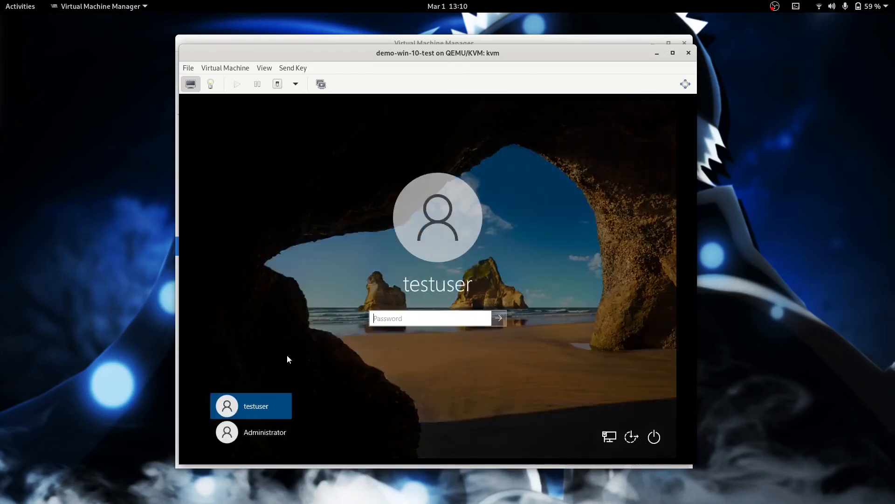
pyautogui.click(244, 435)
pyautogui.write('****')
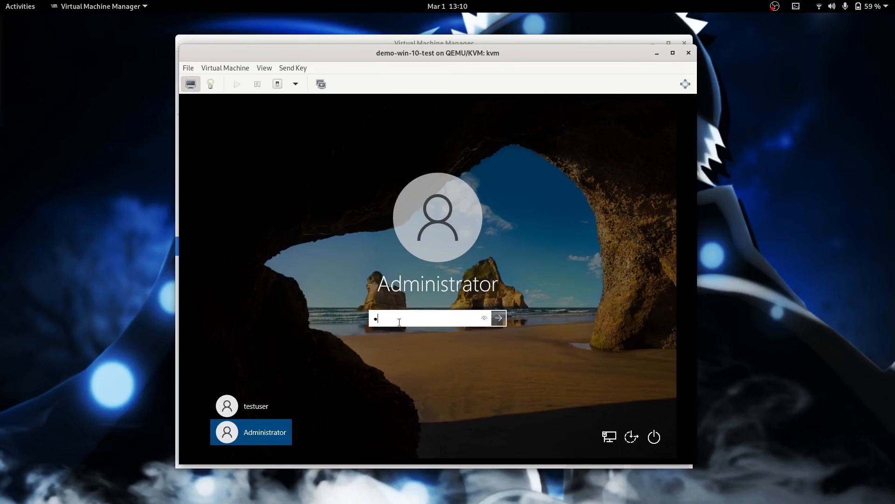
pyautogui.press('Return')
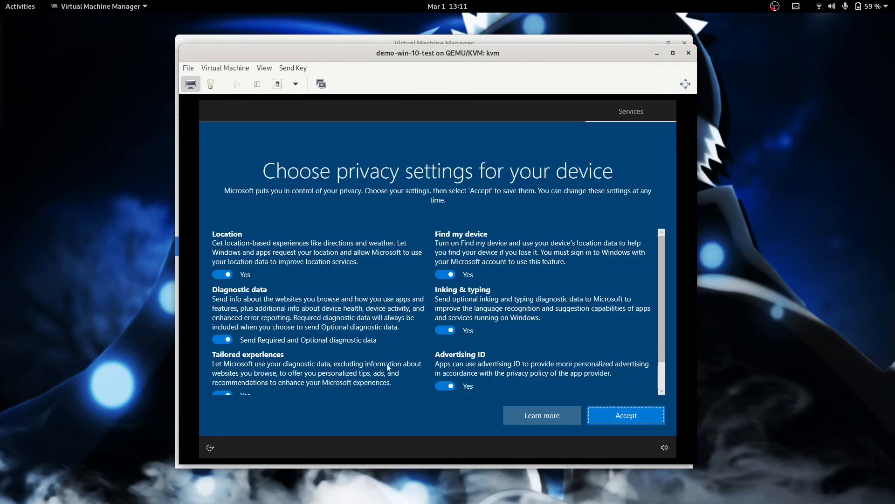
# Step: Accept the default privacy settings, dismiss the Edge promotion, and open Windows Settings
pyautogui.click(627, 411)
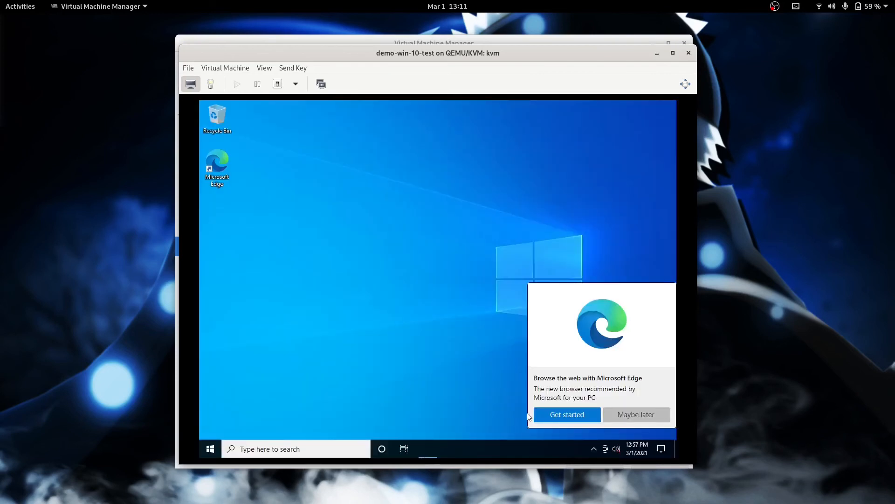
pyautogui.click(630, 417)
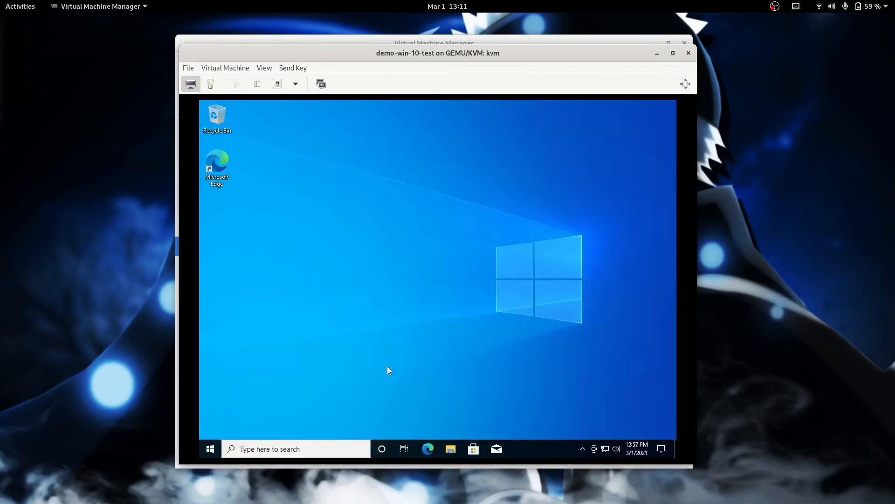
pyautogui.click(211, 448)
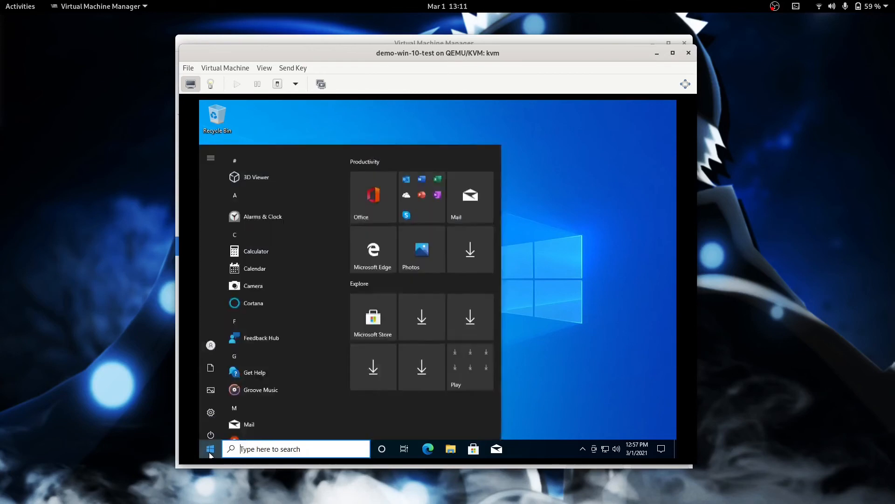
pyautogui.click(217, 406)
pyautogui.moveTo(590, 217); pyautogui.dragTo(590, 333)
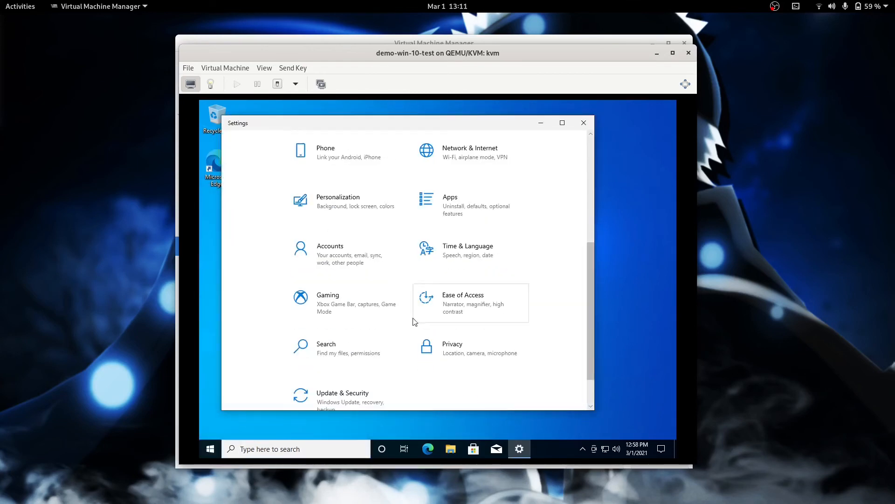
# Step: Remove testuser under Accounts > Other users with 'Delete account and data', then close Settings
pyautogui.click(321, 256)
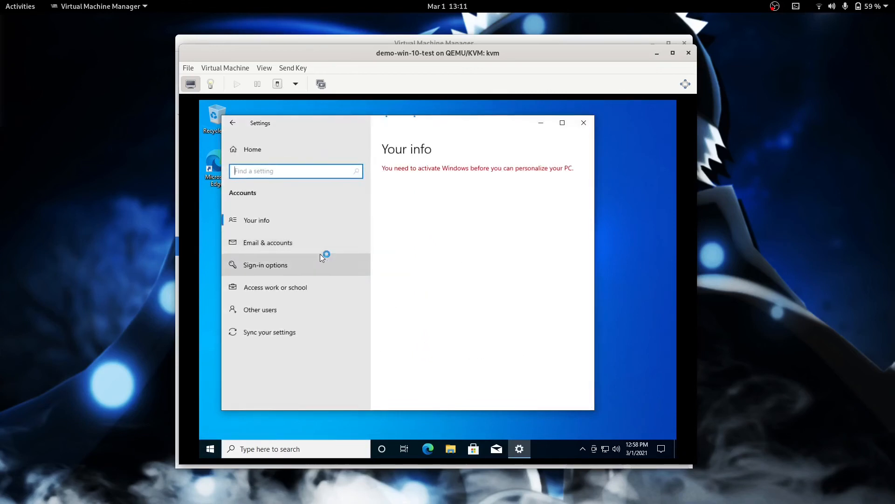
pyautogui.click(263, 307)
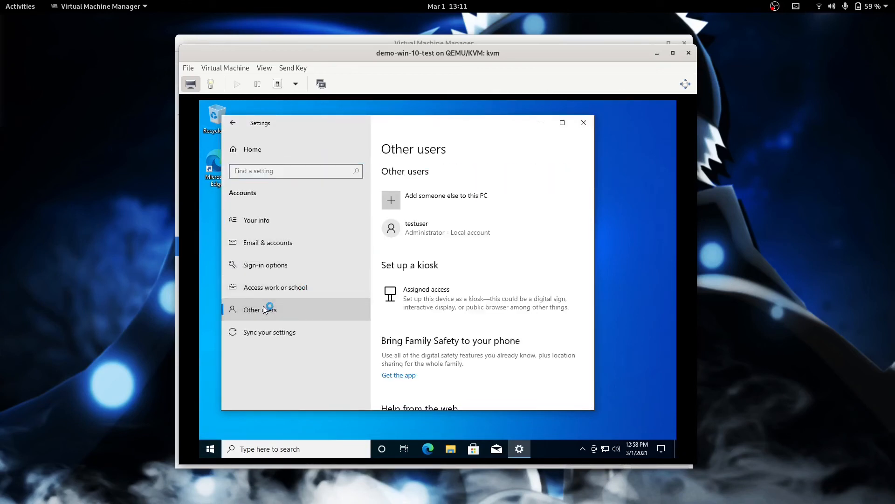
pyautogui.click(412, 237)
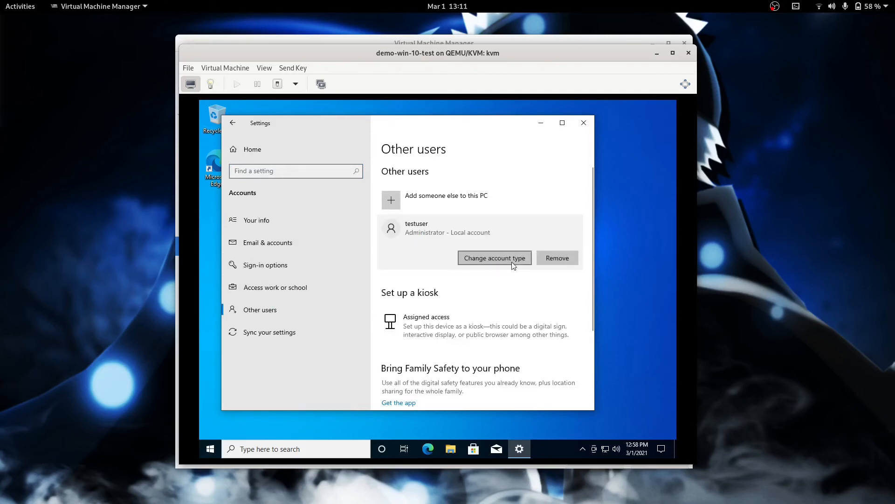
pyautogui.click(569, 257)
pyautogui.click(445, 315)
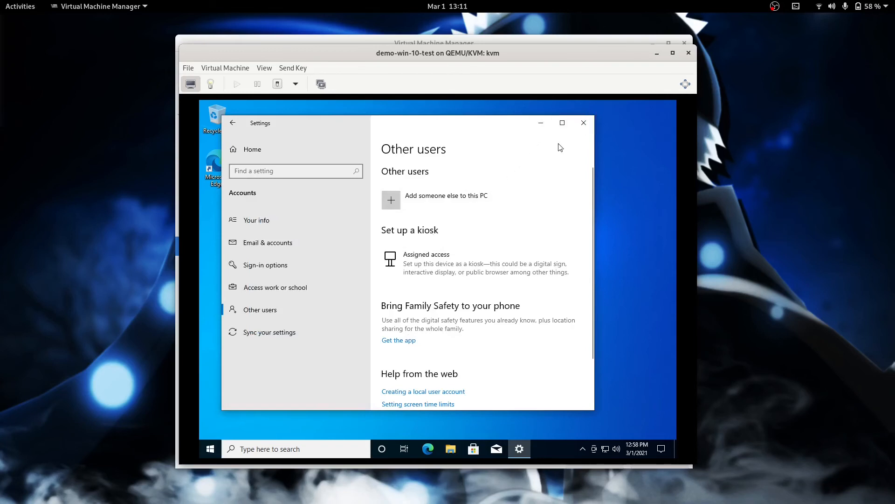
pyautogui.click(589, 122)
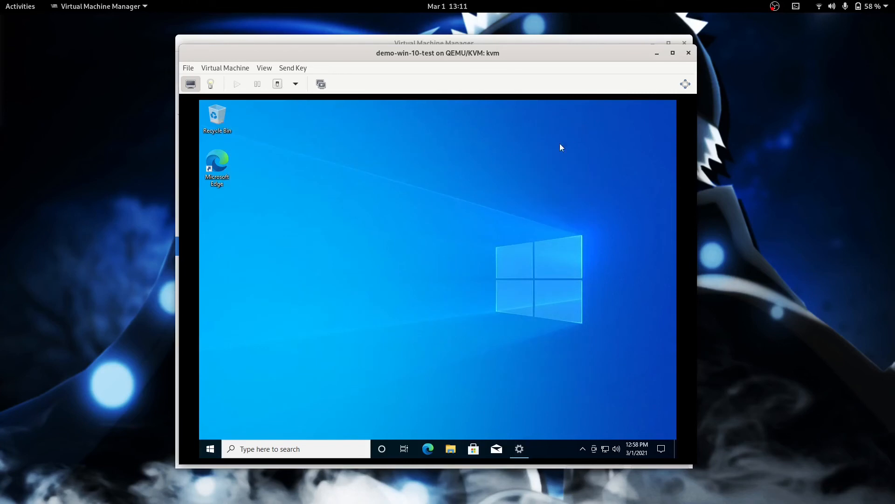
# Step: In admin PowerShell, run .\sysprep.exe /generalize /oobe /shutdown /mode:vm from c:\windows\system32\sysprep
pyautogui.rightClick(211, 442)
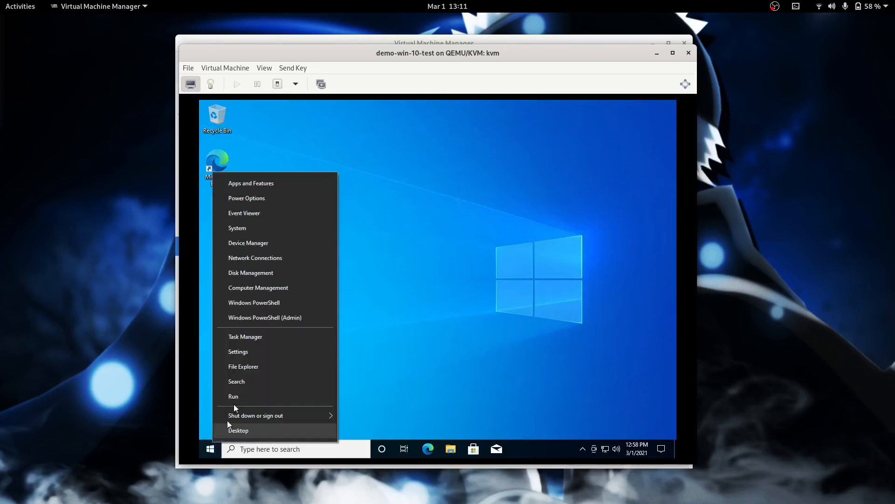
pyautogui.click(282, 318)
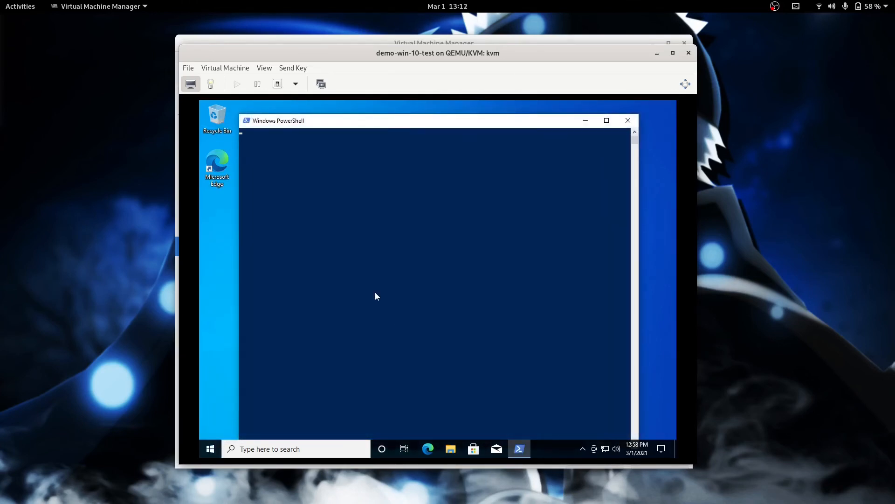
pyautogui.write('cd c:\\windows\\syse')
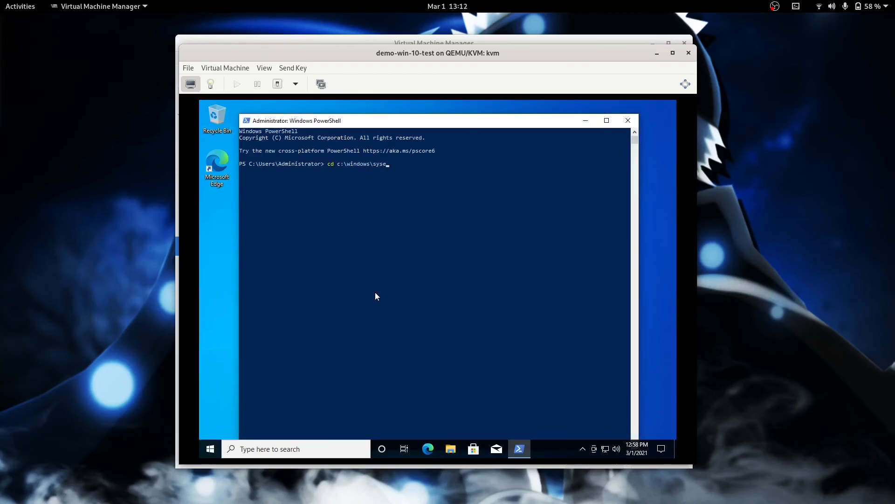
pyautogui.press('BackSpace')
pyautogui.write('tem32\\sysprep> ')
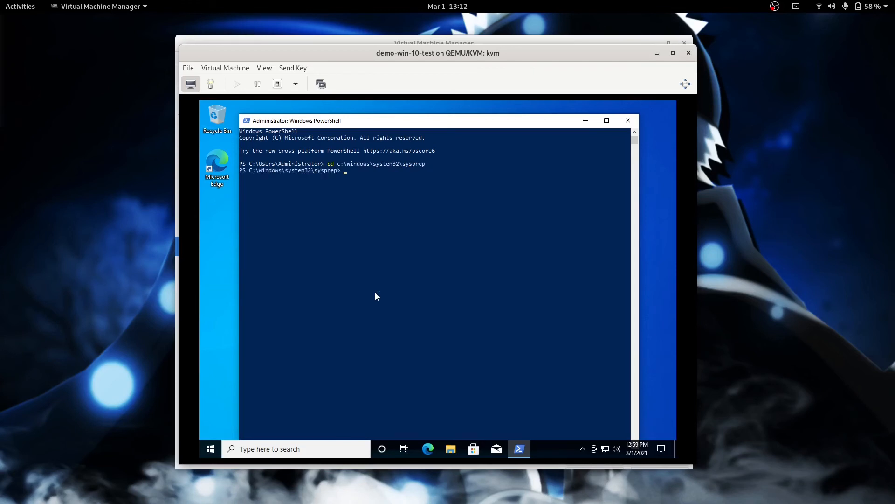
pyautogui.write('sysp')
pyautogui.press('Tab')
pyautogui.write('/generalize /oobe /shtudow')
pyautogui.press('BackSpace')
pyautogui.press('BackSpace')
pyautogui.press('BackSpace')
pyautogui.press('BackSpace')
pyautogui.press('BackSpace')
pyautogui.write('utdown /mode:vm')
pyautogui.press('Return')
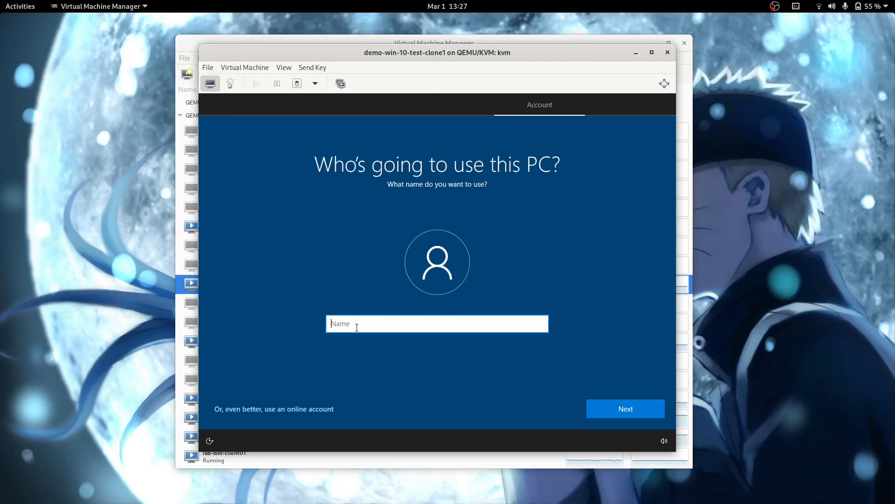
# Step: Enter 'testuser' as the clone's account name, advance to the password page, and return to the VM list
pyautogui.write('testuser')
pyautogui.click(630, 415)
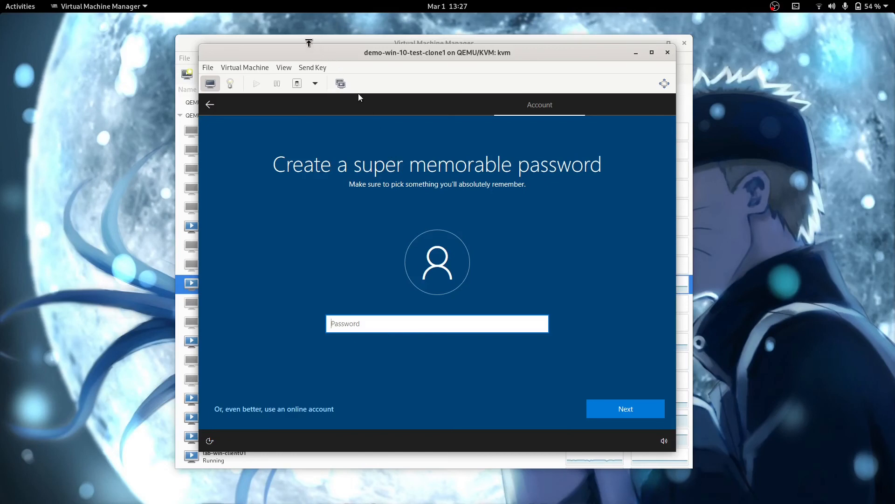
pyautogui.click(305, 38)
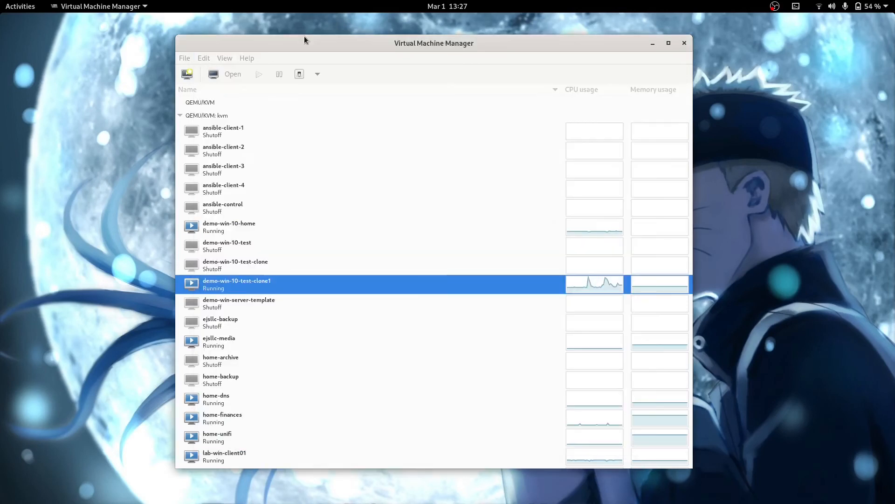
# Step: Open the demo-win-10-home console and position its window at the screen centre
pyautogui.click(222, 227)
pyautogui.doubleClick(222, 225)
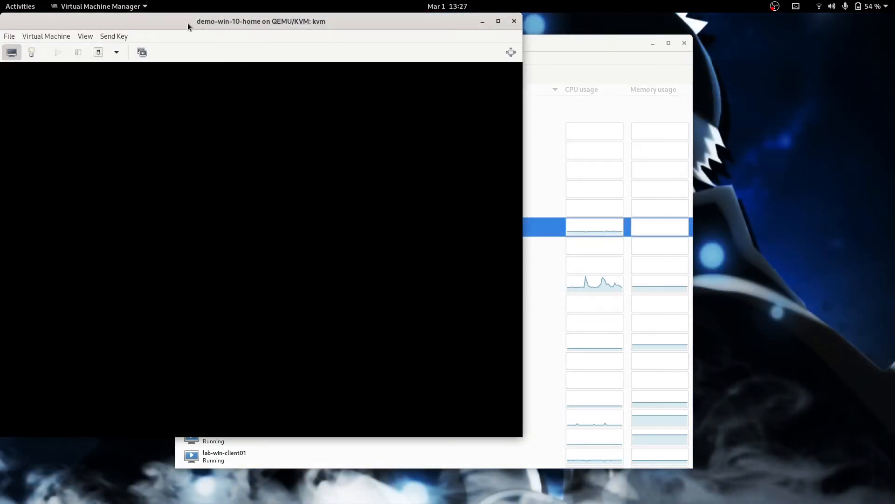
pyautogui.moveTo(188, 23); pyautogui.dragTo(355, 43)
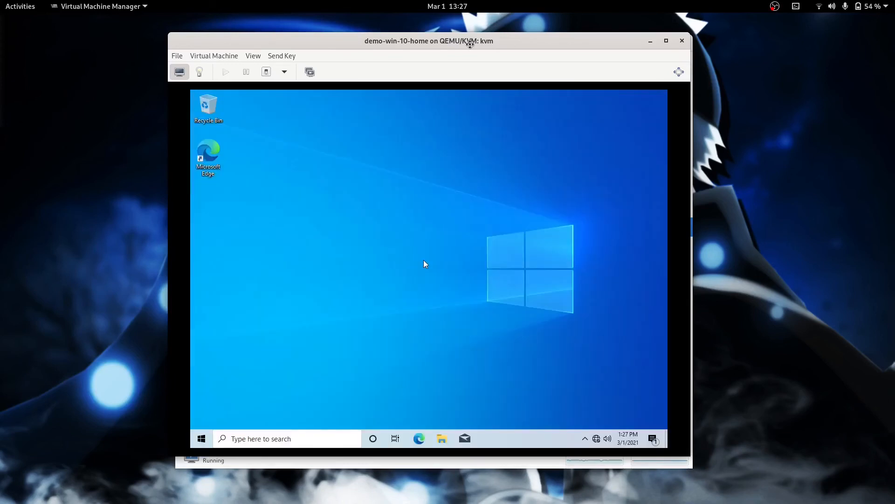
pyautogui.moveTo(470, 42); pyautogui.dragTo(477, 44)
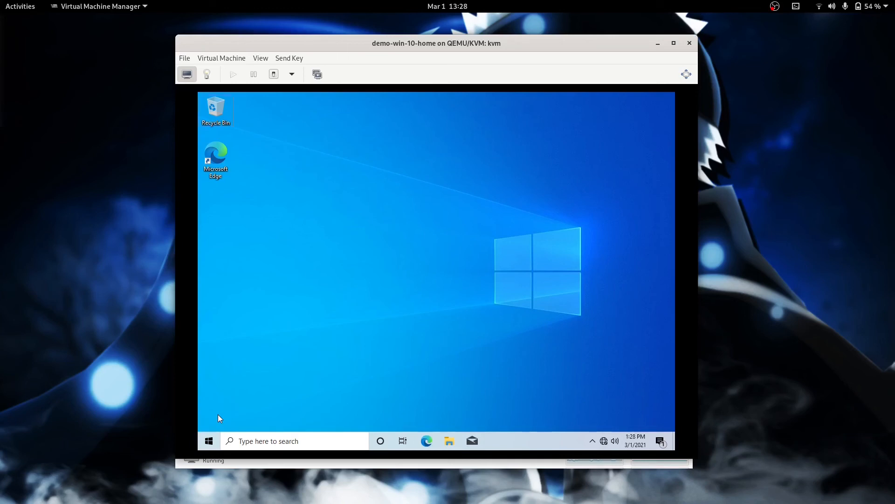
# Step: Open Computer Management in the demo-win-10-home guest, then launch Windows PowerShell (Admin)
pyautogui.rightClick(208, 441)
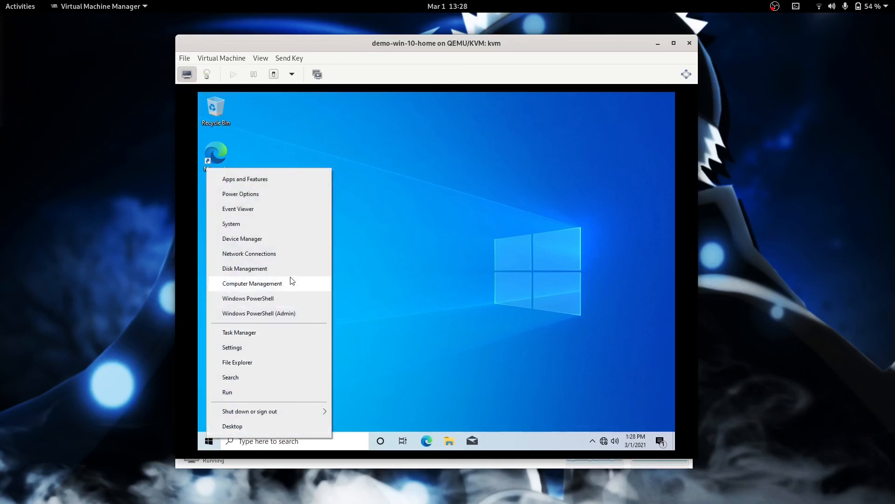
pyautogui.click(276, 283)
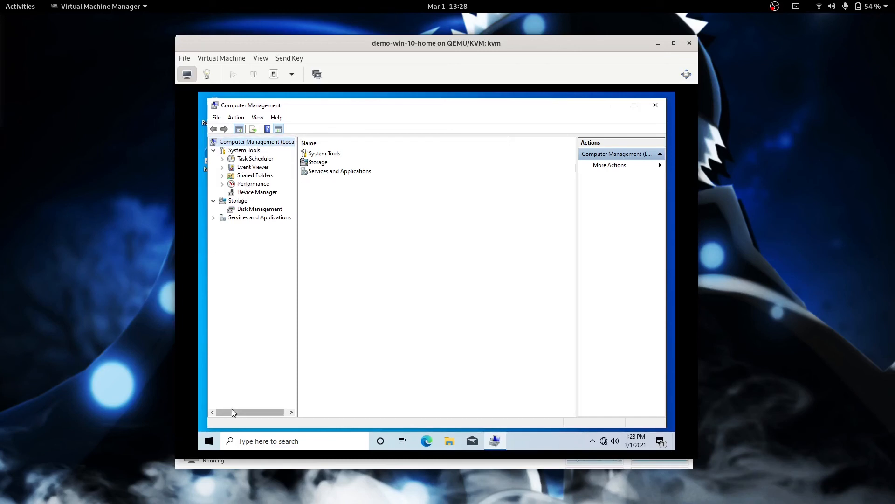
pyautogui.rightClick(210, 439)
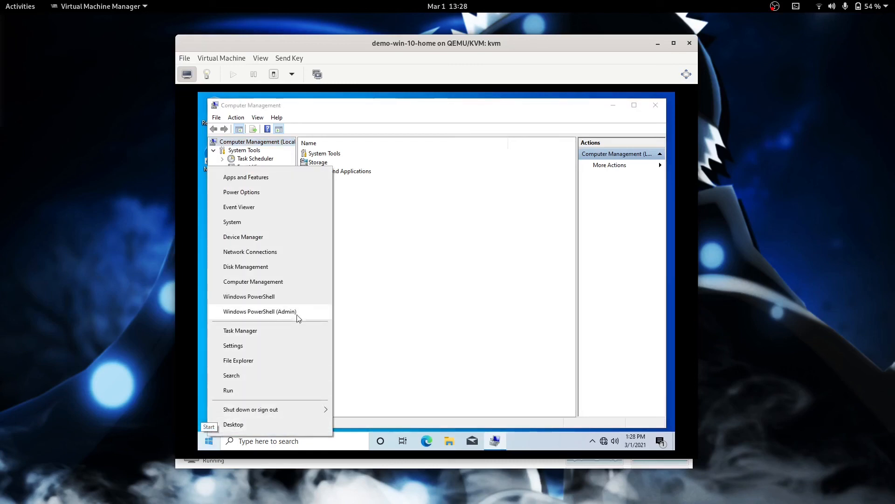
pyautogui.click(280, 311)
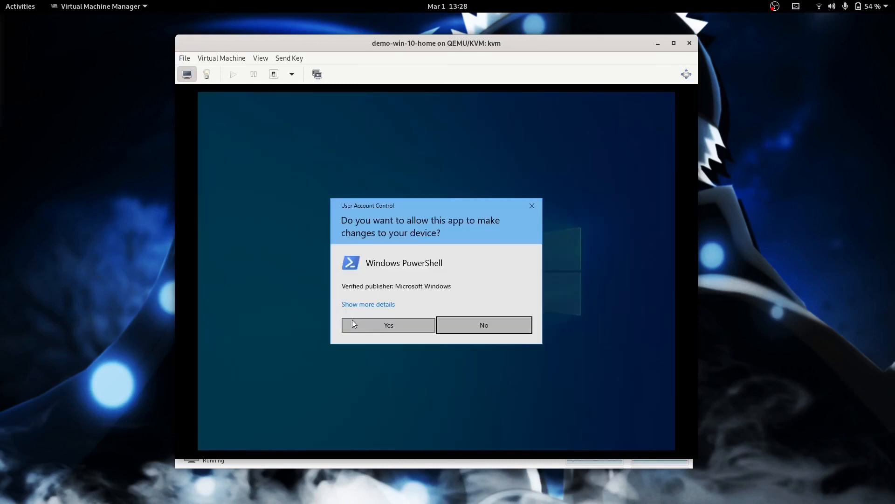
# Step: Approve the UAC prompt and list the guest's local accounts with Get-LocalUser
pyautogui.click(373, 326)
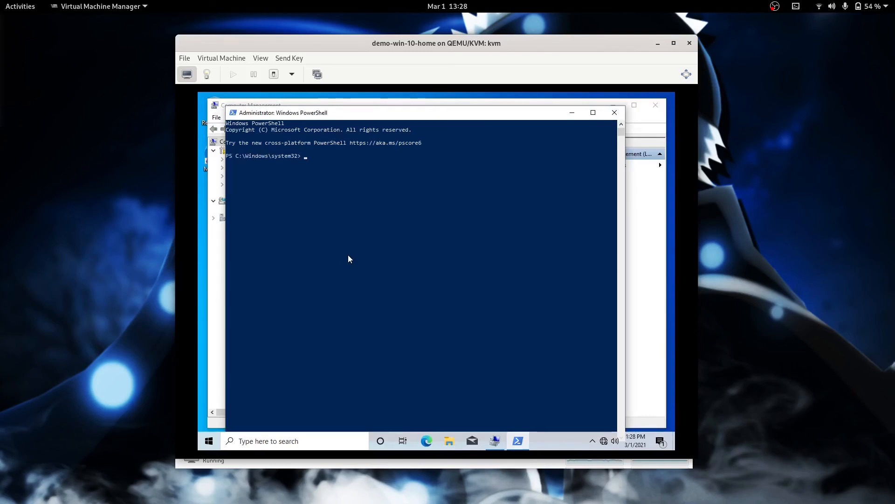
pyautogui.press('Return')
pyautogui.write('Get-')
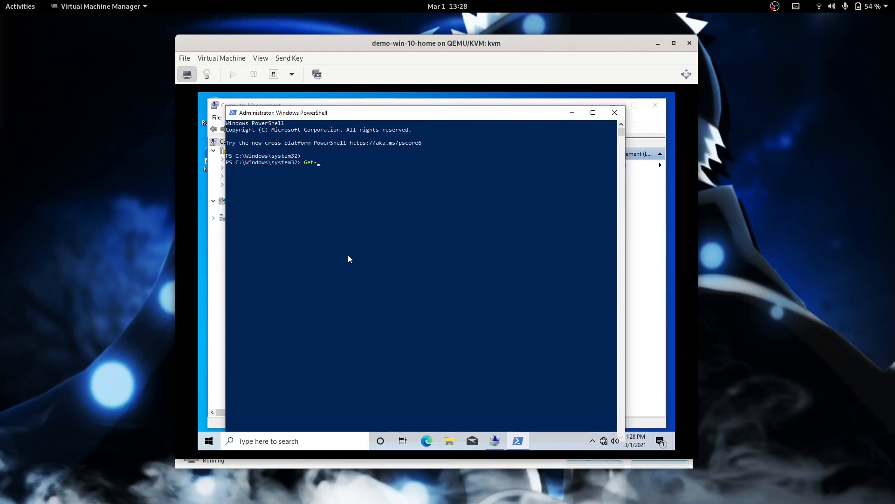
pyautogui.write('LocalUser')
pyautogui.press('Return')
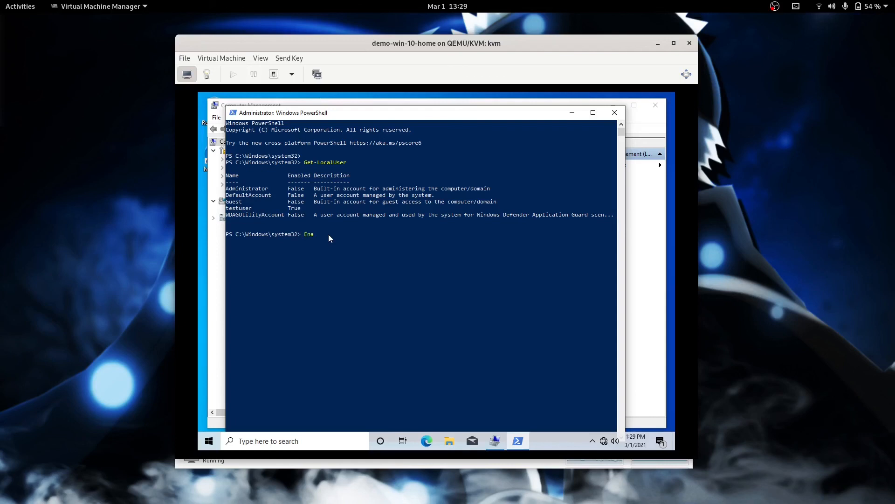
# Step: Run Enable-LocalUser -Name Administrator, recheck the user list, and begin Set-LocalUser -Name Administrator
pyautogui.write('User -Name Administrator')
pyautogui.press('Return')
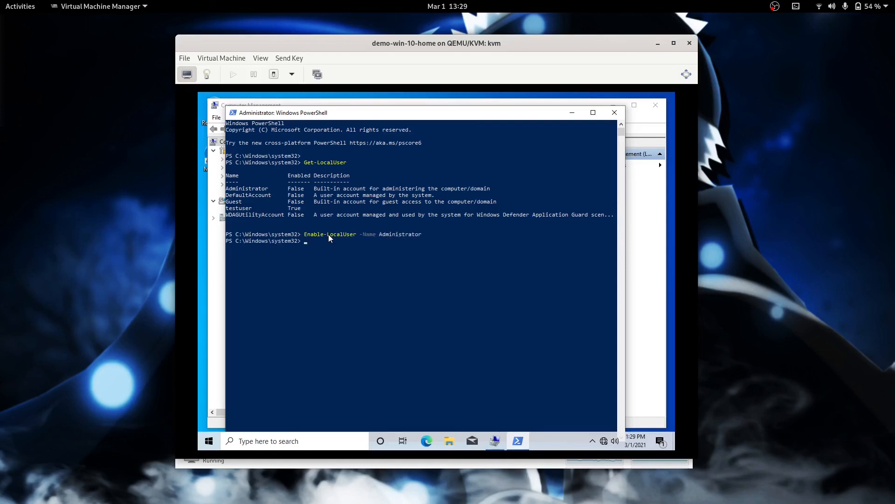
pyautogui.press('Up')
pyautogui.press('Up')
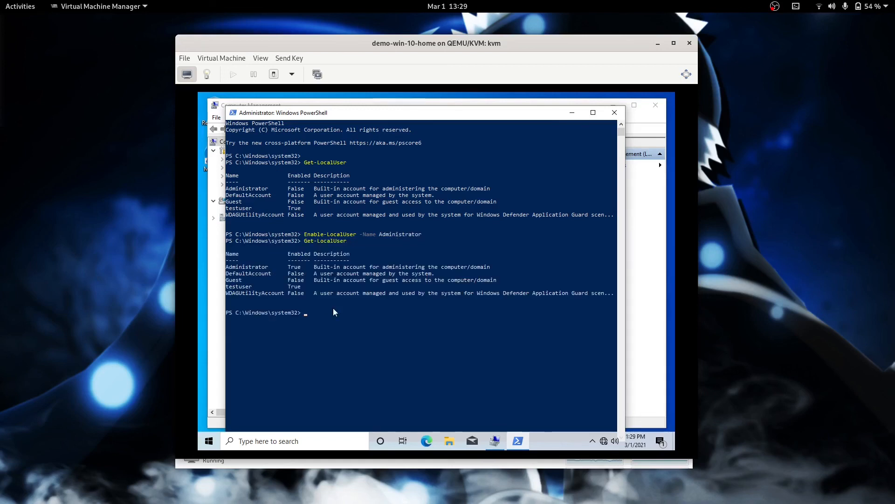
pyautogui.write('Set-L')
pyautogui.write('ocalUser -Name Administrator -Password (Read)h')
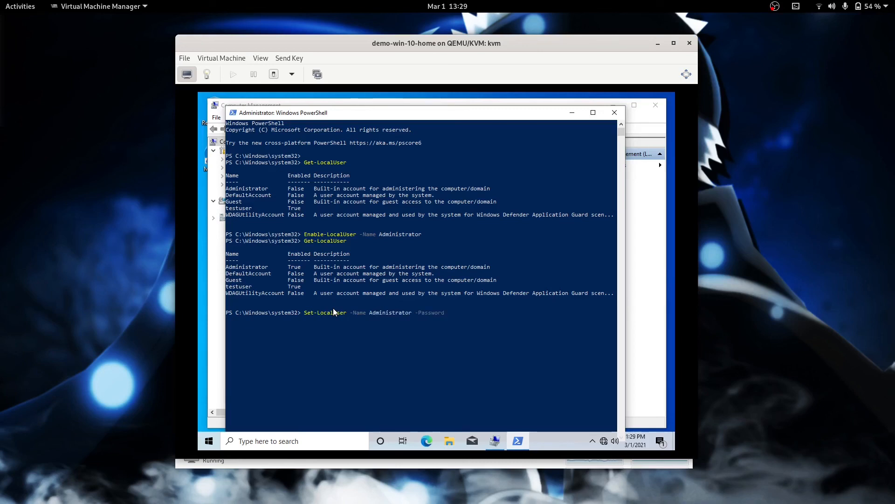
# Step: Run Set-LocalUser -Name Administrator -Password (Read-Host -AsSecureString) and enter the new Administrator password
pyautogui.write('Password (Read)h')
pyautogui.press('BackSpace')
pyautogui.press('BackSpace')
pyautogui.write('-Host -AsSecureString)')
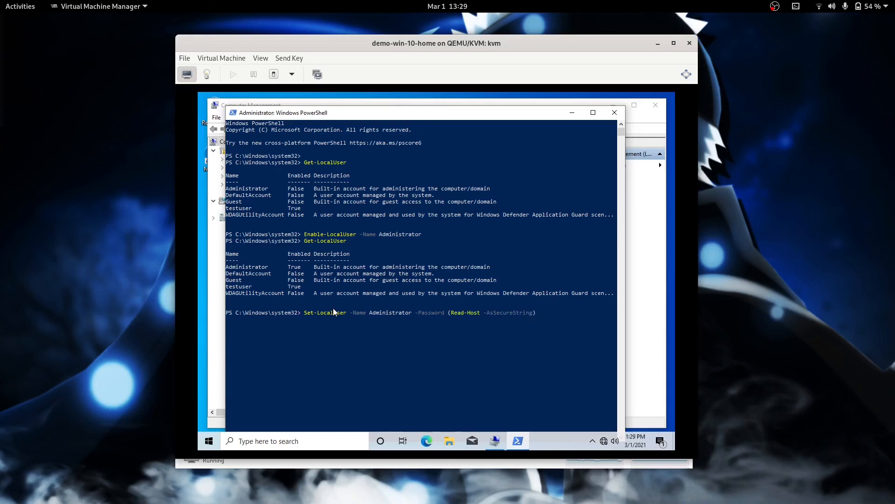
pyautogui.press('Return')
pyautogui.write('**********')
pyautogui.press('Return')
# Step: Sign out from the Start right-click menu, then pick Administrator on the Windows sign-in screen
pyautogui.rightClick(215, 440)
pyautogui.moveTo(305, 414)
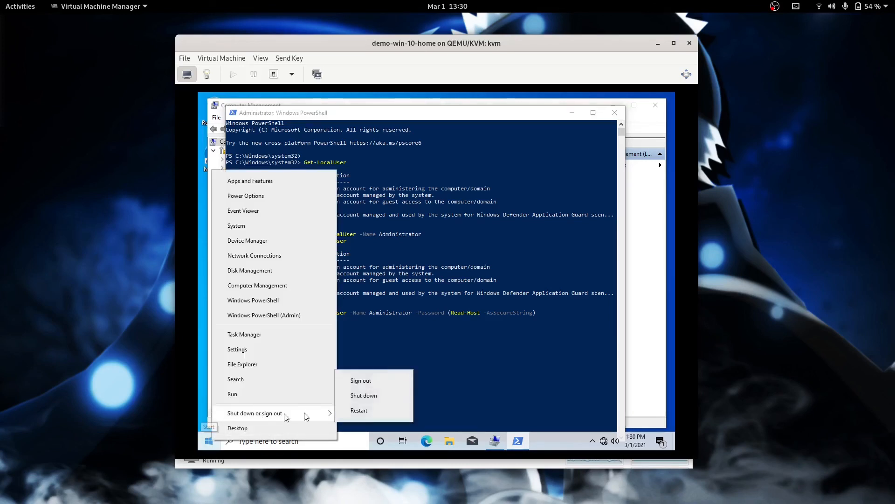
pyautogui.click(394, 381)
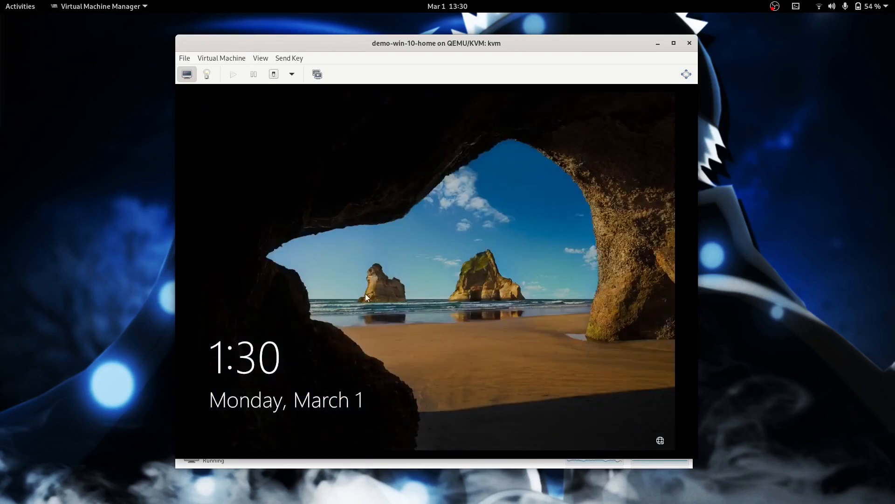
pyautogui.click(365, 293)
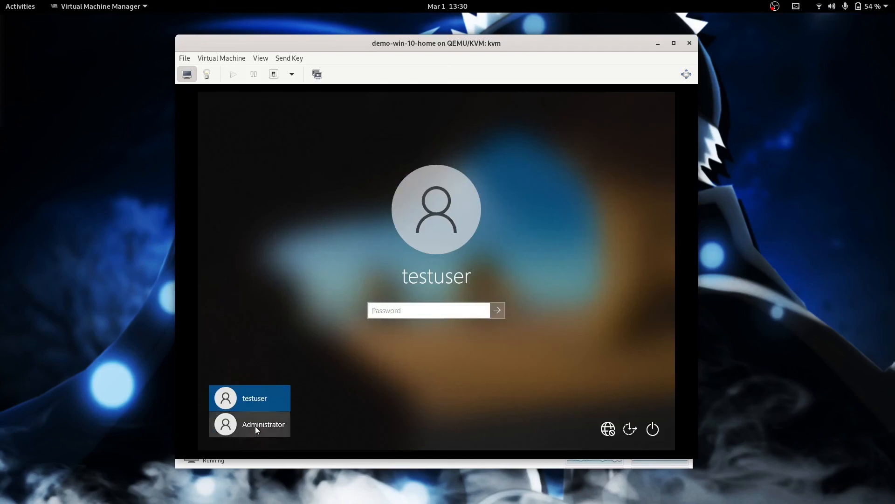
pyautogui.click(268, 425)
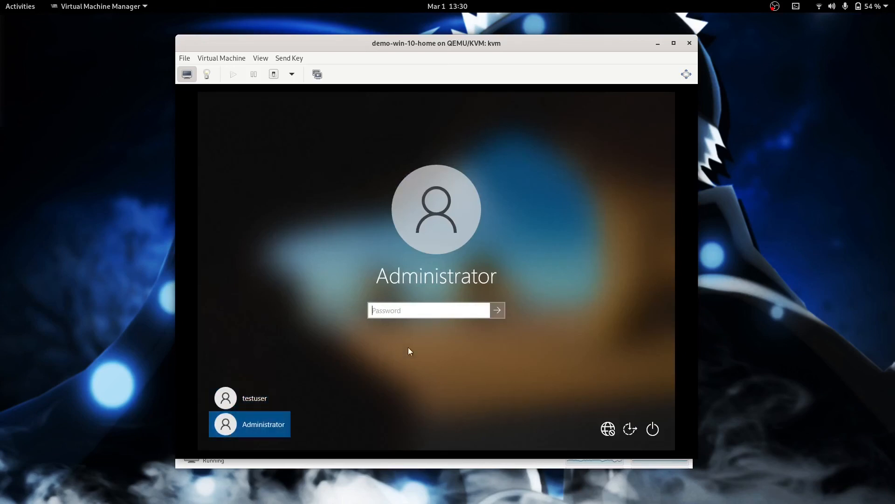